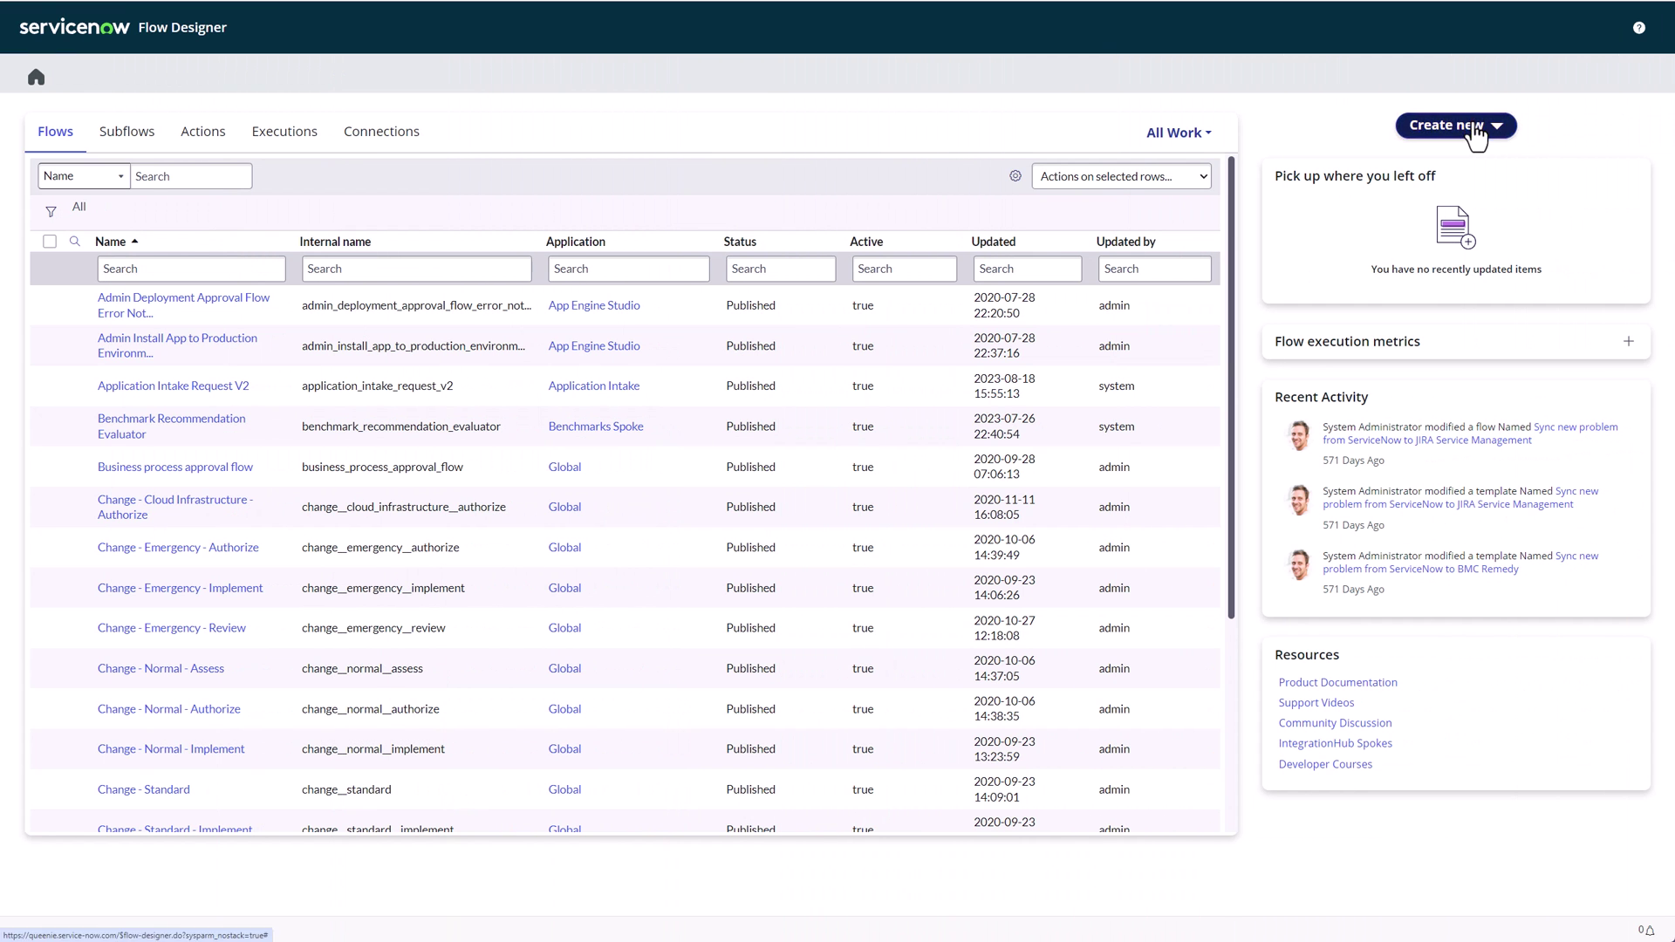
# Step: Create a new flow named "Flow Diagramming walkthrough", keeping the default flow properties
pyautogui.click(1479, 124)
pyautogui.click(1431, 161)
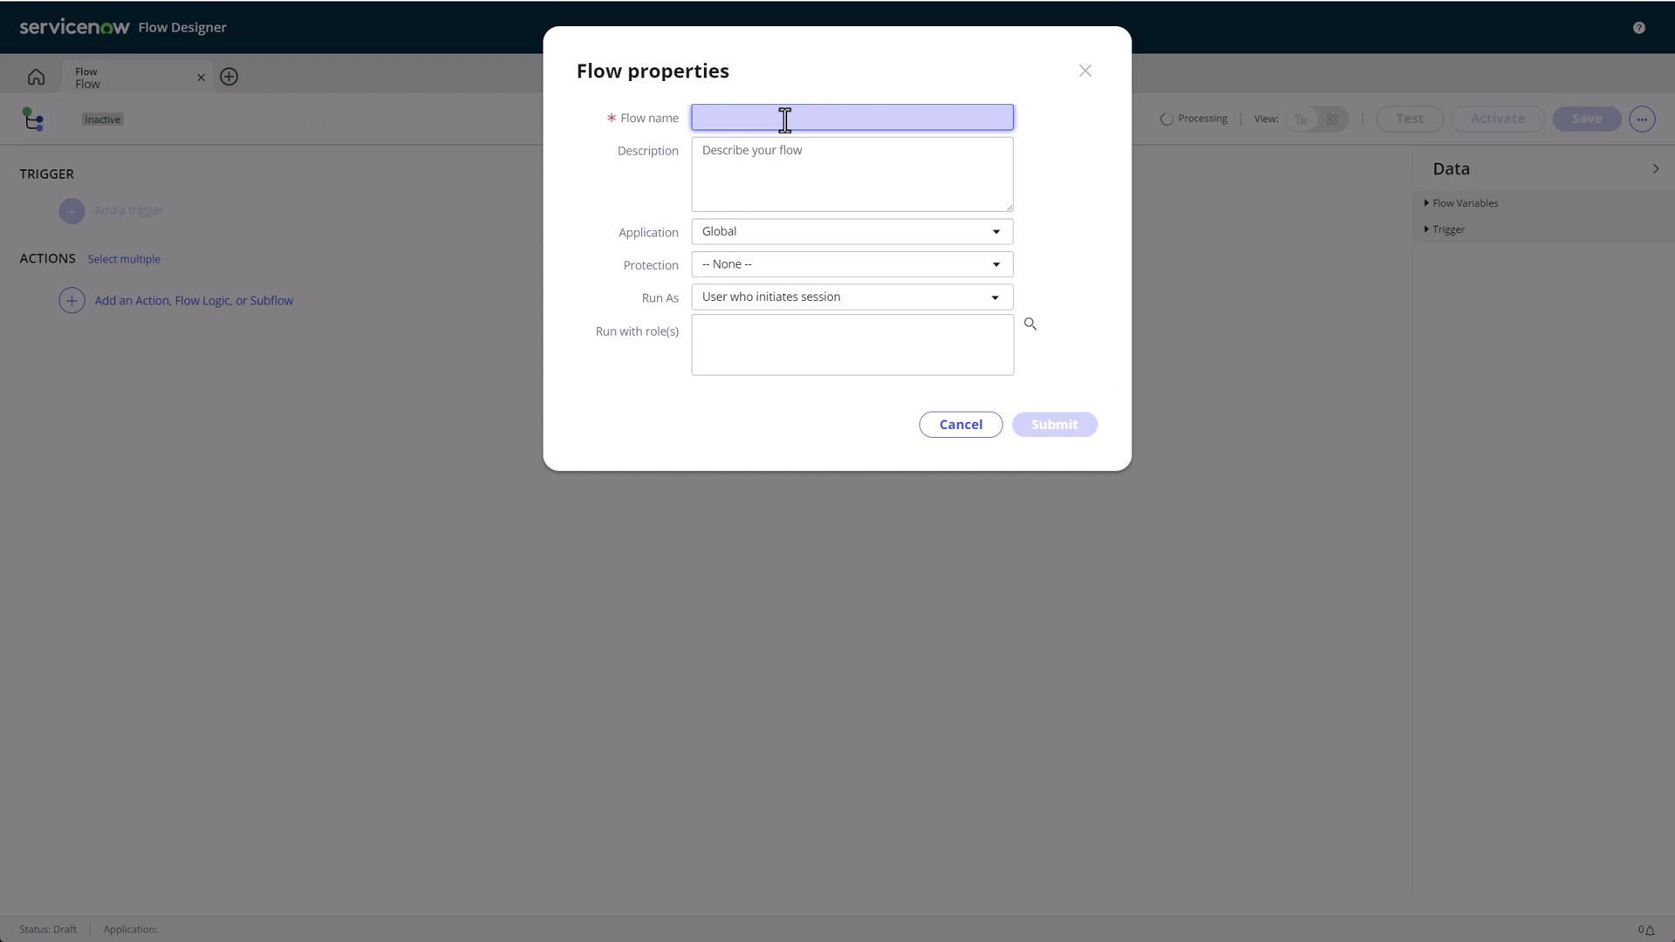
pyautogui.write('Flow Diagramming walkthr')
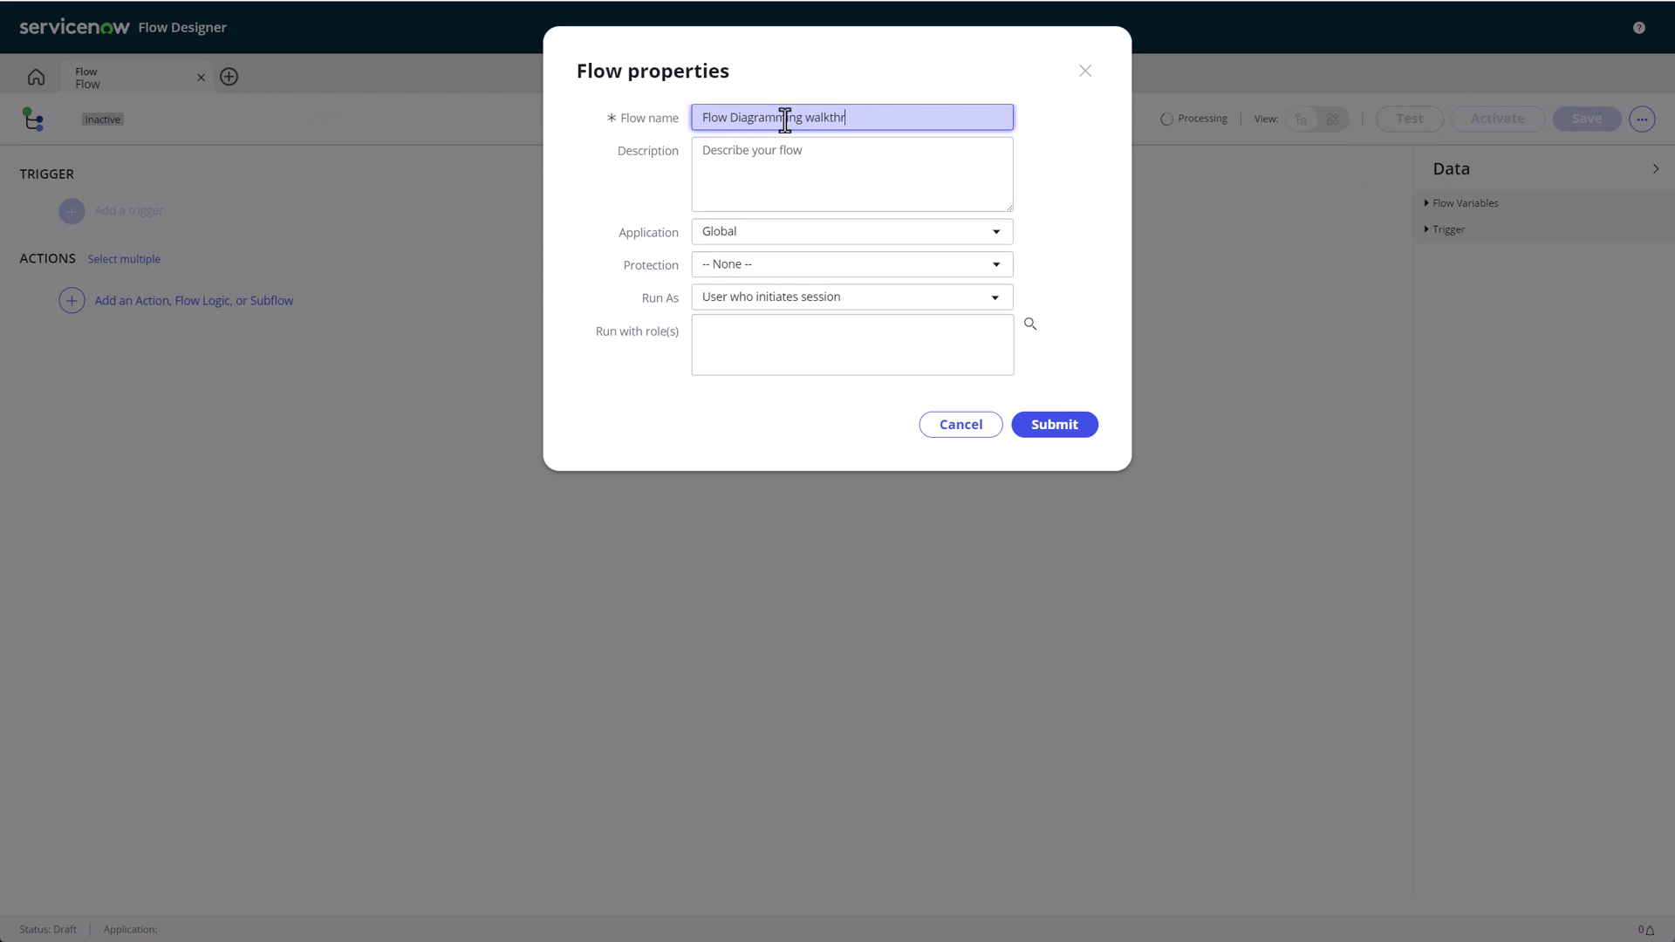
pyautogui.write('ough')
pyautogui.press('Tab')
pyautogui.click(1054, 426)
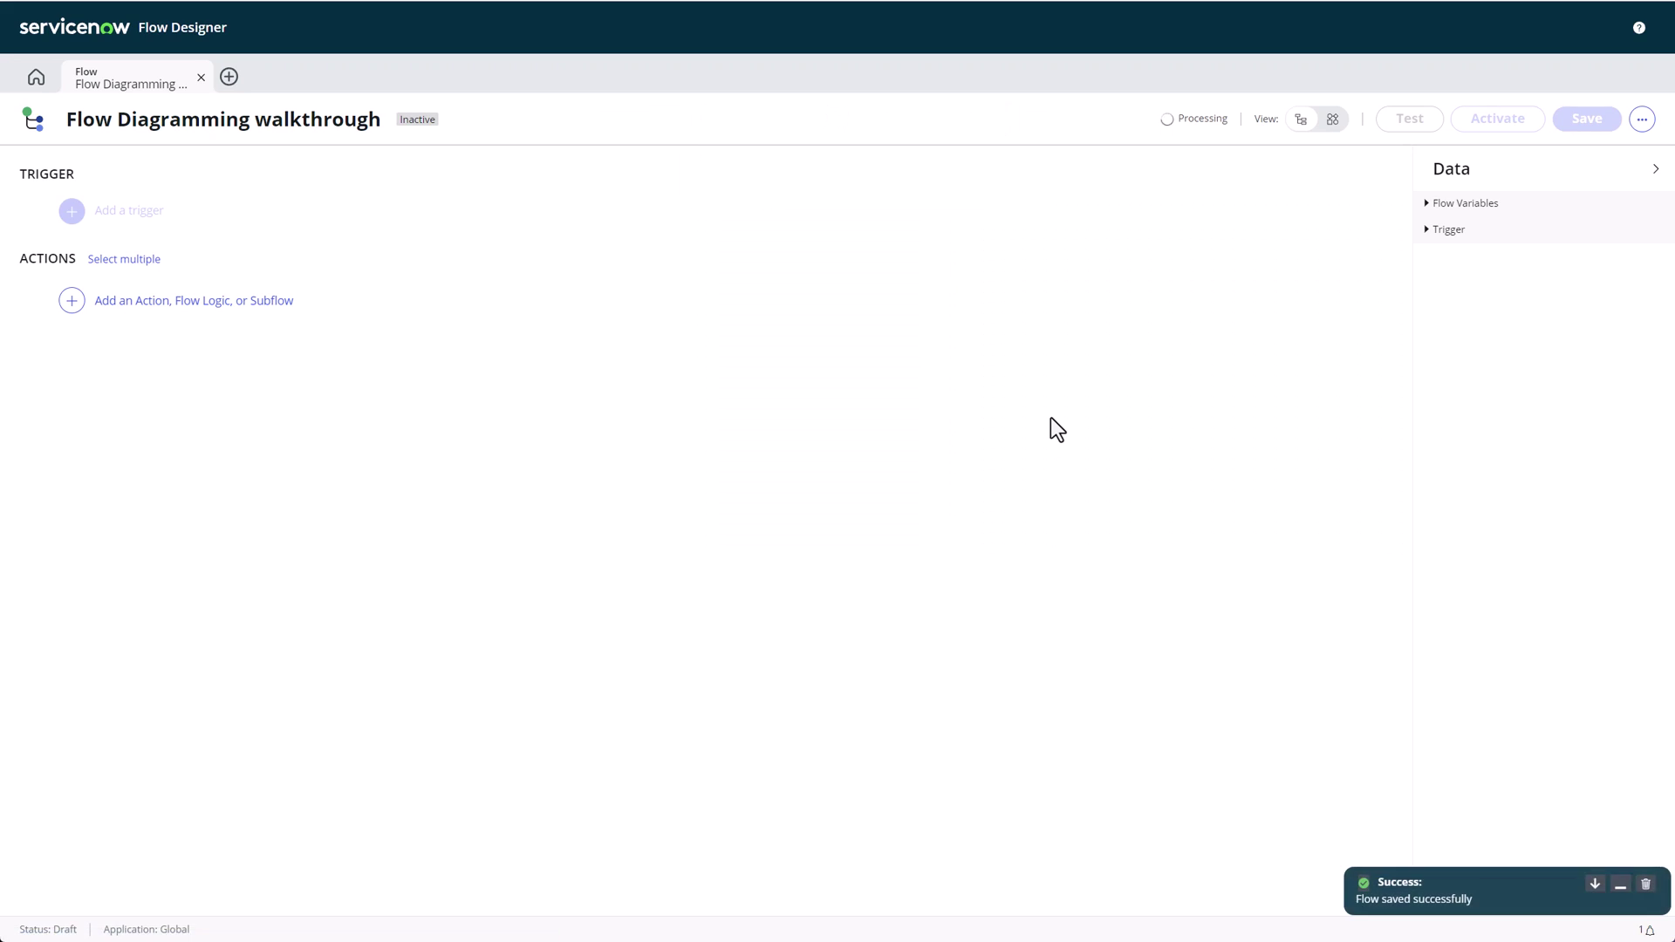
# Step: Switch the flow to the diagram view and add a Service Catalog trigger
pyautogui.click(1333, 120)
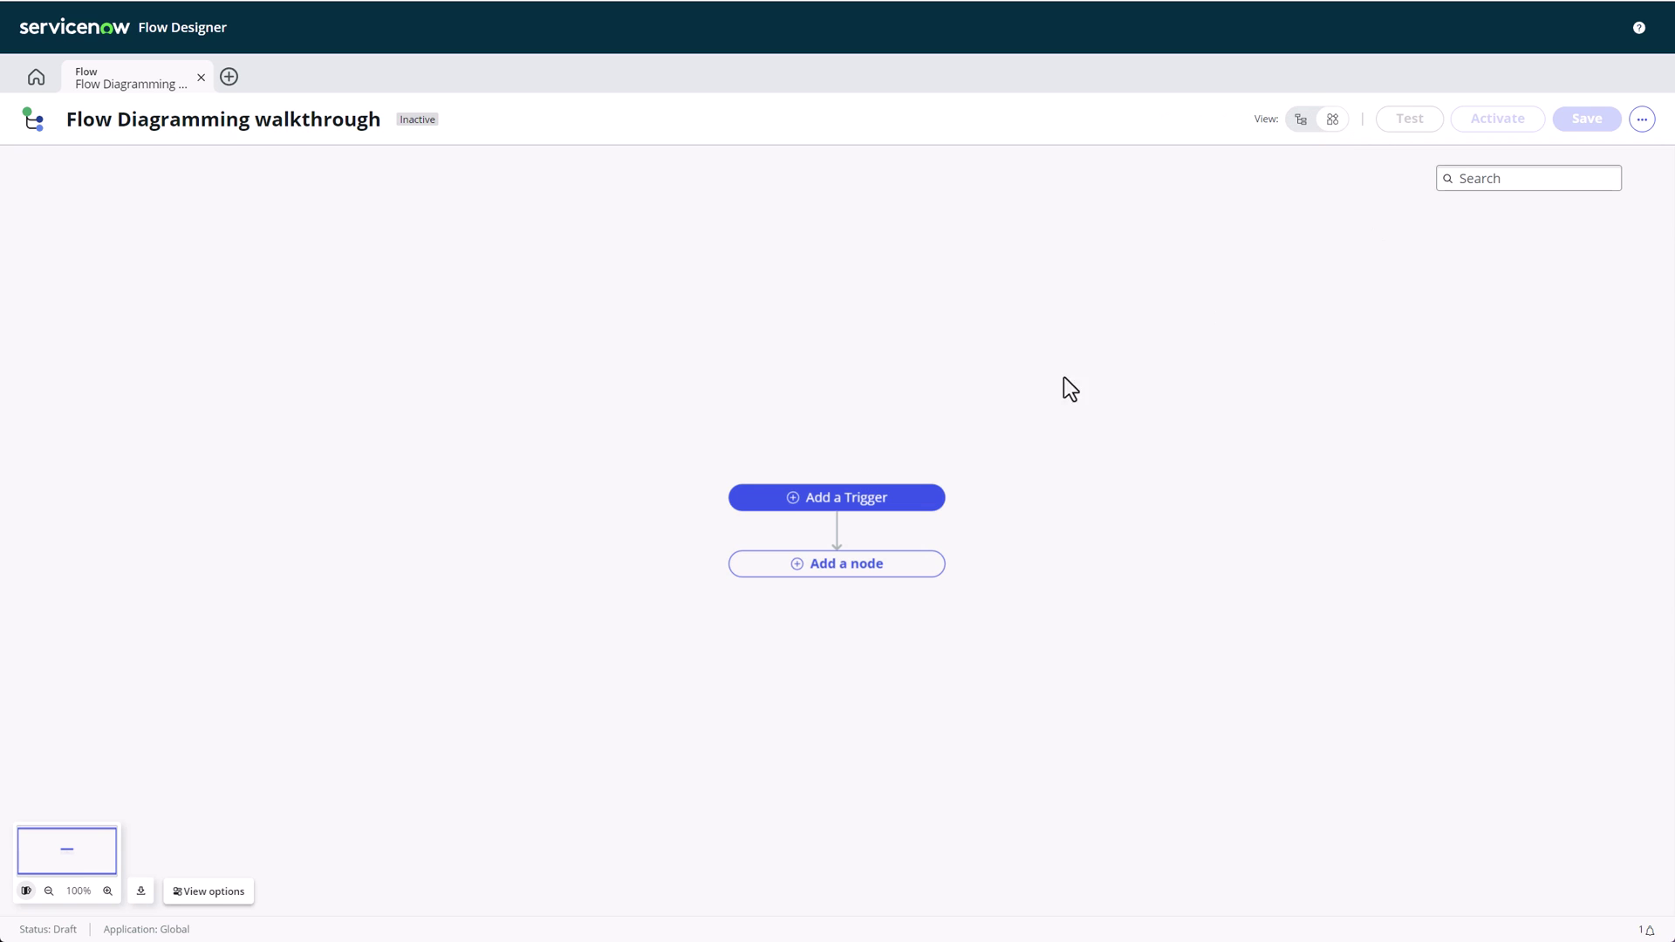
pyautogui.click(851, 501)
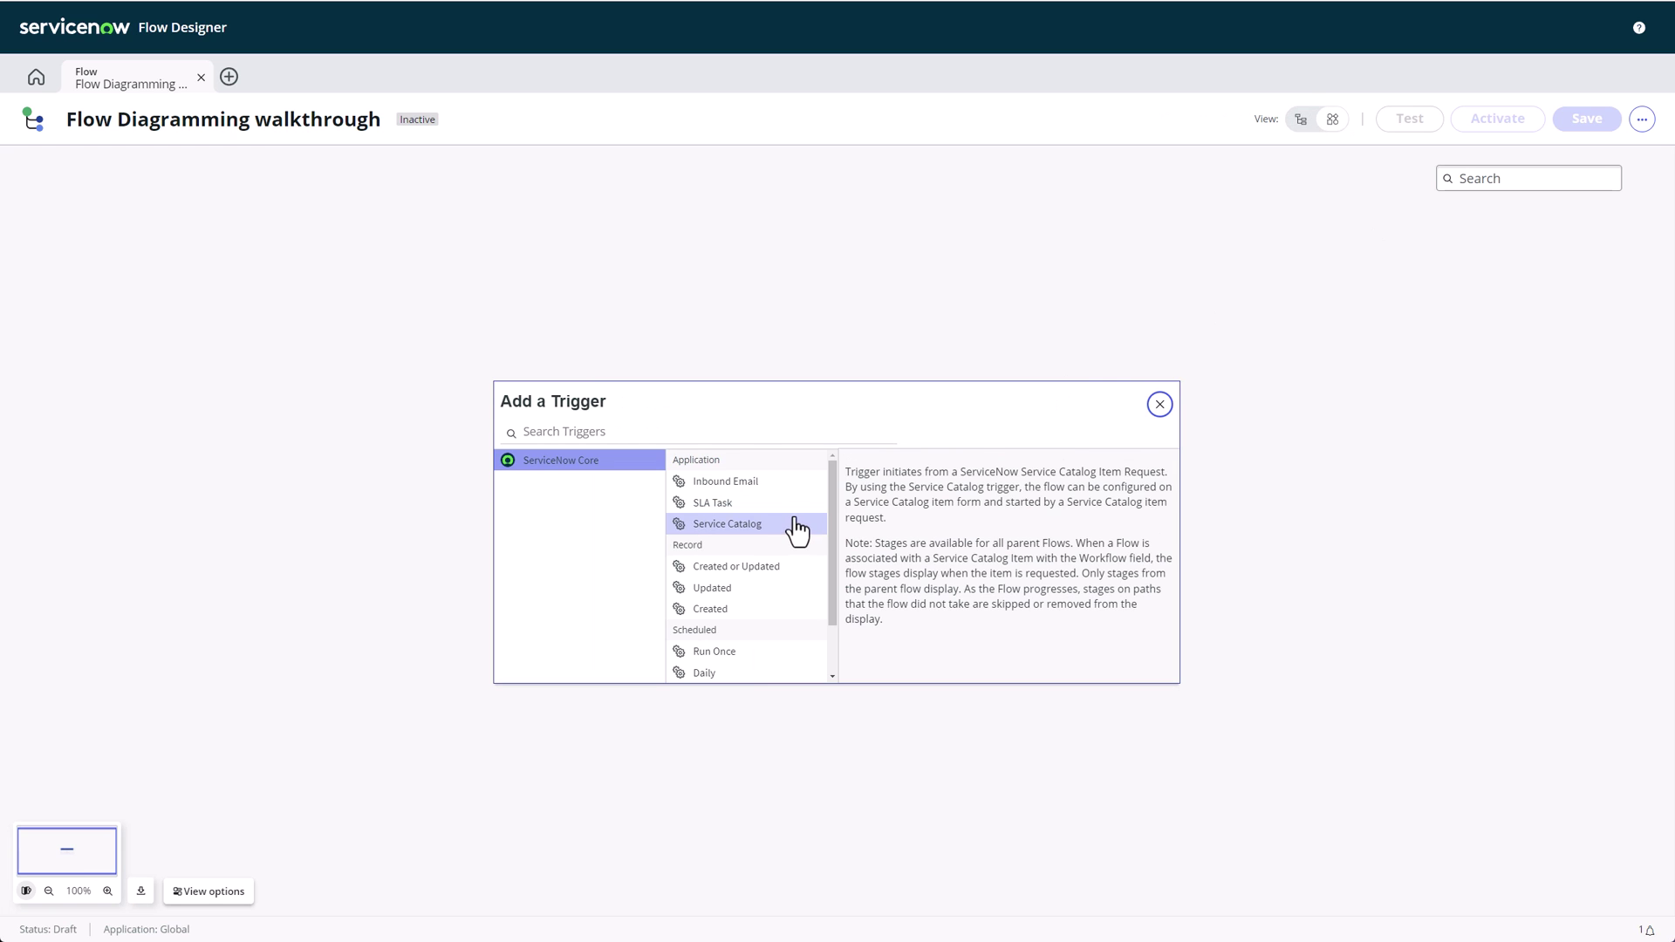
pyautogui.click(789, 527)
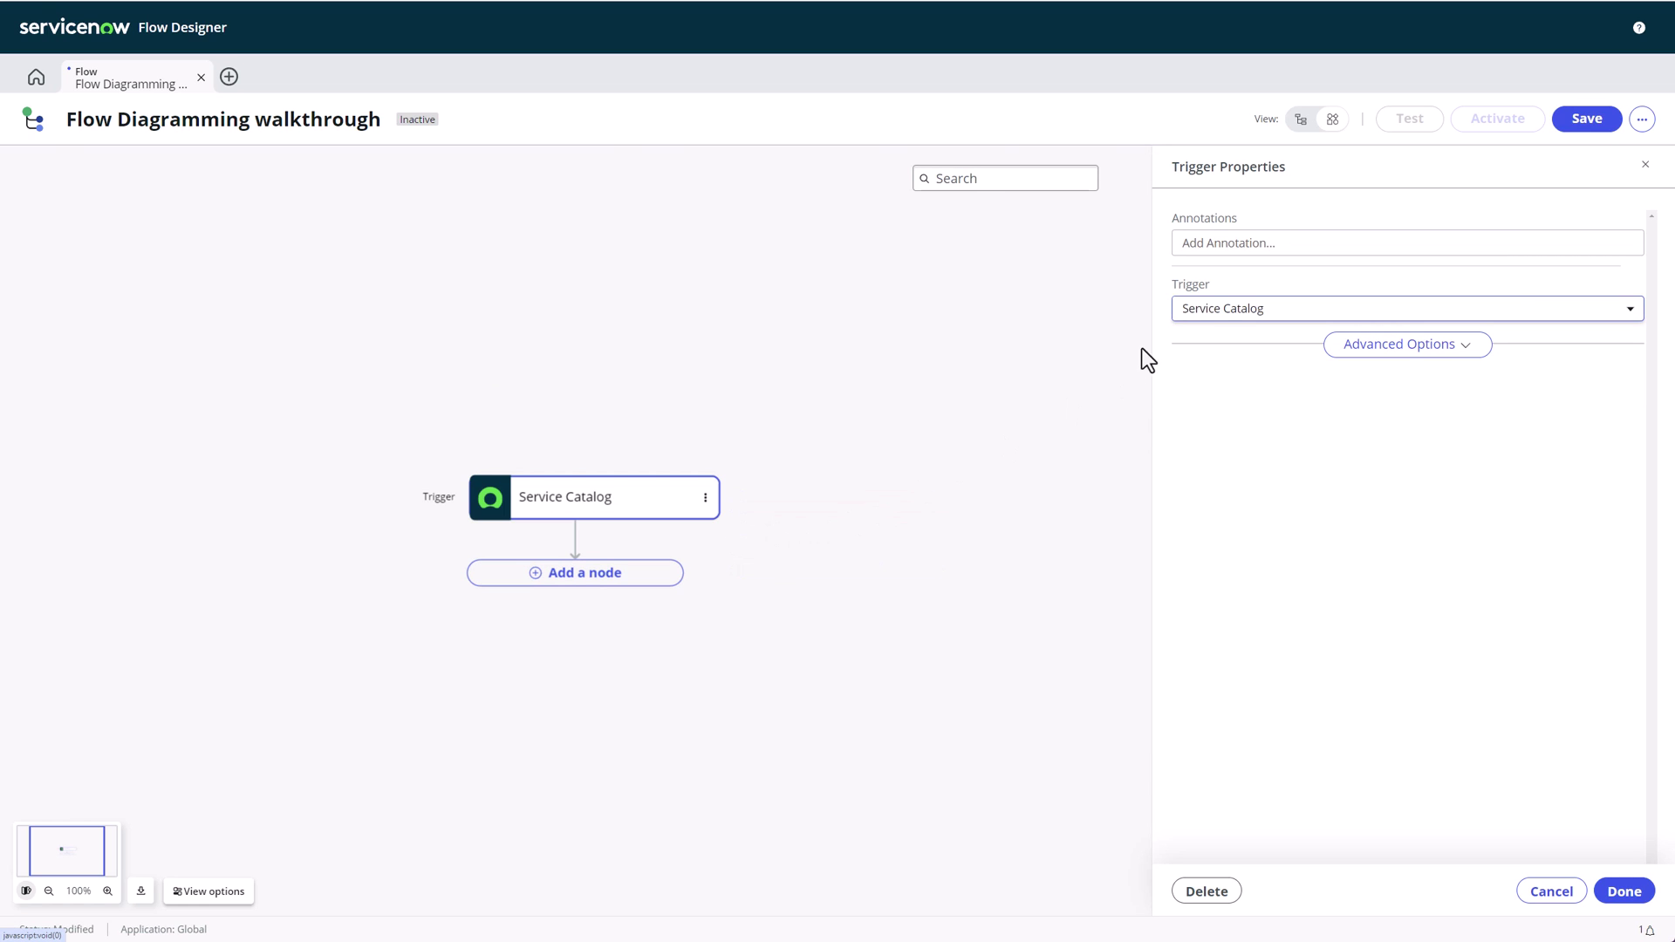
# Step: Annotate the Service Catalog trigger with "Paper and Supplies Catalog Fulfillment" and finish its properties
pyautogui.click(1271, 244)
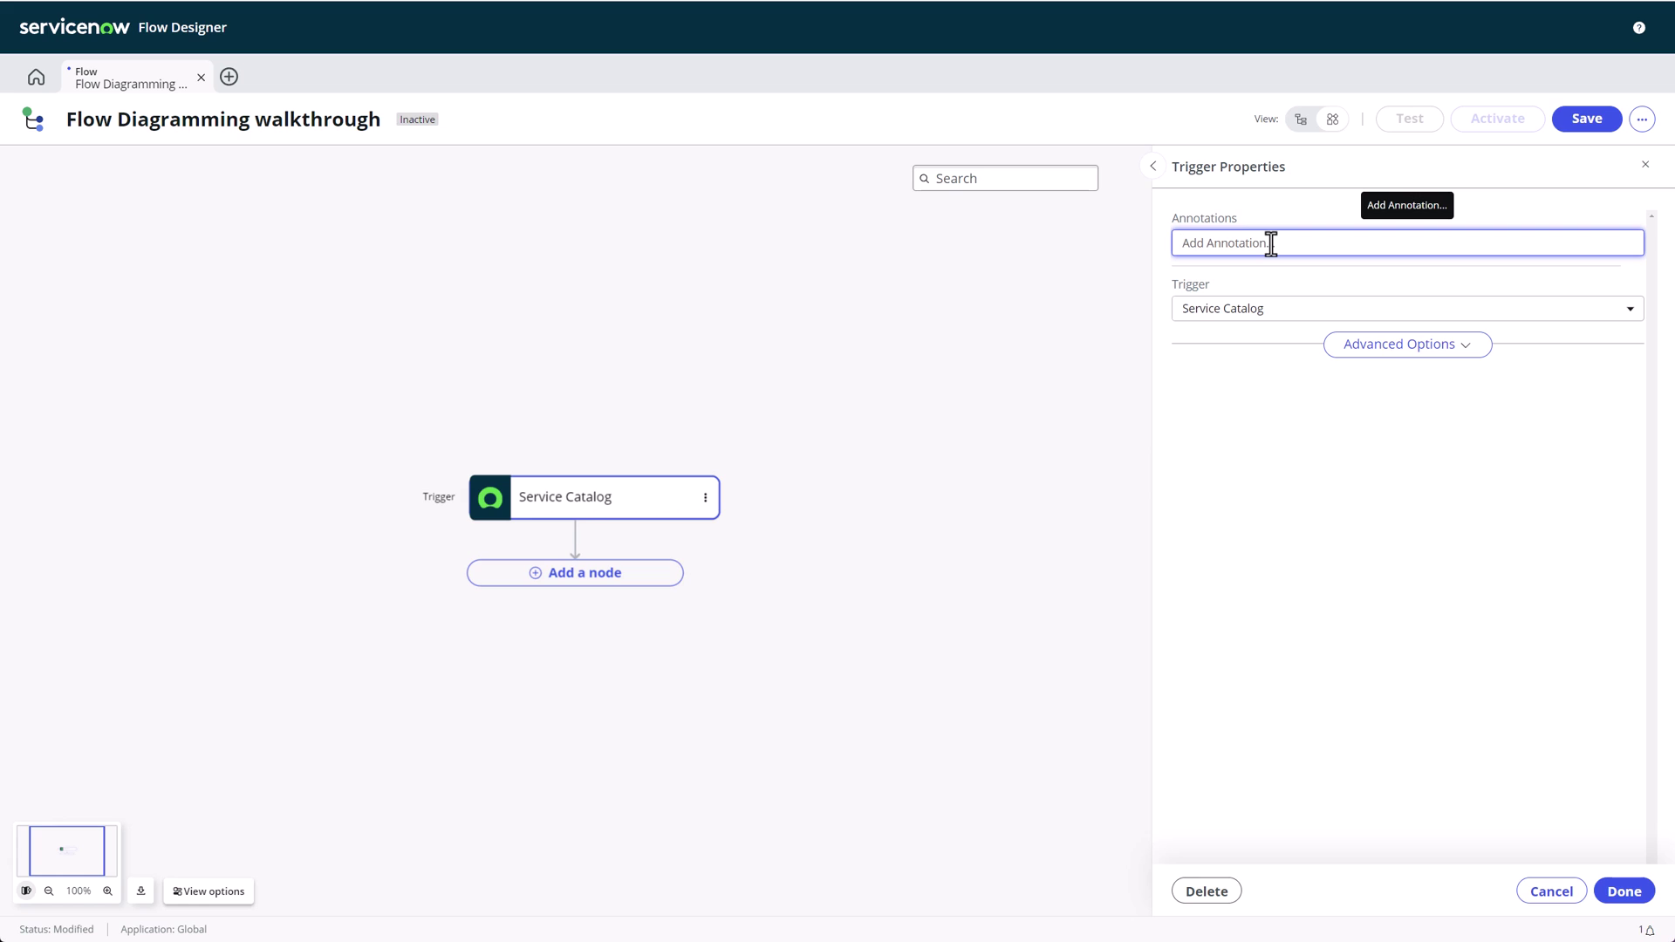
pyautogui.write('Paper and Supplies Catalog')
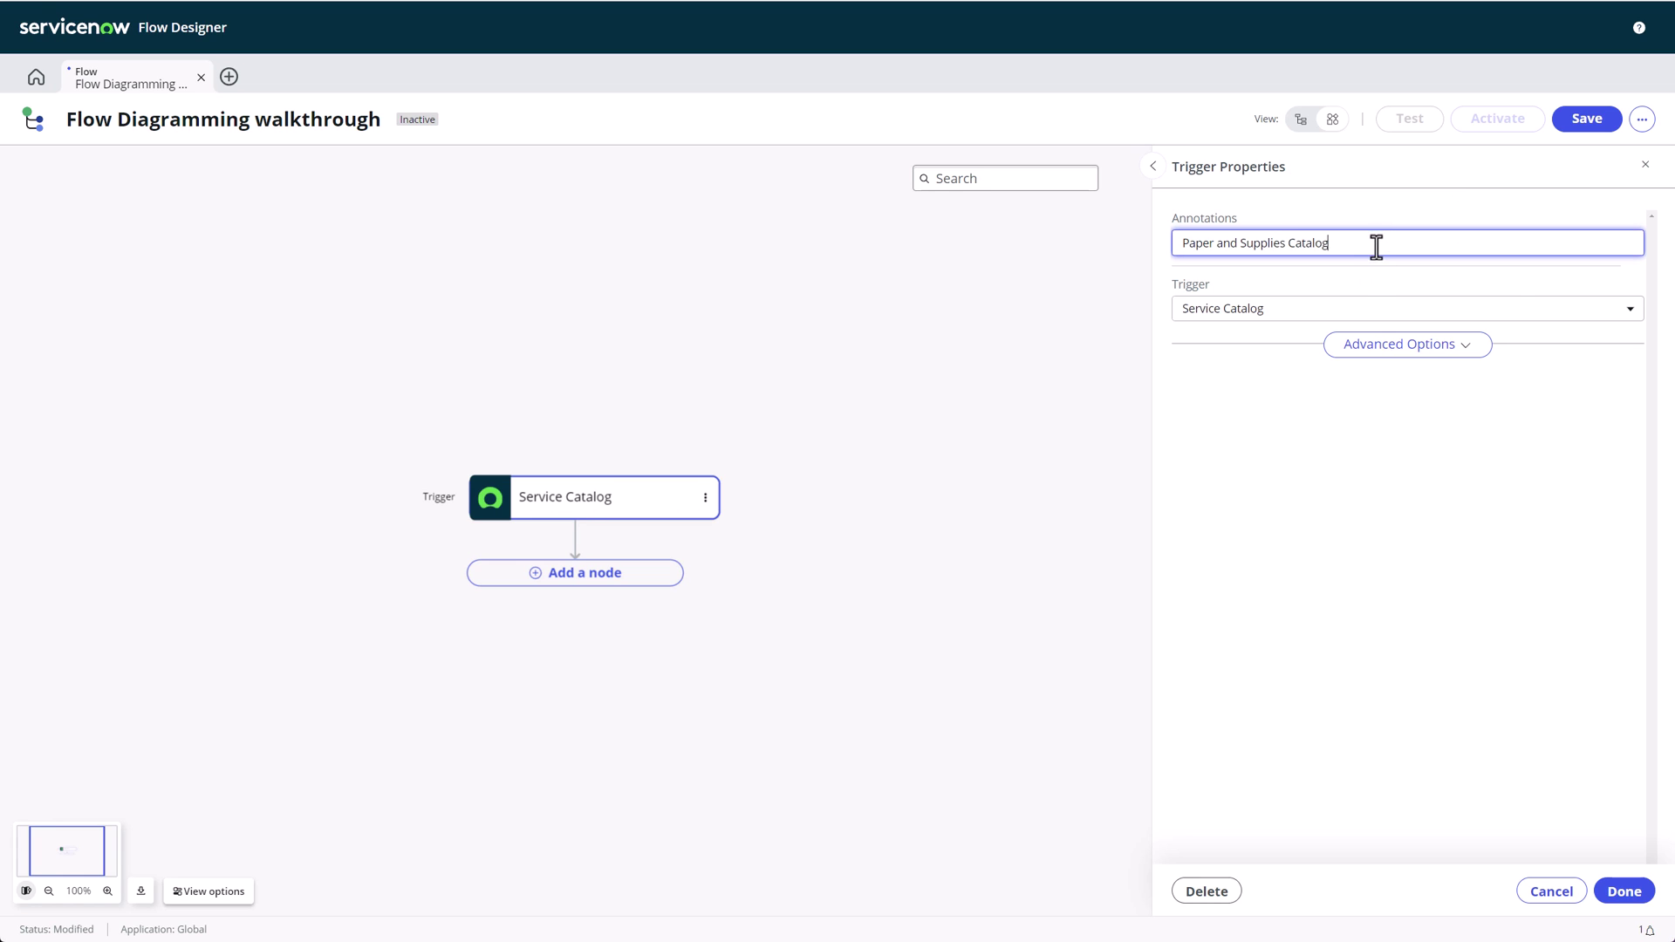
pyautogui.write(' Ful')
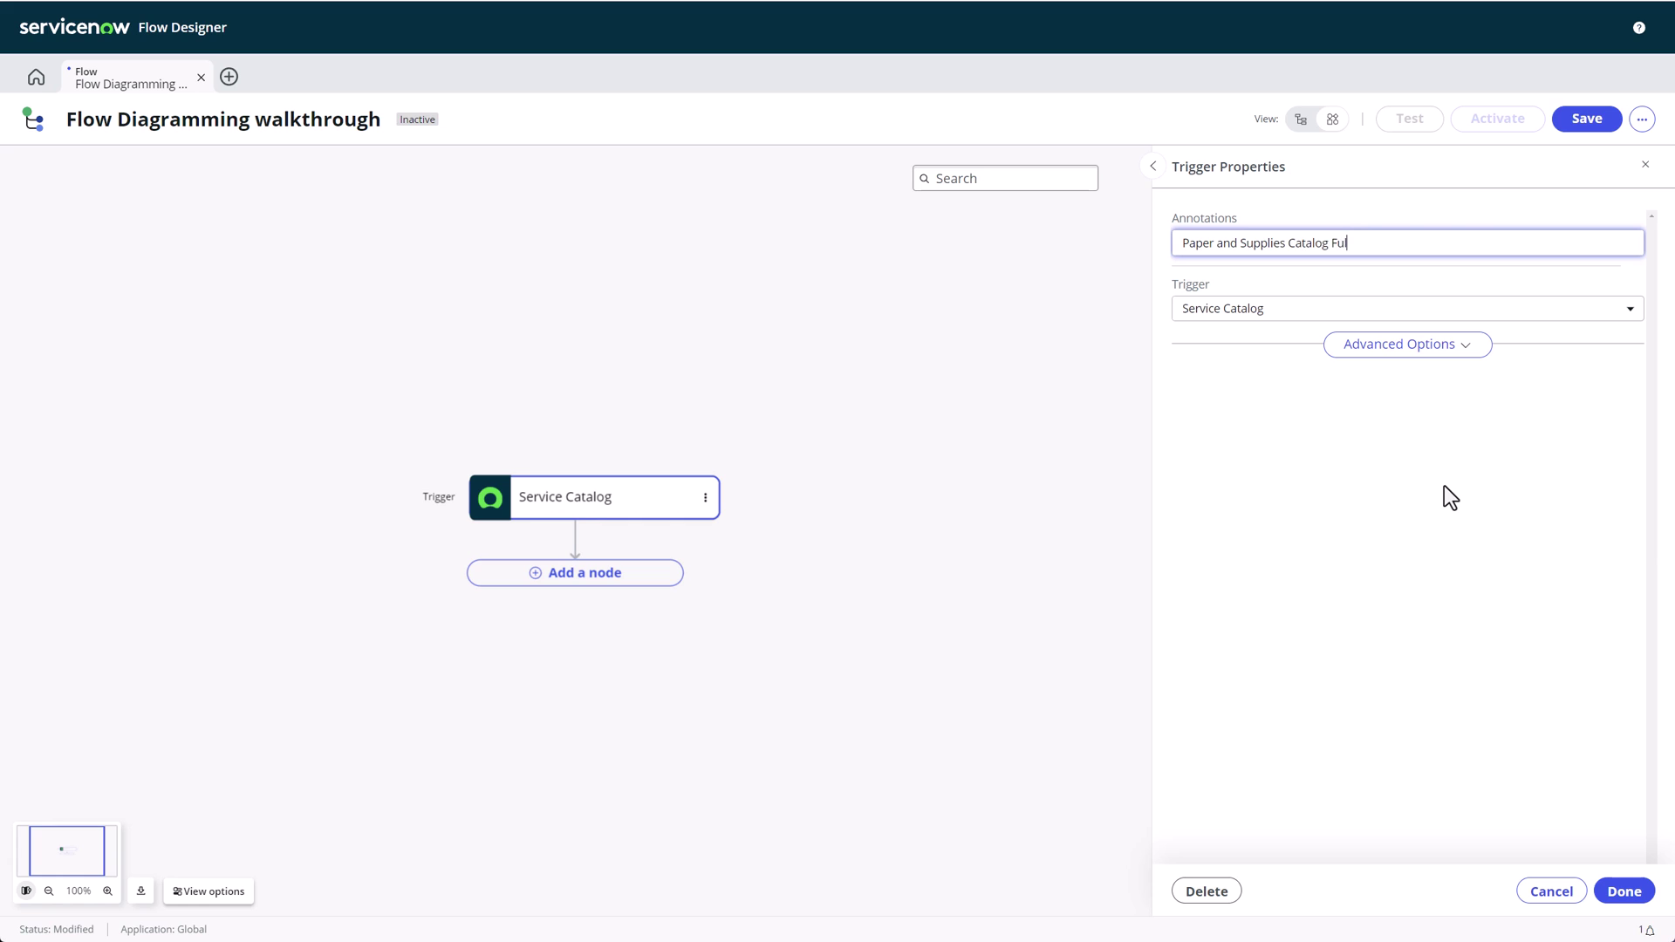
pyautogui.write('fillment')
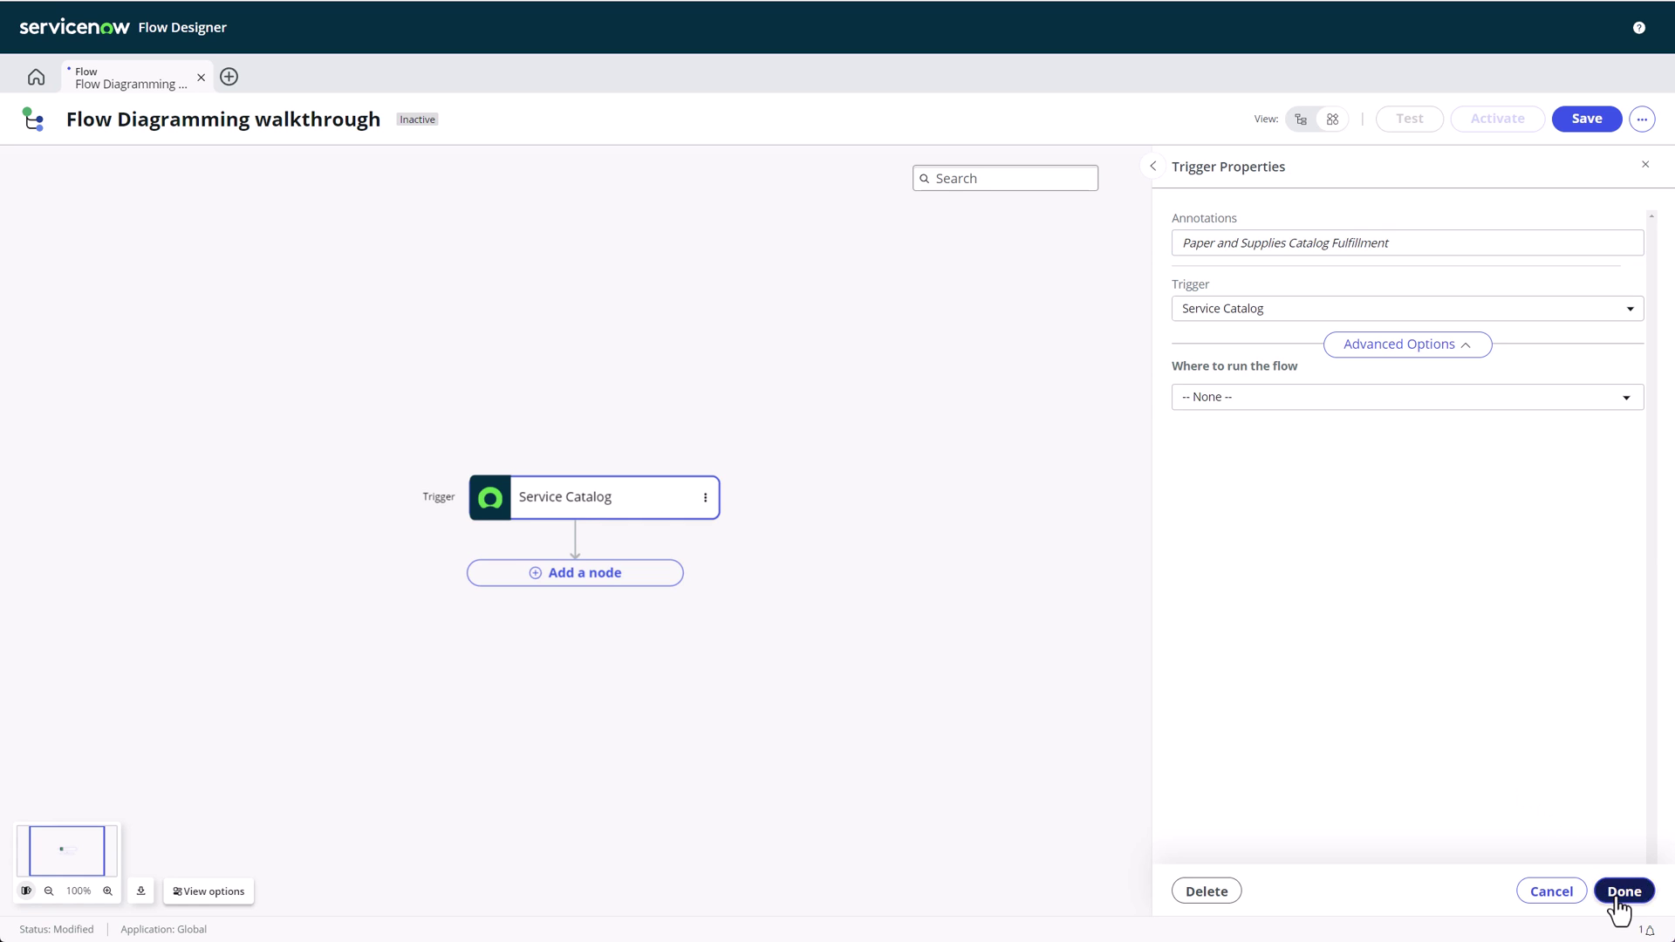
pyautogui.click(1622, 891)
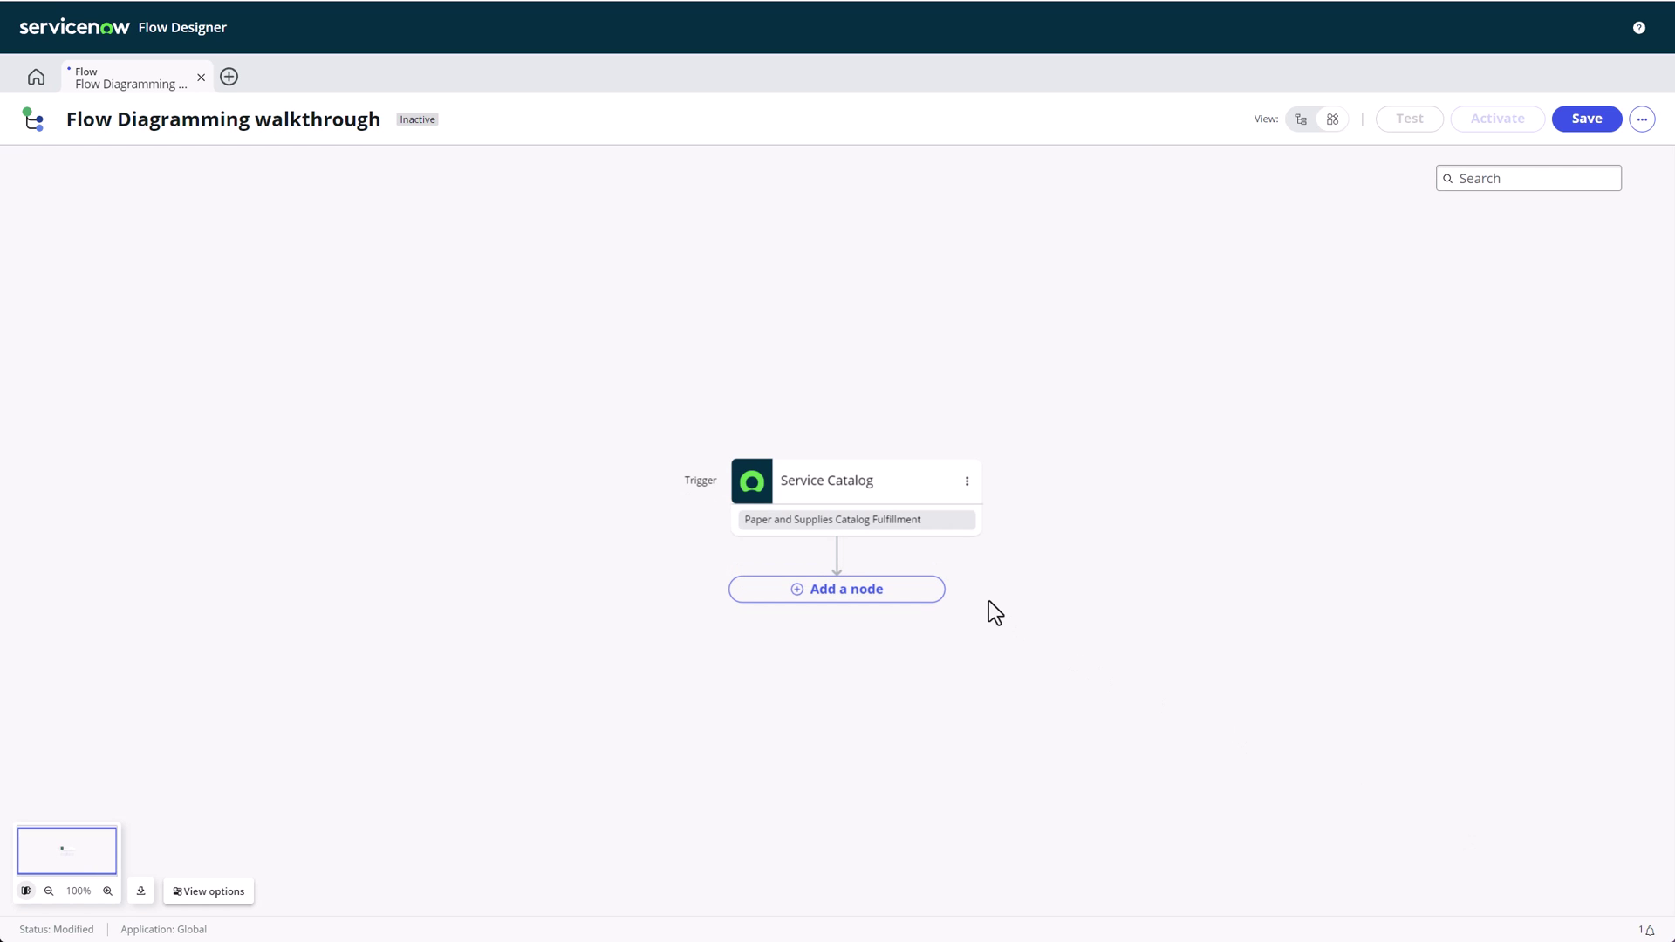
# Step: Add a Get Catalog Variables action as the first node after the trigger
pyautogui.click(830, 598)
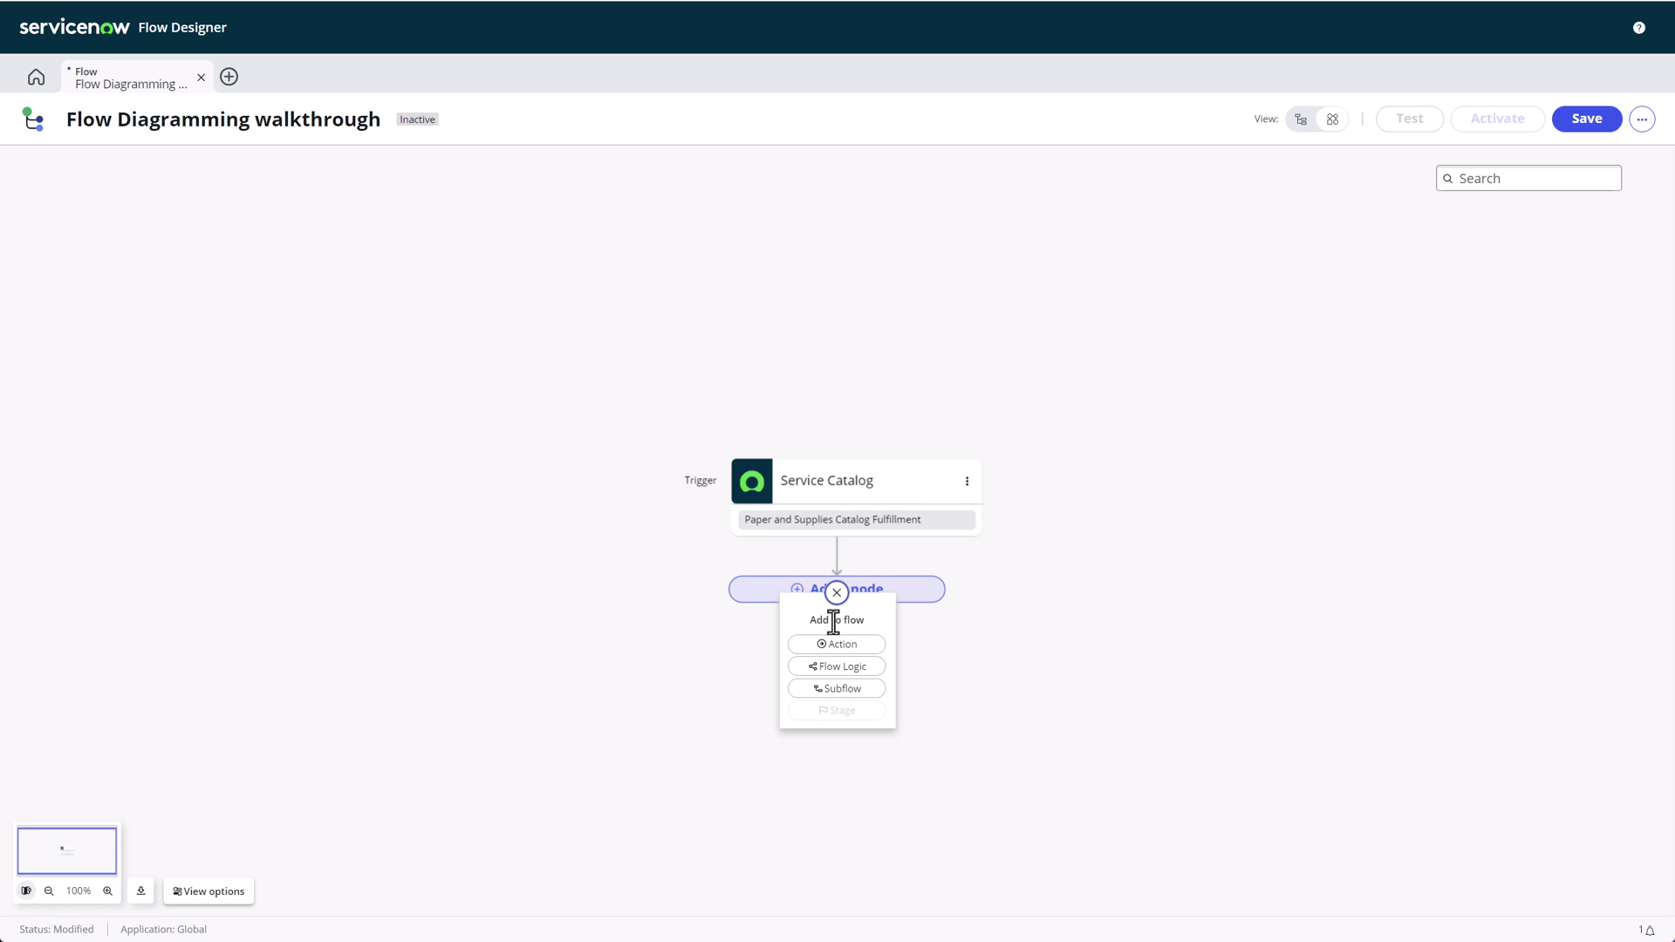
pyautogui.click(862, 646)
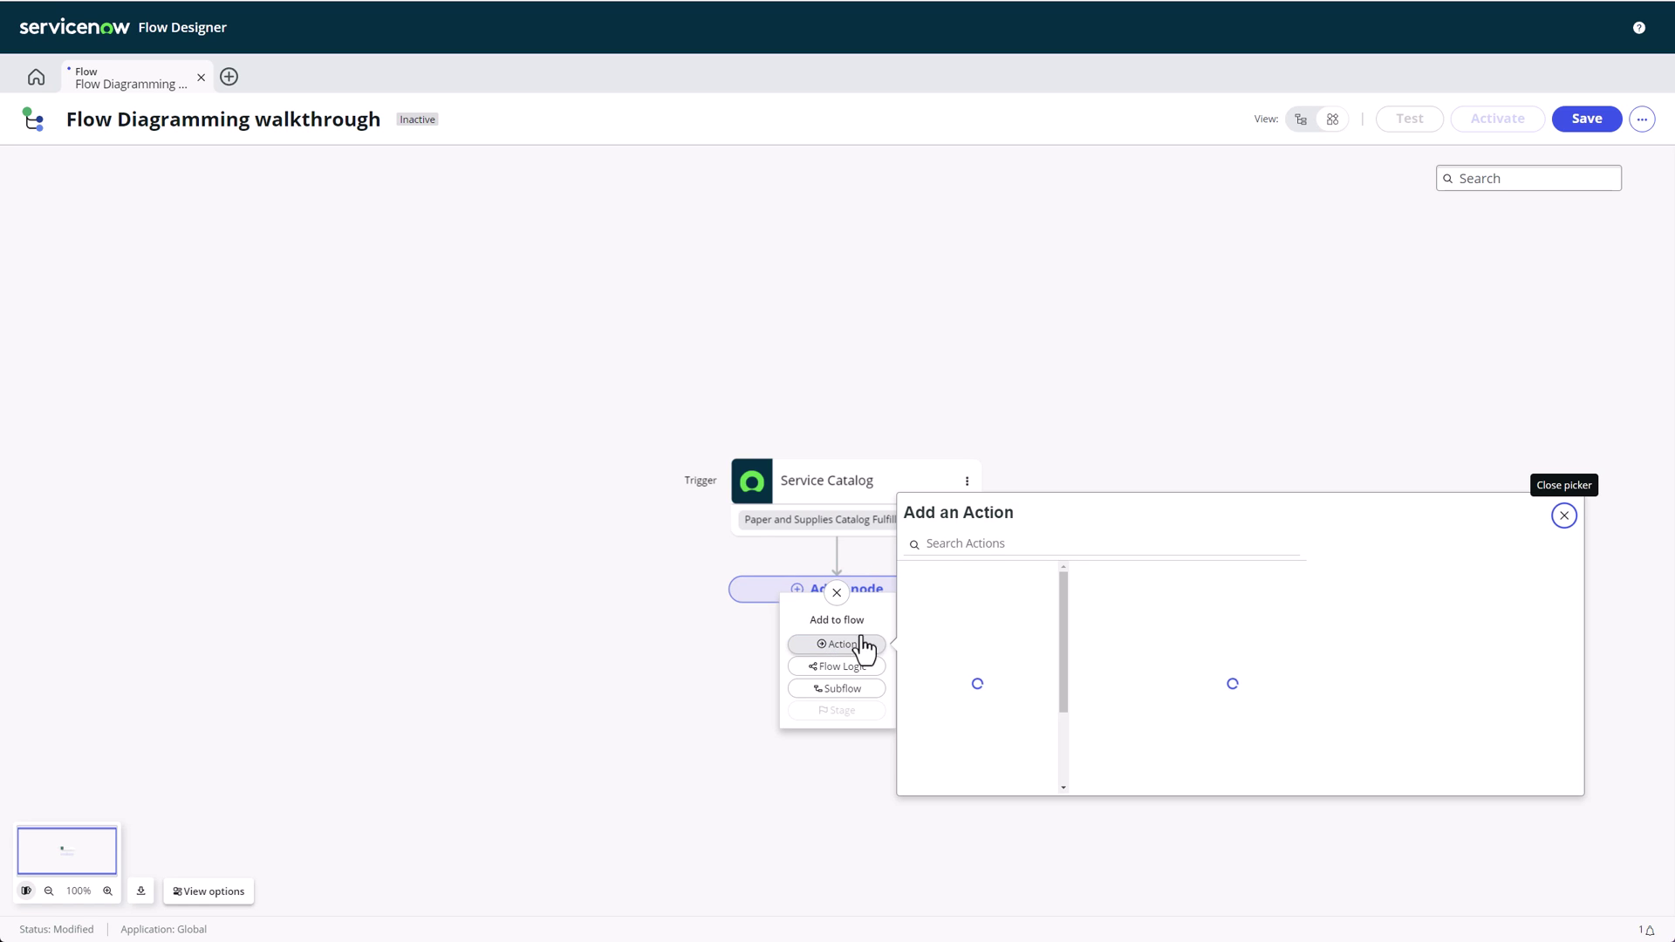
pyautogui.click(978, 545)
pyautogui.write('catalog')
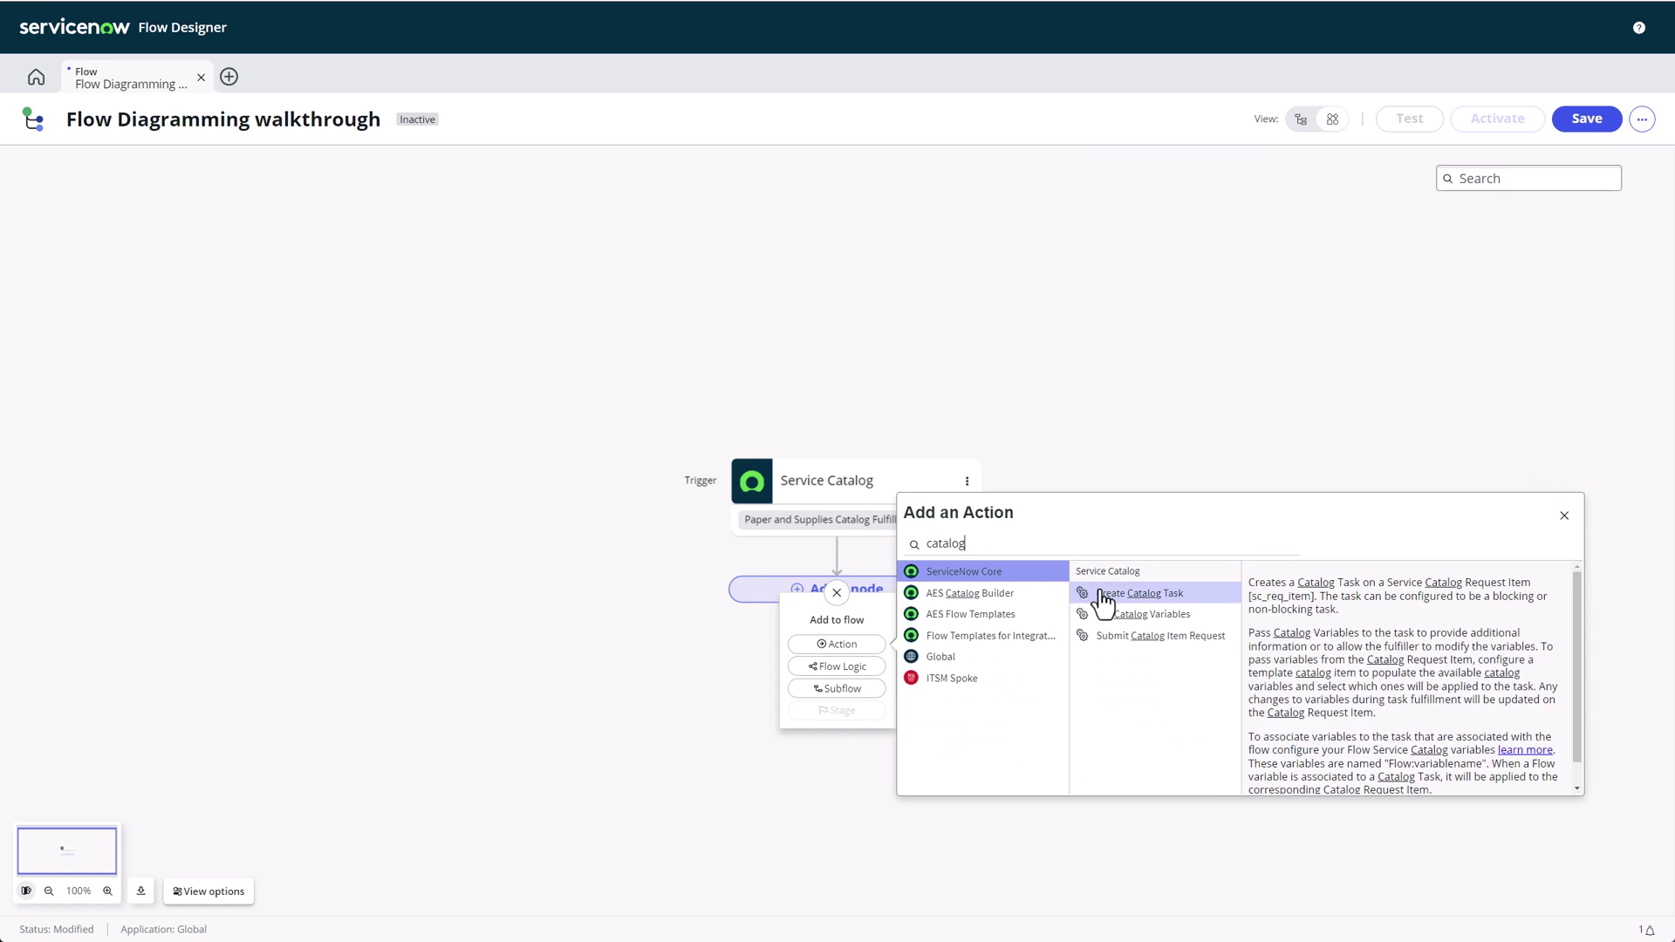
pyautogui.click(1122, 614)
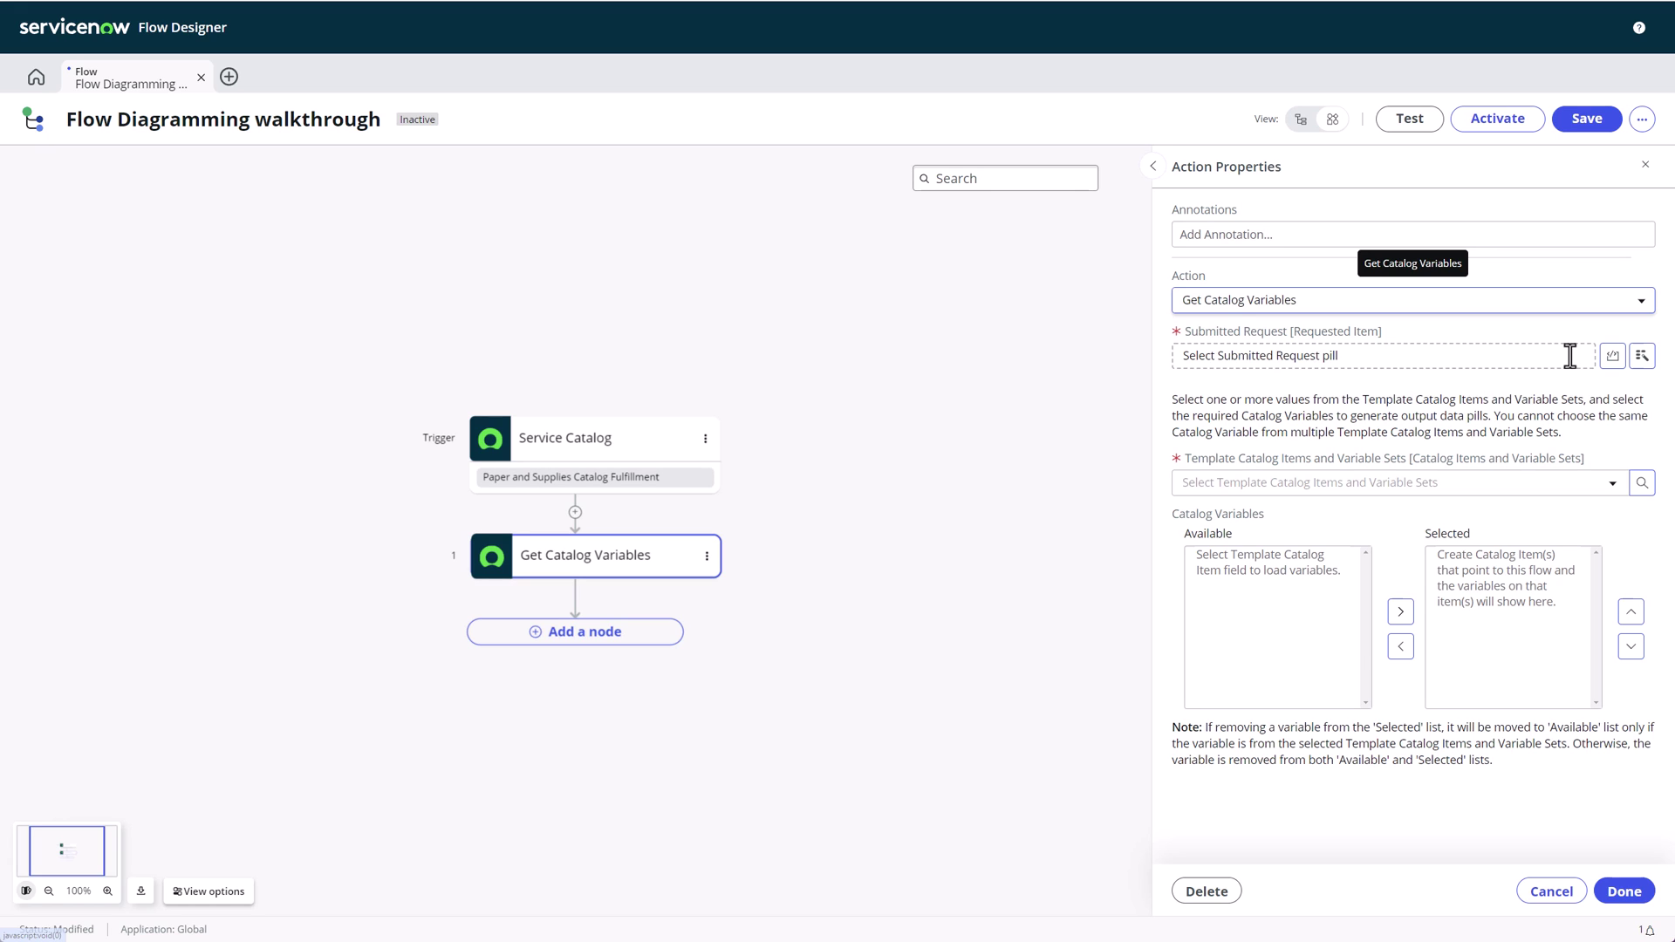
# Step: Set the action's submitted request to the trigger's Requested Item Record and its template catalog item to Paper and Supplies
pyautogui.click(1153, 167)
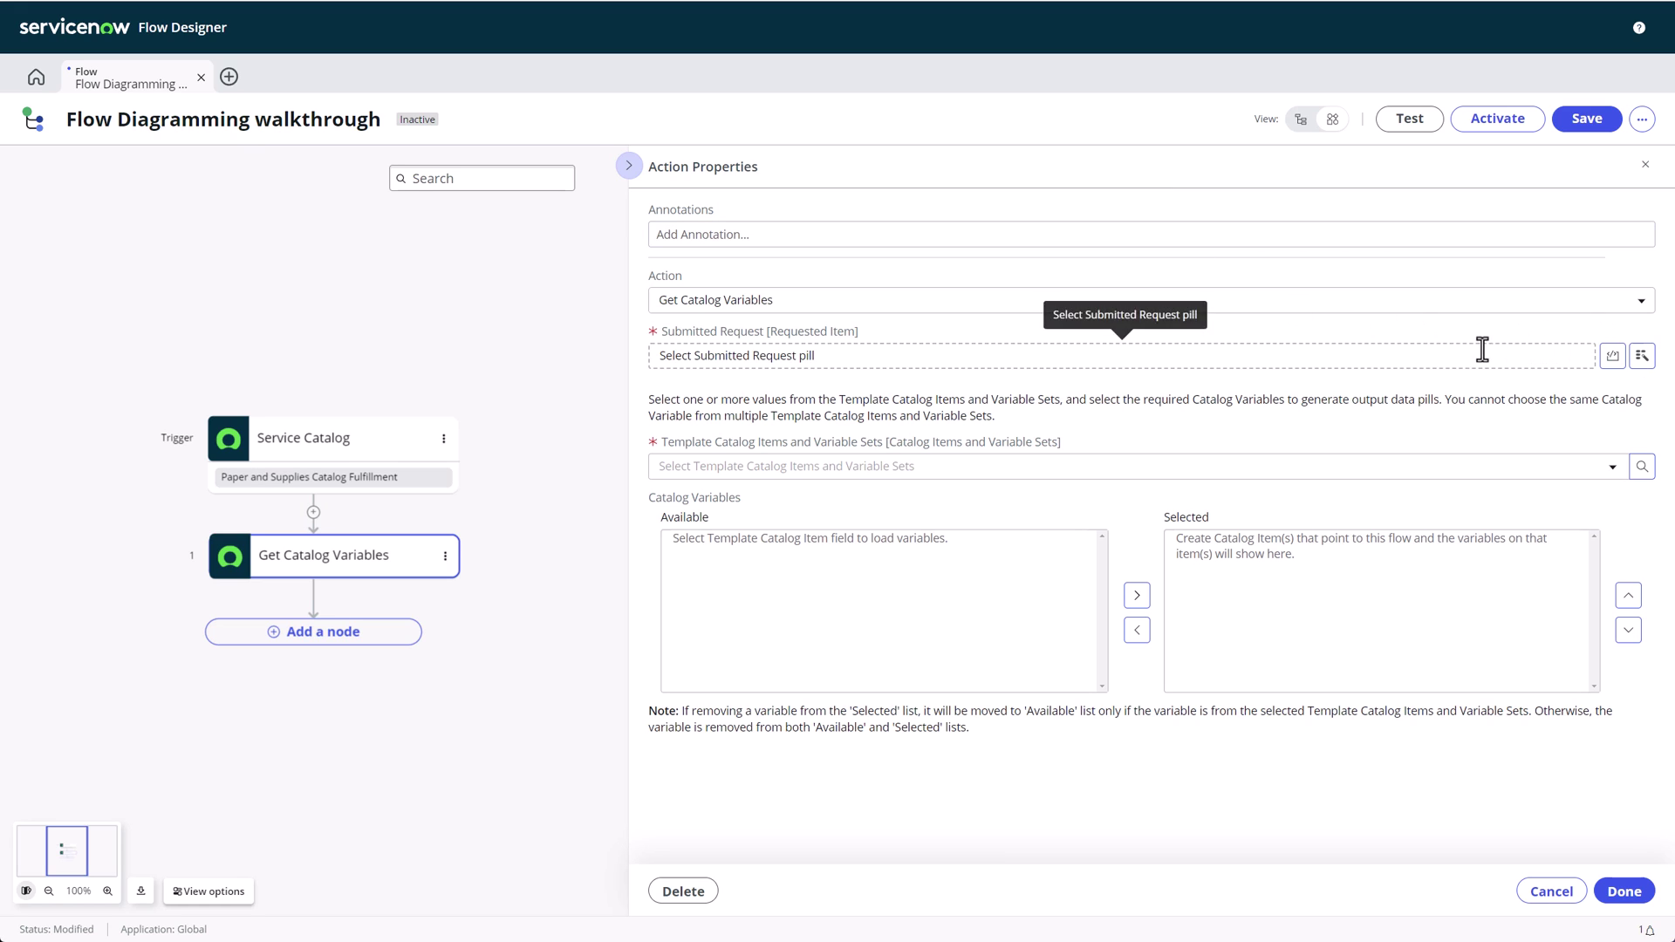
pyautogui.click(1640, 358)
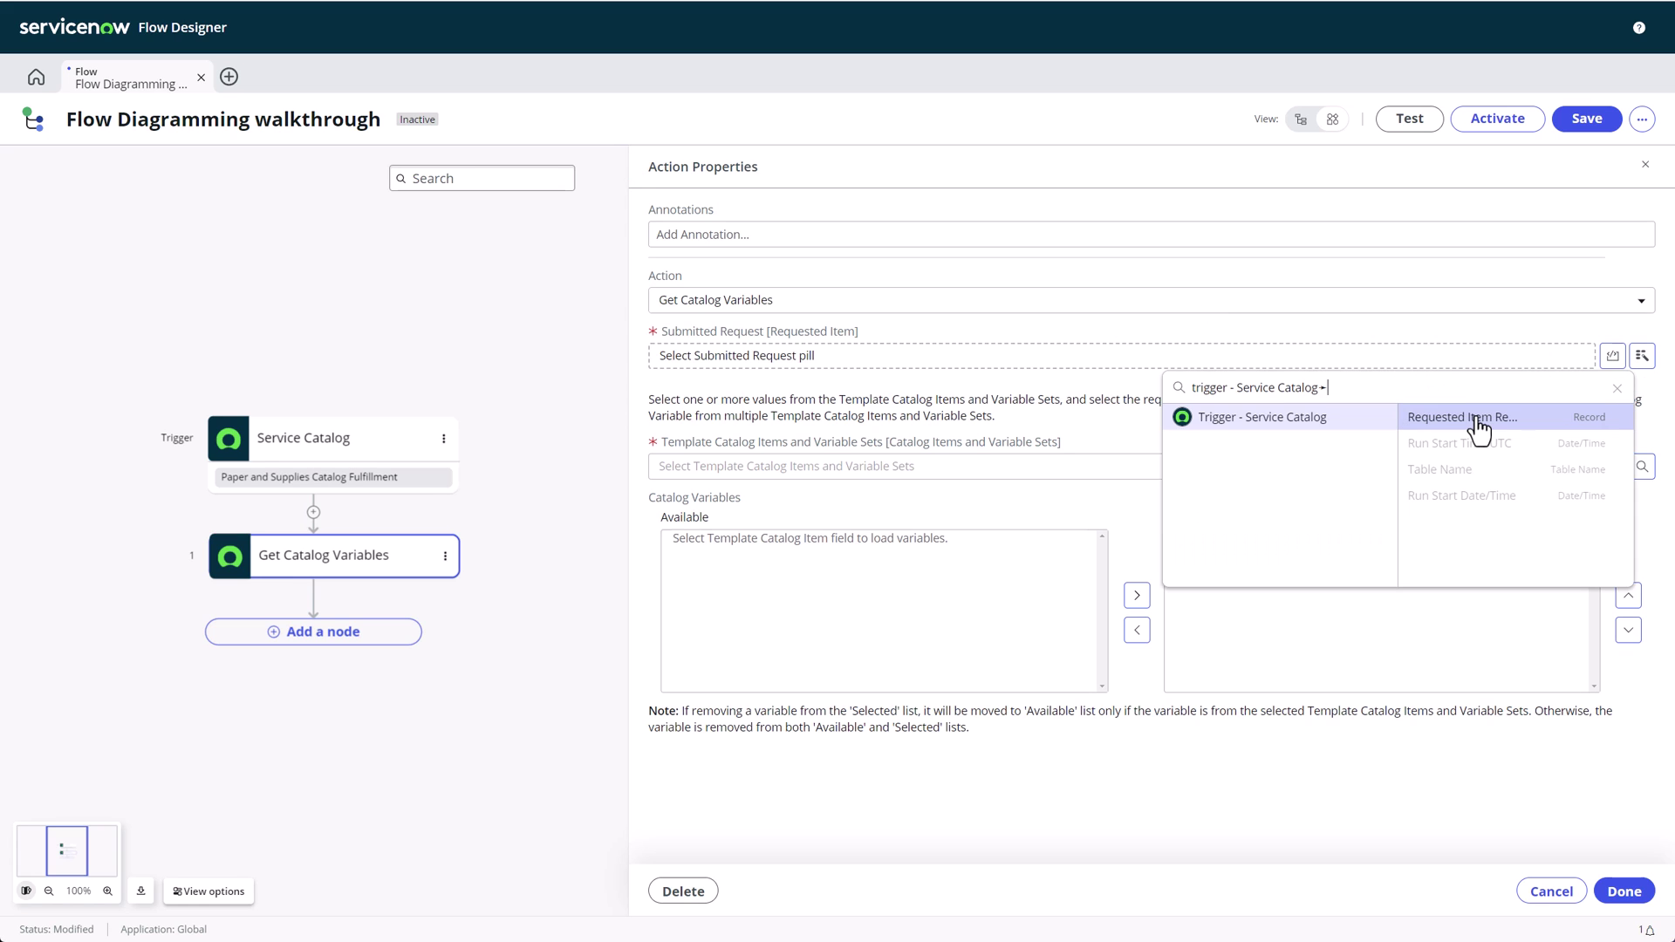
pyautogui.click(1479, 429)
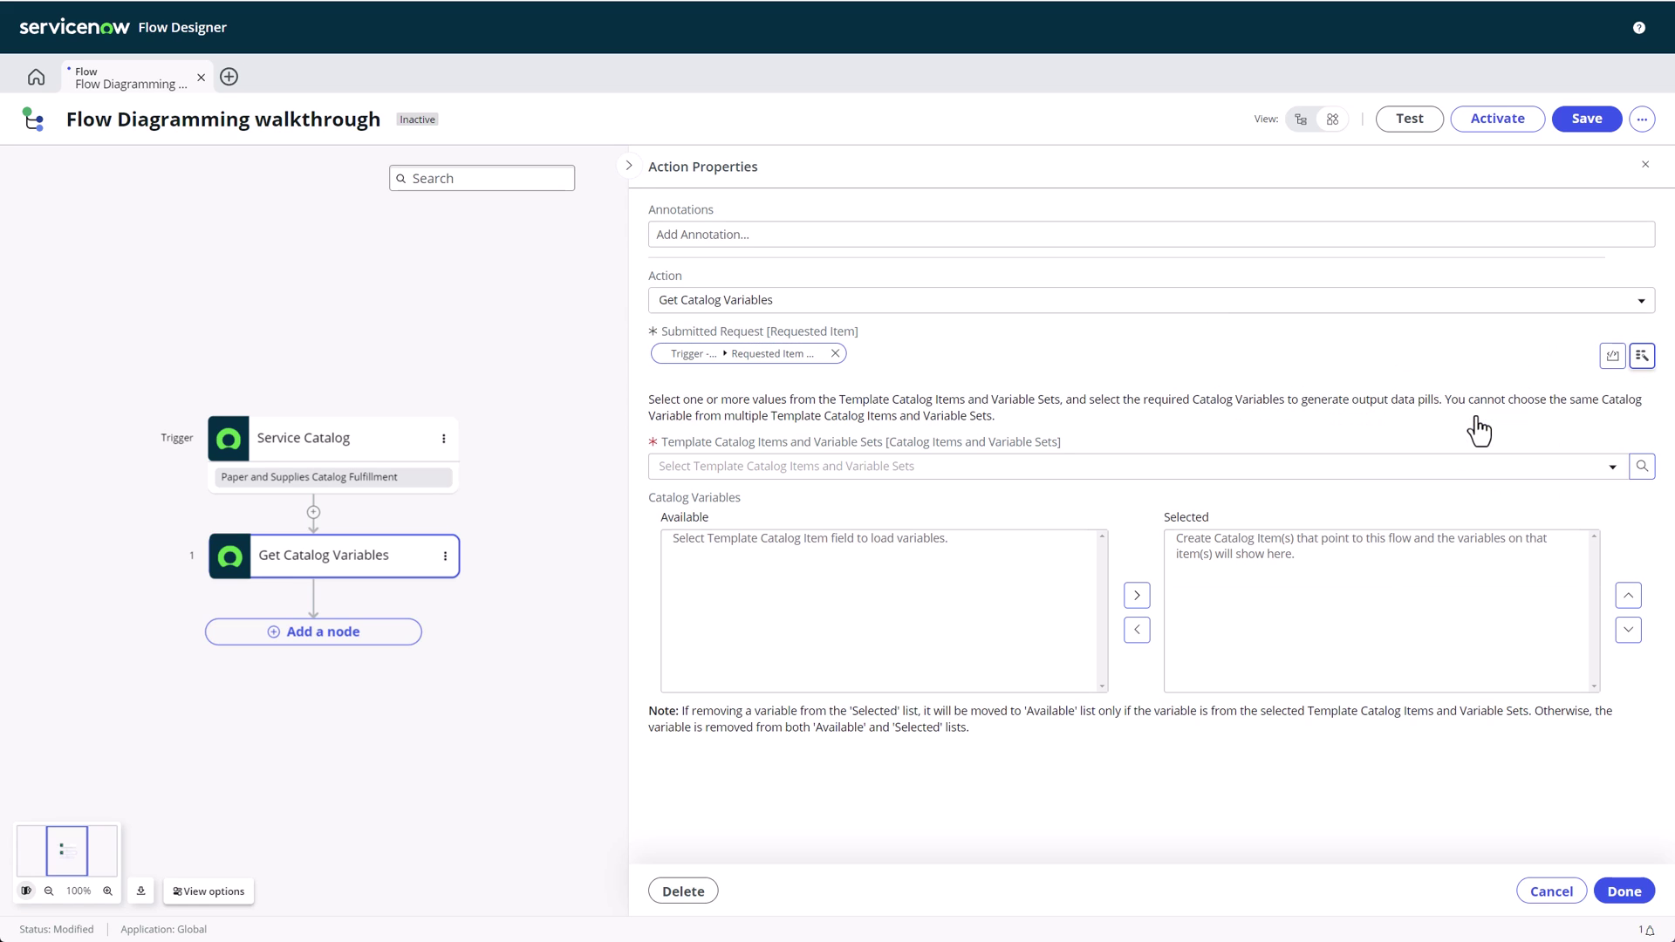
pyautogui.click(923, 471)
pyautogui.write('paper')
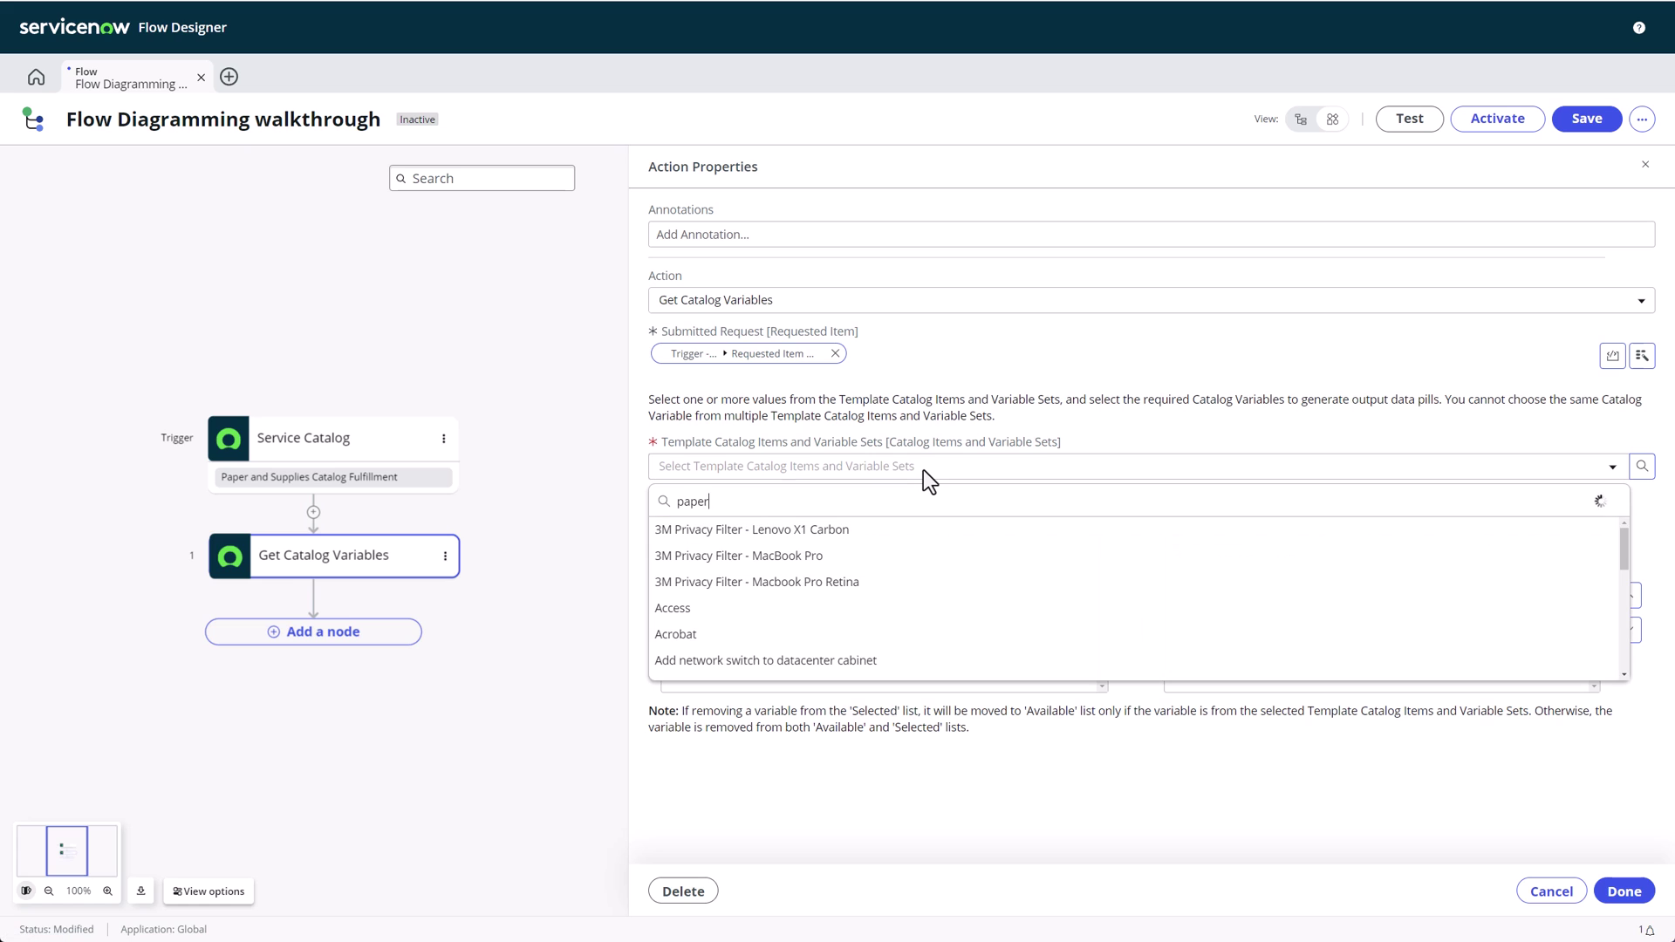
pyautogui.click(820, 526)
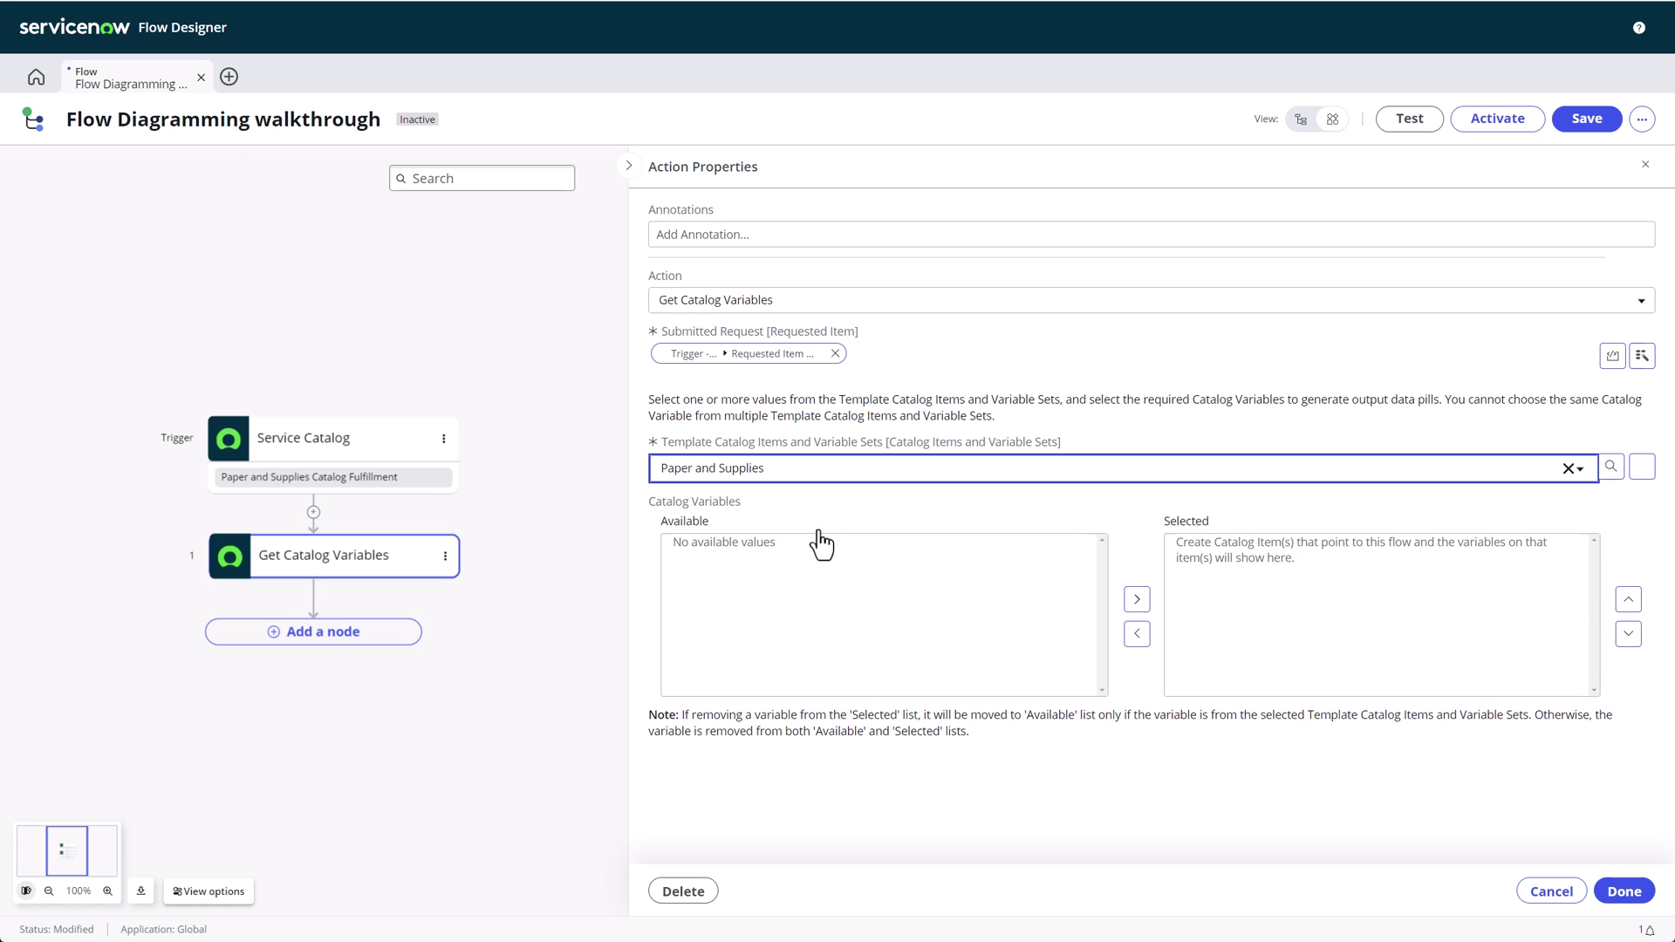
# Step: Select the catalog variables copier_reams, pens, screen_wipes and additional for the action and finish its properties
pyautogui.click(731, 540)
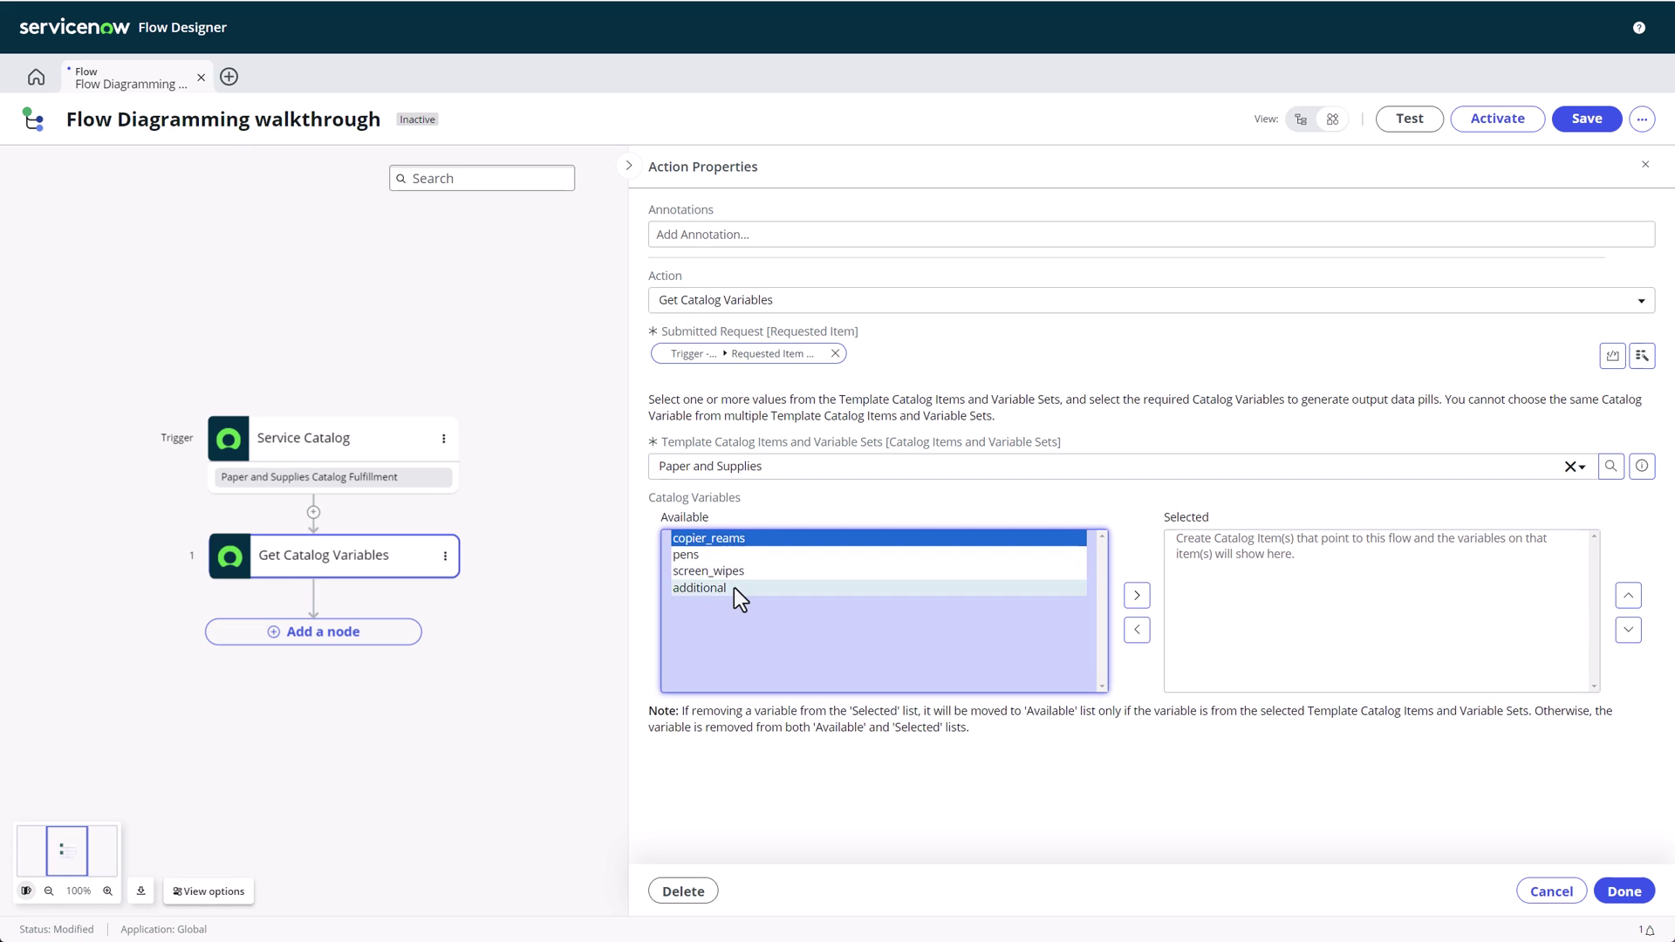
pyautogui.keyDown('shift'); pyautogui.click(734, 588); pyautogui.keyUp('shift')
pyautogui.click(1136, 595)
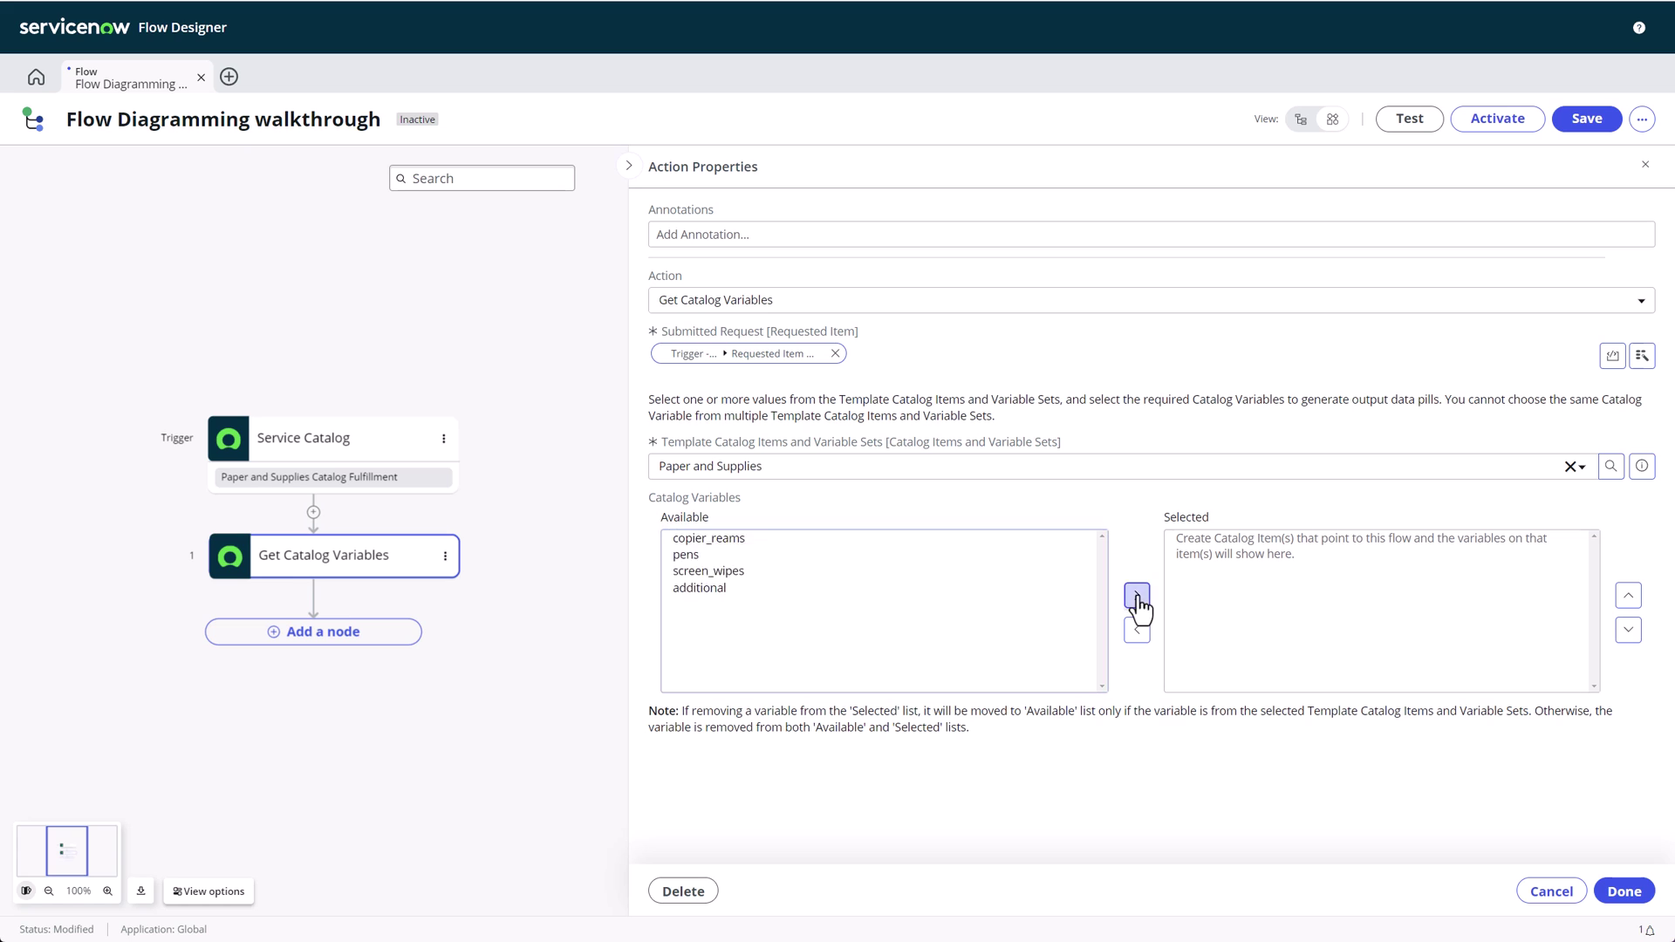
pyautogui.click(1622, 891)
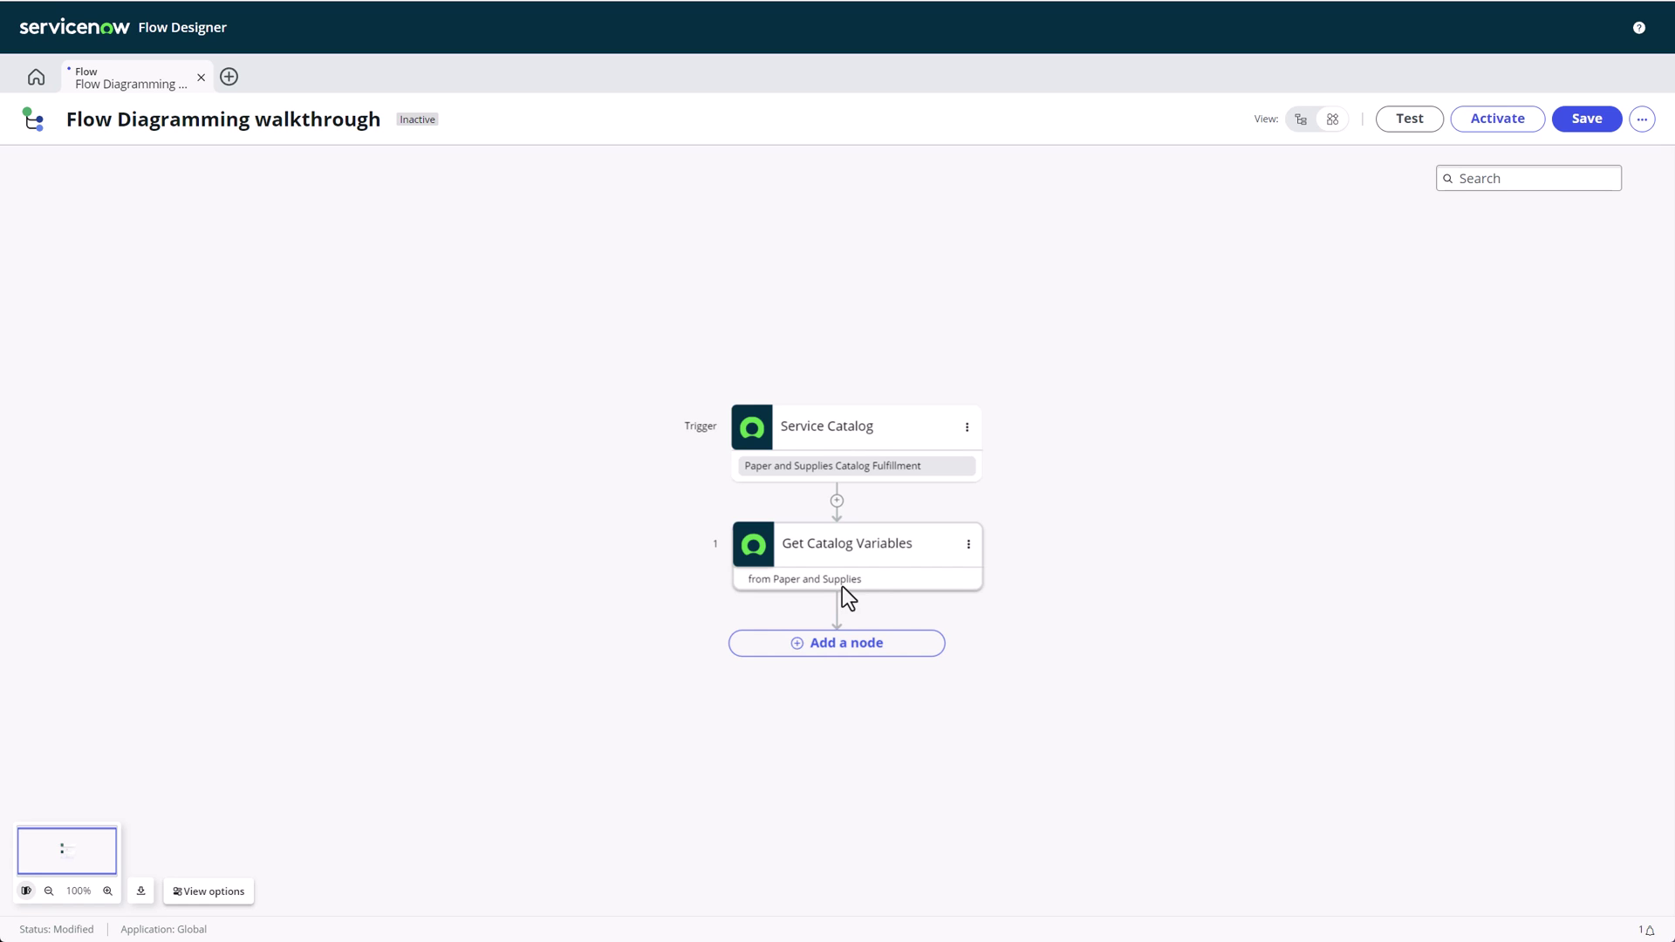
# Step: Add an Ask For Approval action after the Get Catalog Variables node
pyautogui.click(829, 647)
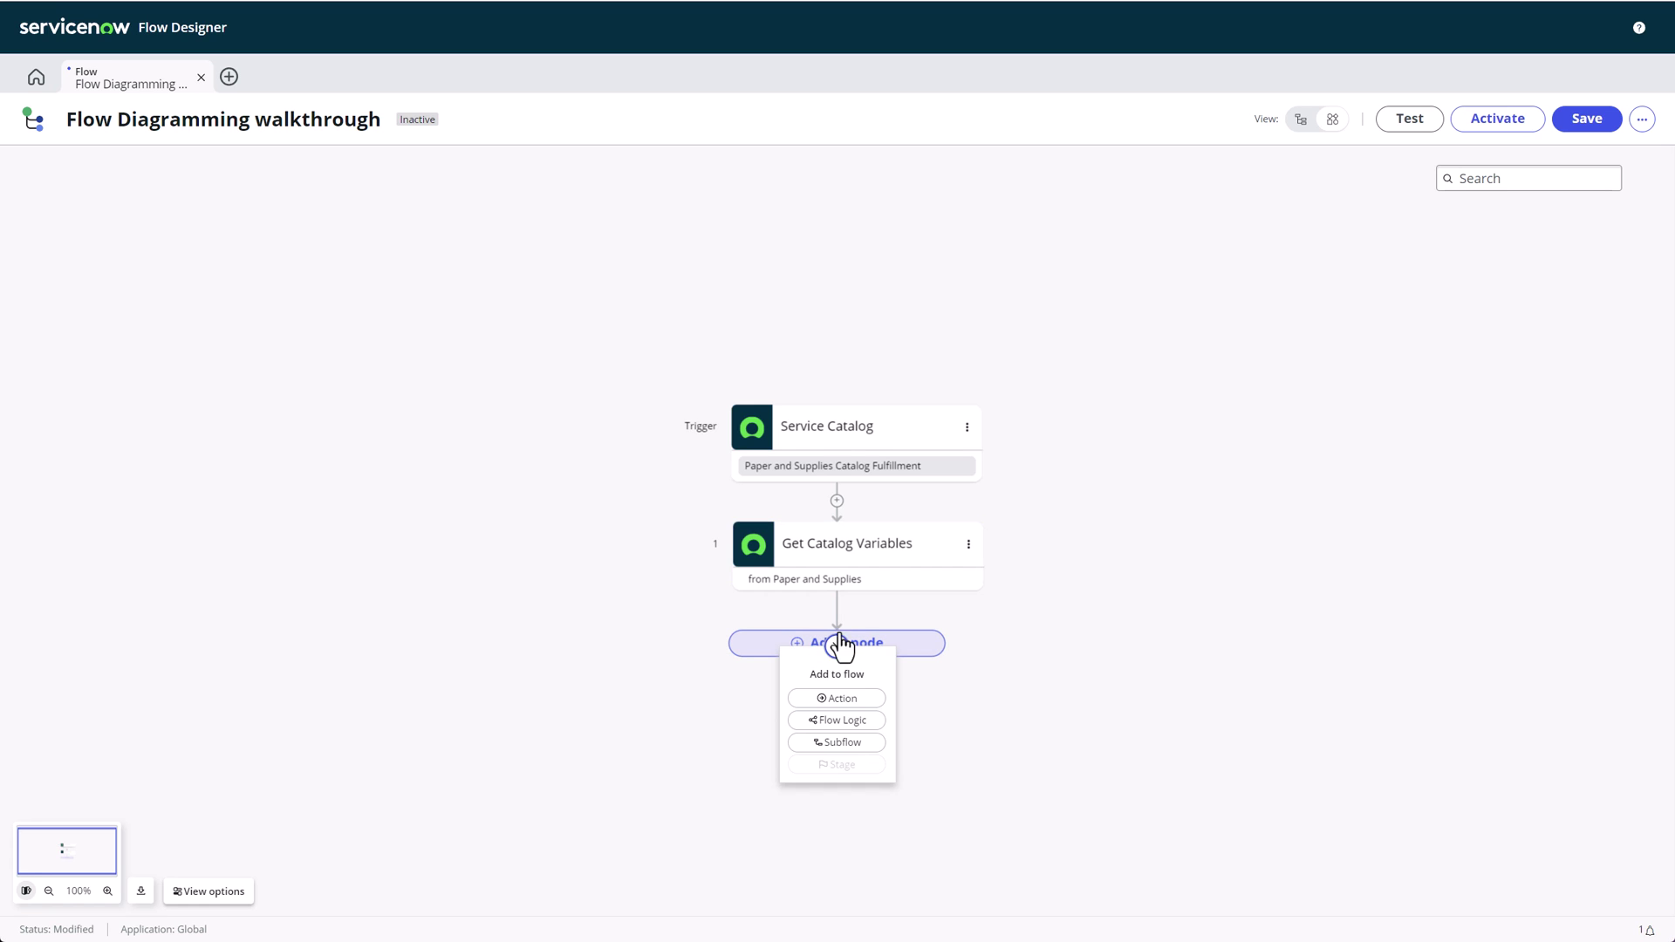
pyautogui.click(847, 701)
pyautogui.click(1120, 670)
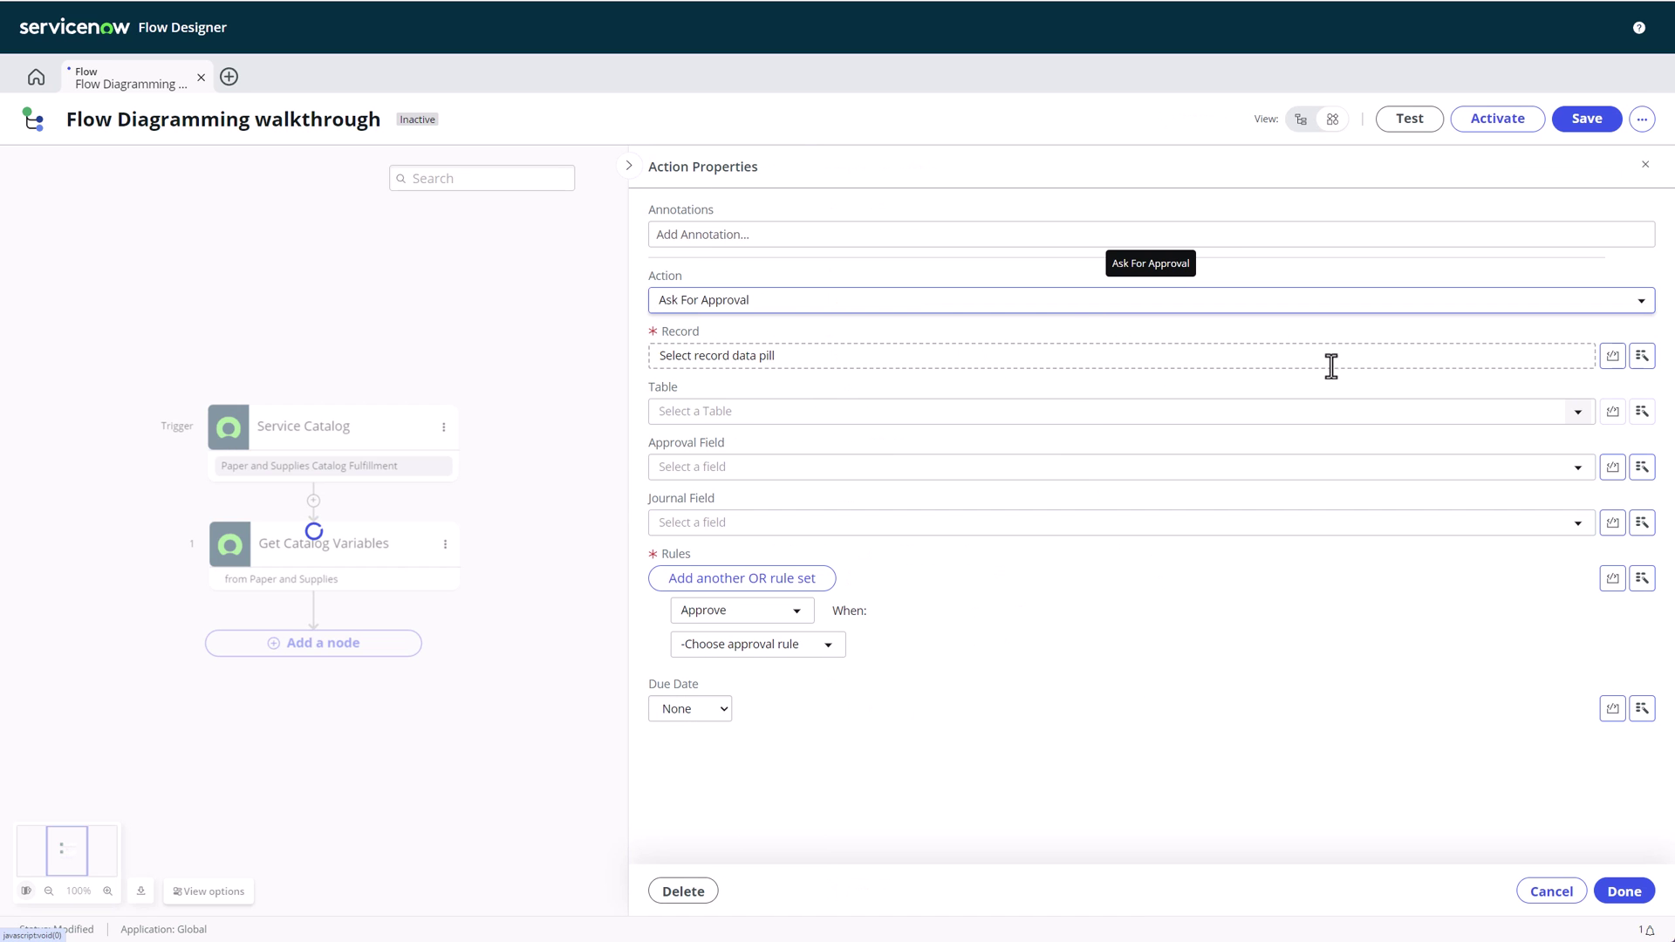
# Step: Set the approval action's record to the trigger's Requested Item Record and annotate the action "Manager Approval"
pyautogui.click(1642, 355)
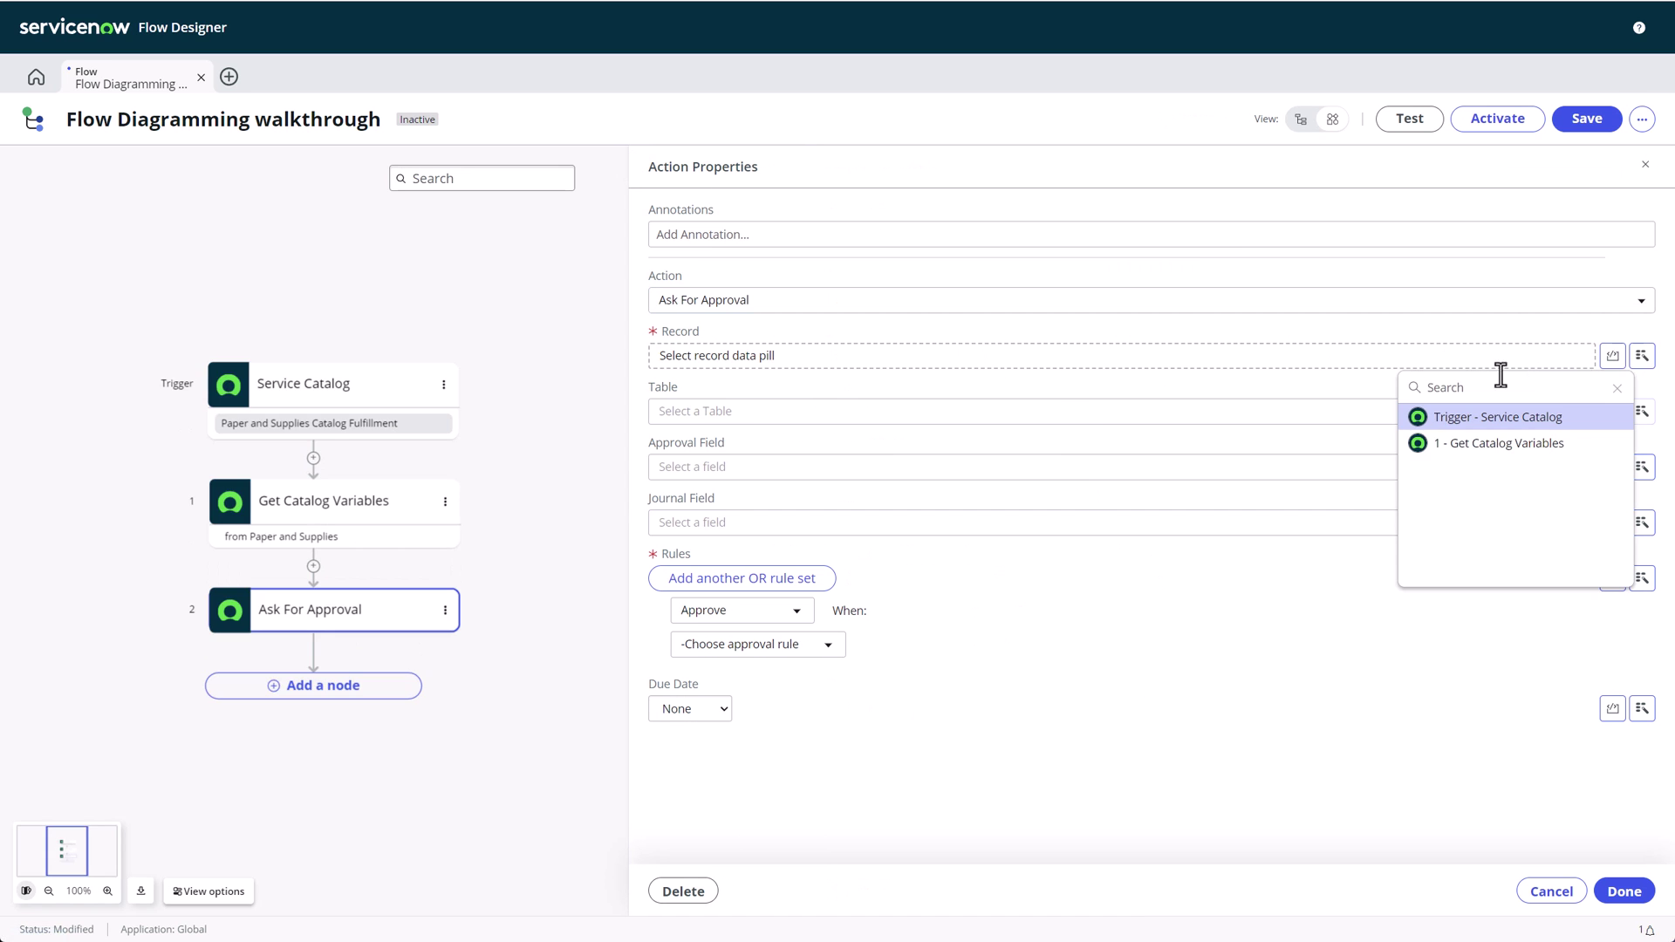
pyautogui.click(1494, 417)
pyautogui.click(1488, 419)
pyautogui.click(712, 234)
pyautogui.write('Manager Approval')
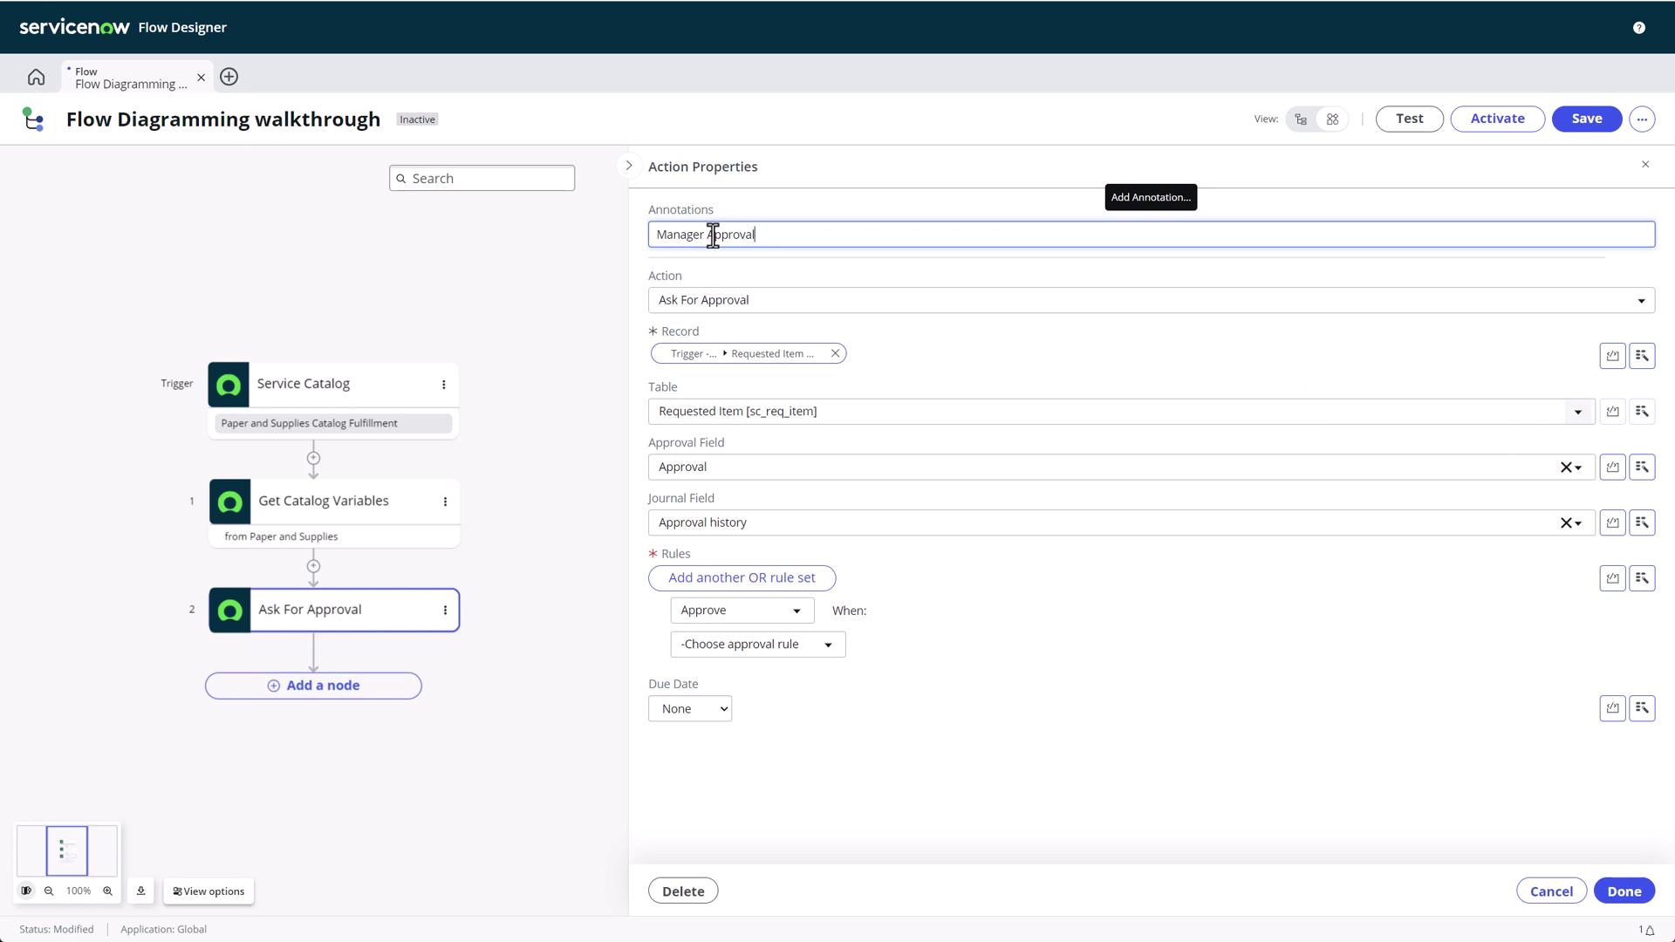
# Step: Set the approval rule to Approve or Reject when anyone approves or rejects
pyautogui.click(790, 610)
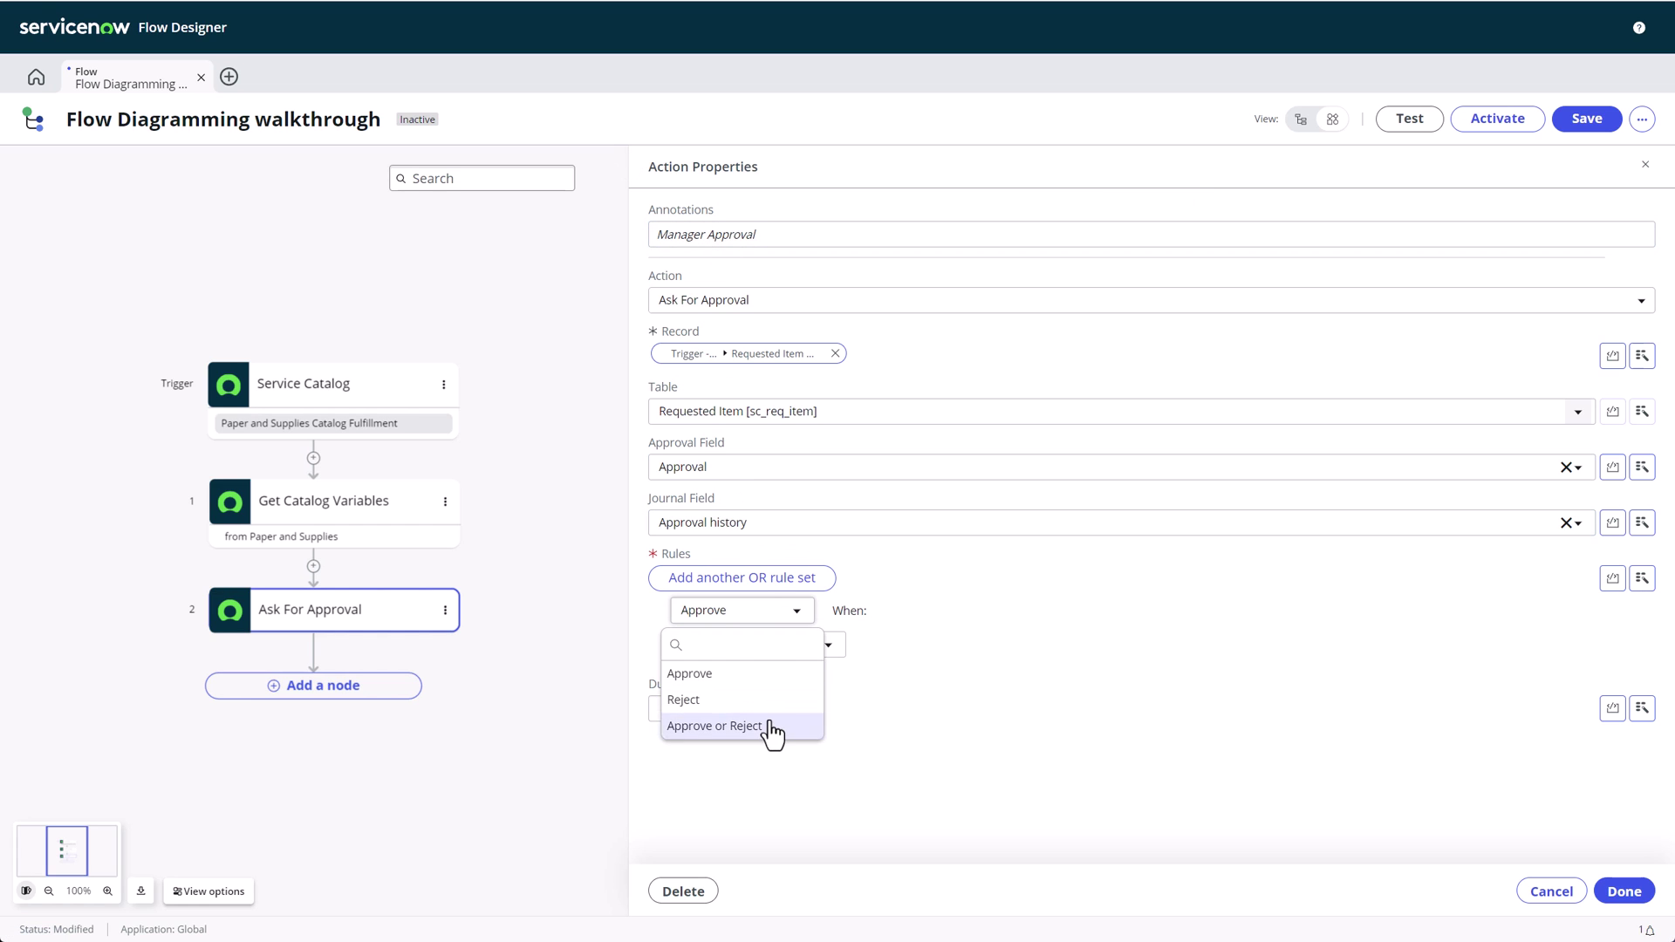
pyautogui.click(772, 726)
pyautogui.click(793, 650)
pyautogui.click(777, 737)
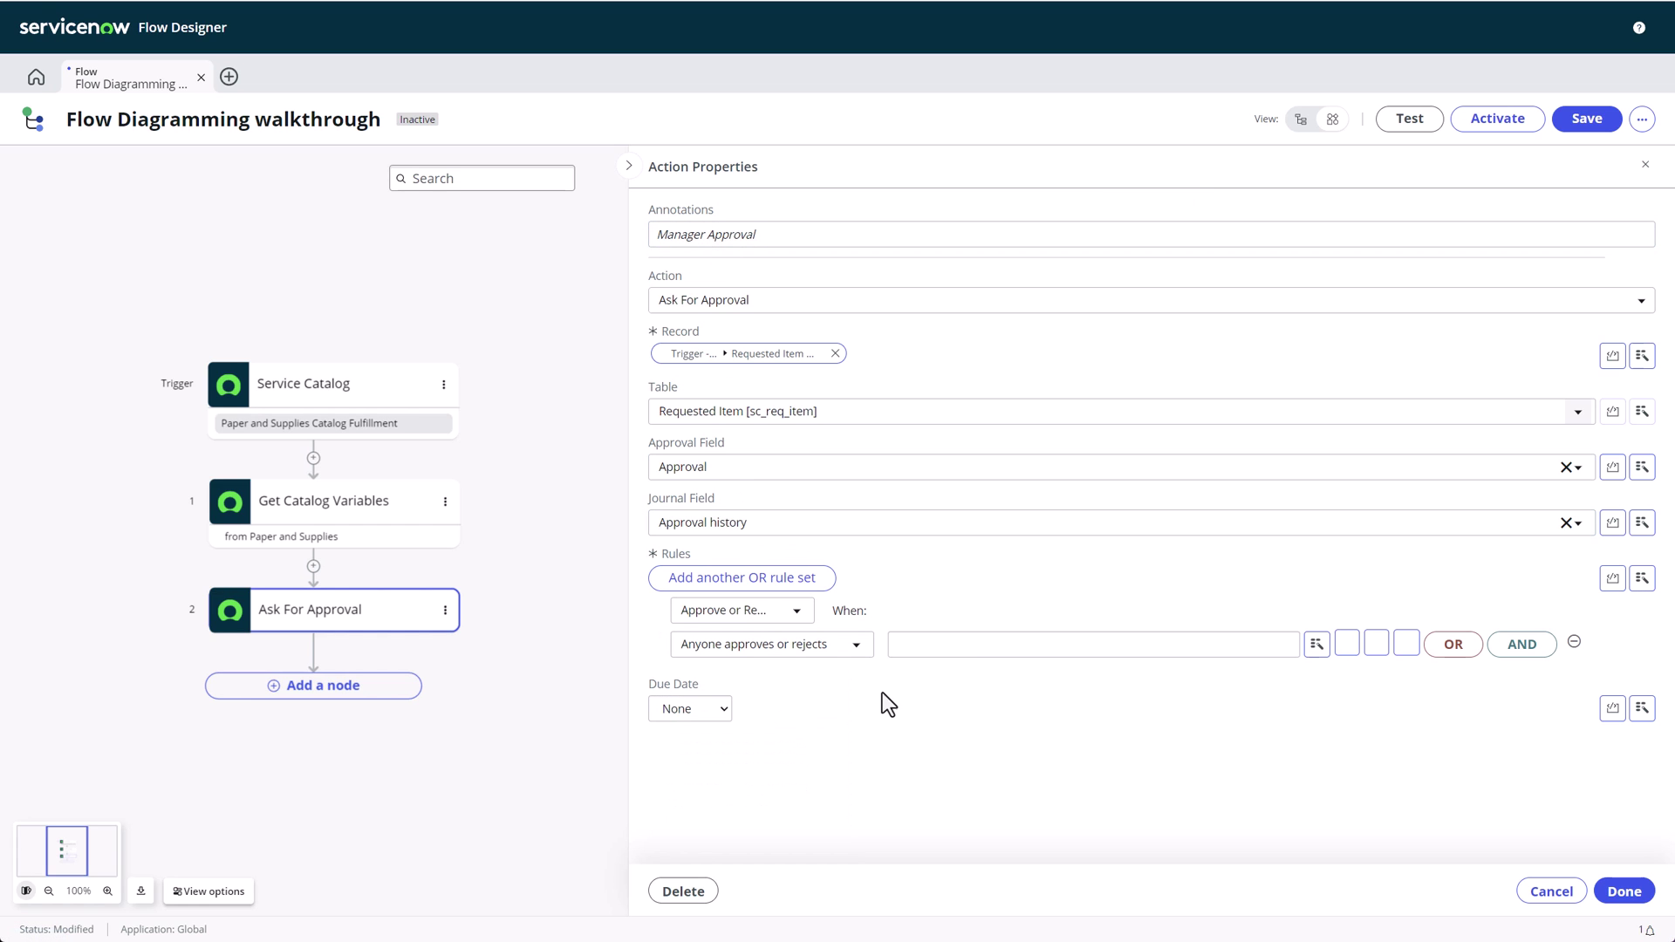
# Step: Set the rule's approver to the manager of the Requested for person on the trigger's Requested Item Record and finish the action
pyautogui.click(1316, 644)
pyautogui.click(1348, 703)
pyautogui.click(1510, 707)
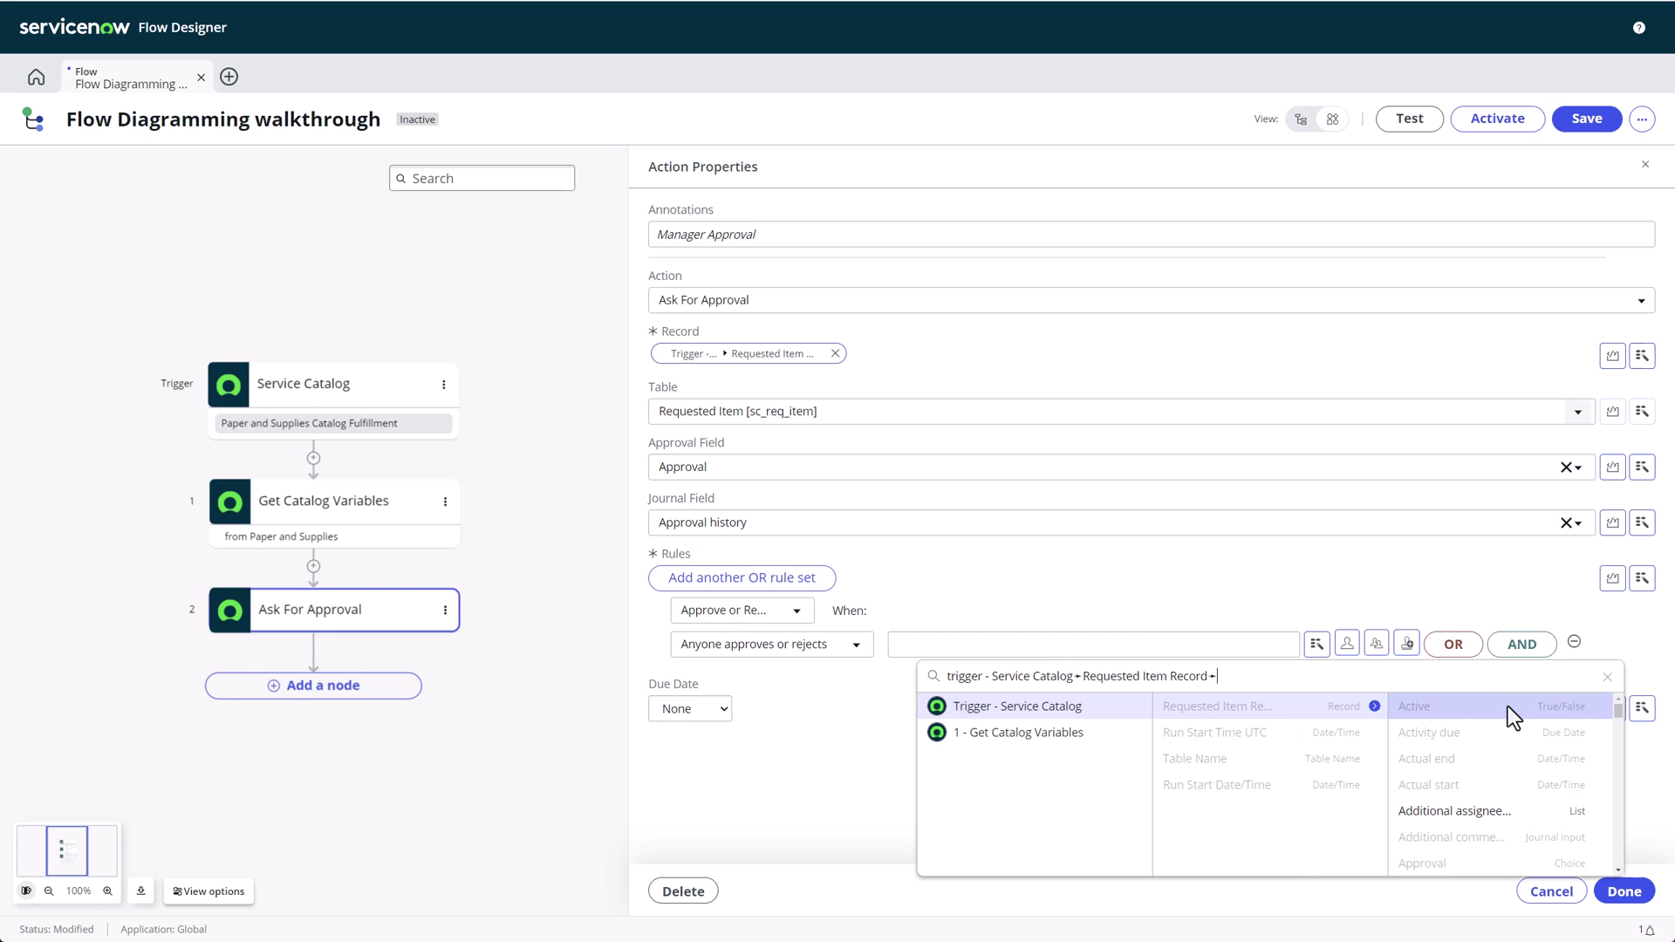
pyautogui.write('req')
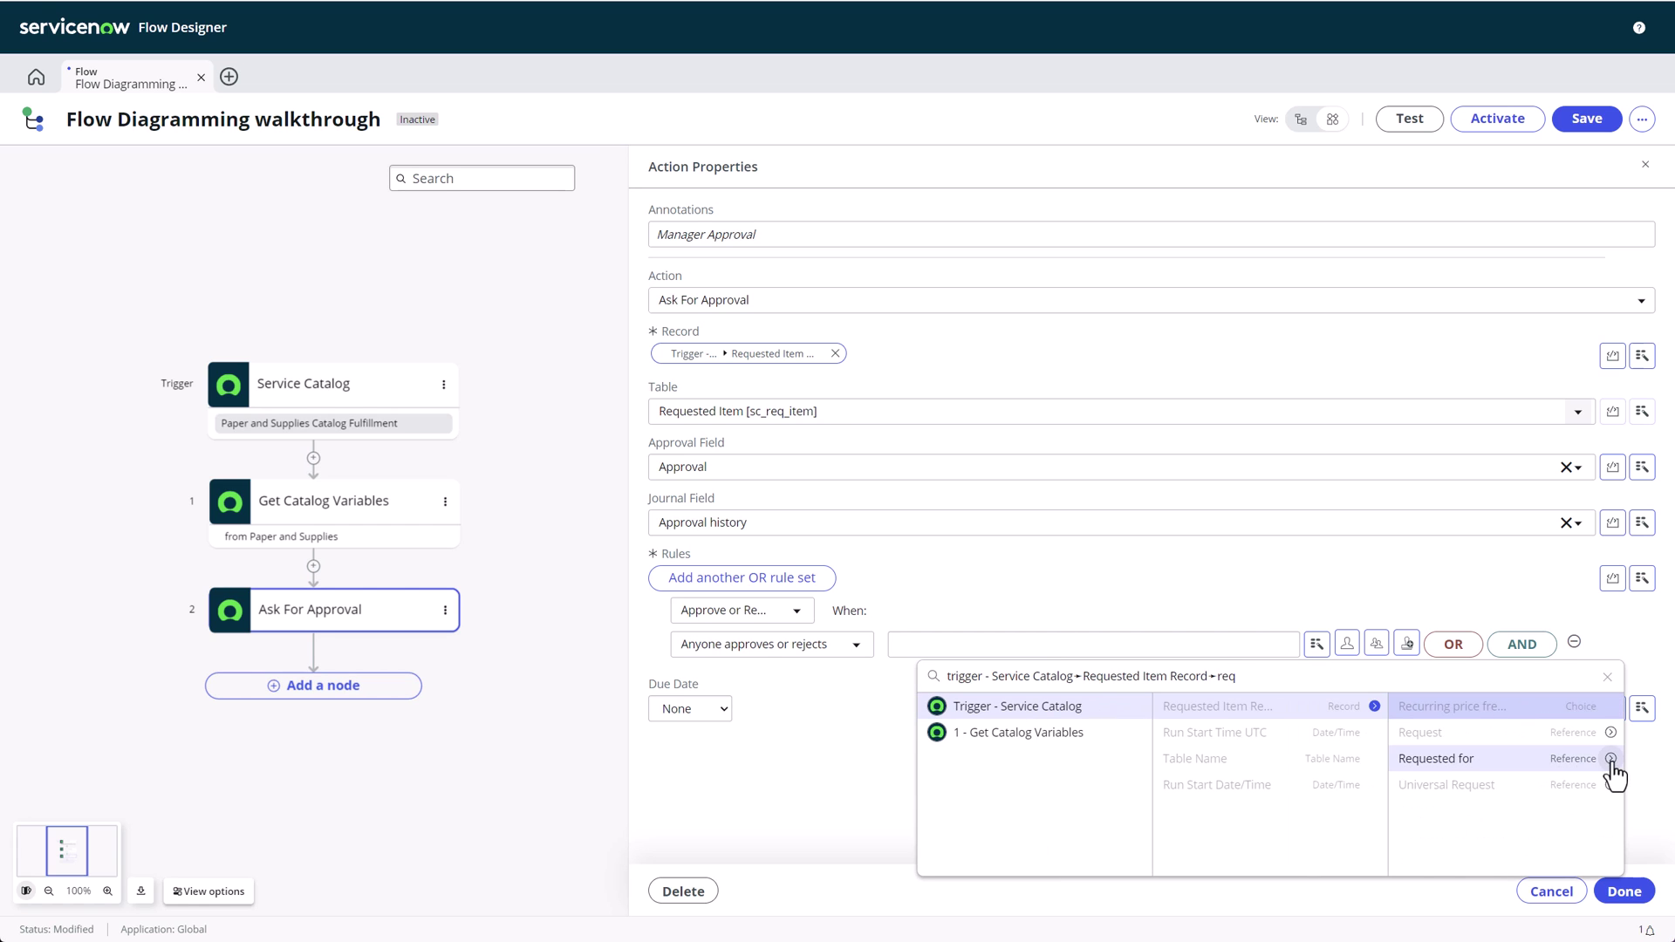
pyautogui.click(1610, 759)
pyautogui.write('manager')
pyautogui.click(1470, 723)
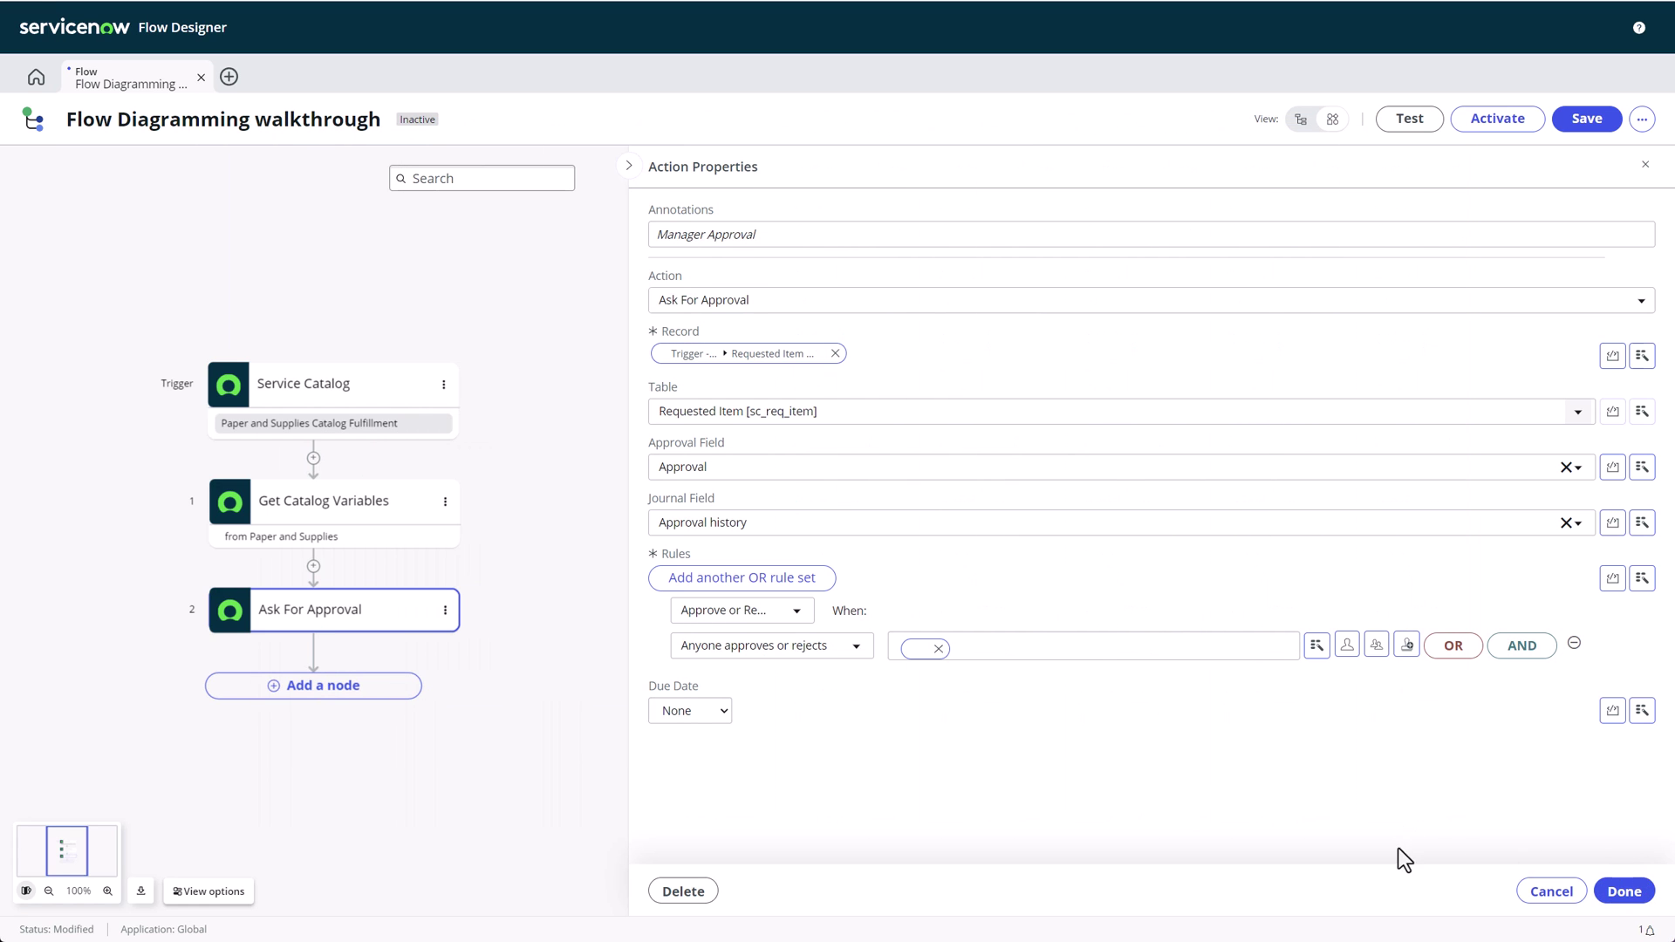
pyautogui.click(1614, 888)
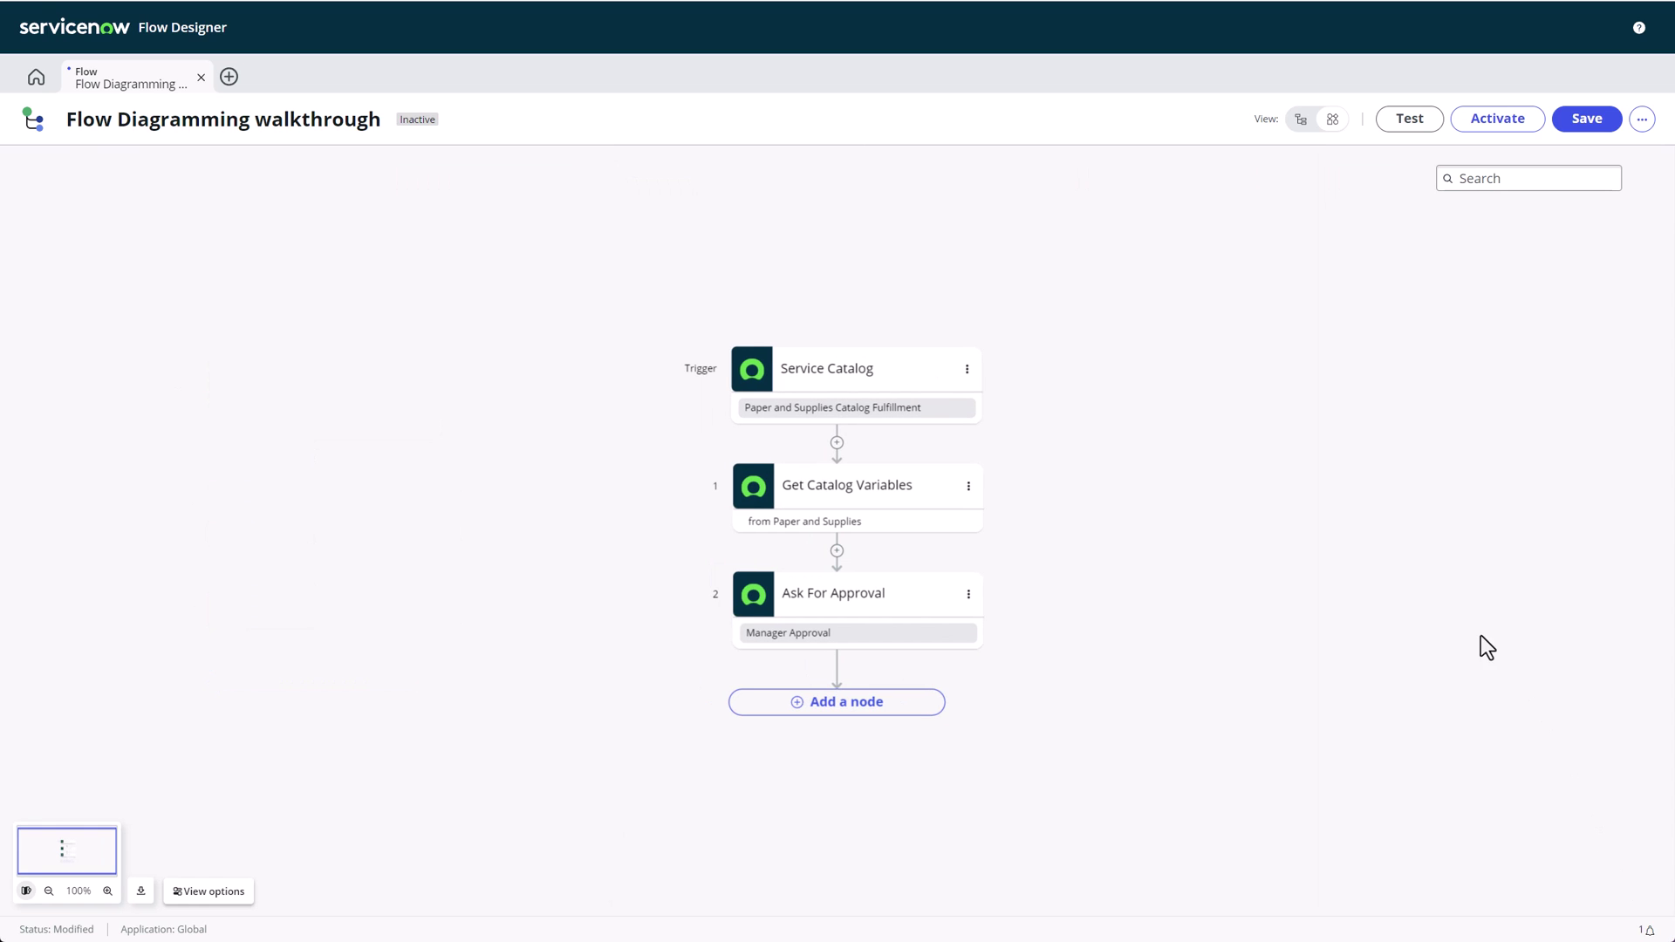
# Step: Add an If flow logic at the end of the flow, after the Ask For Approval node
pyautogui.click(839, 704)
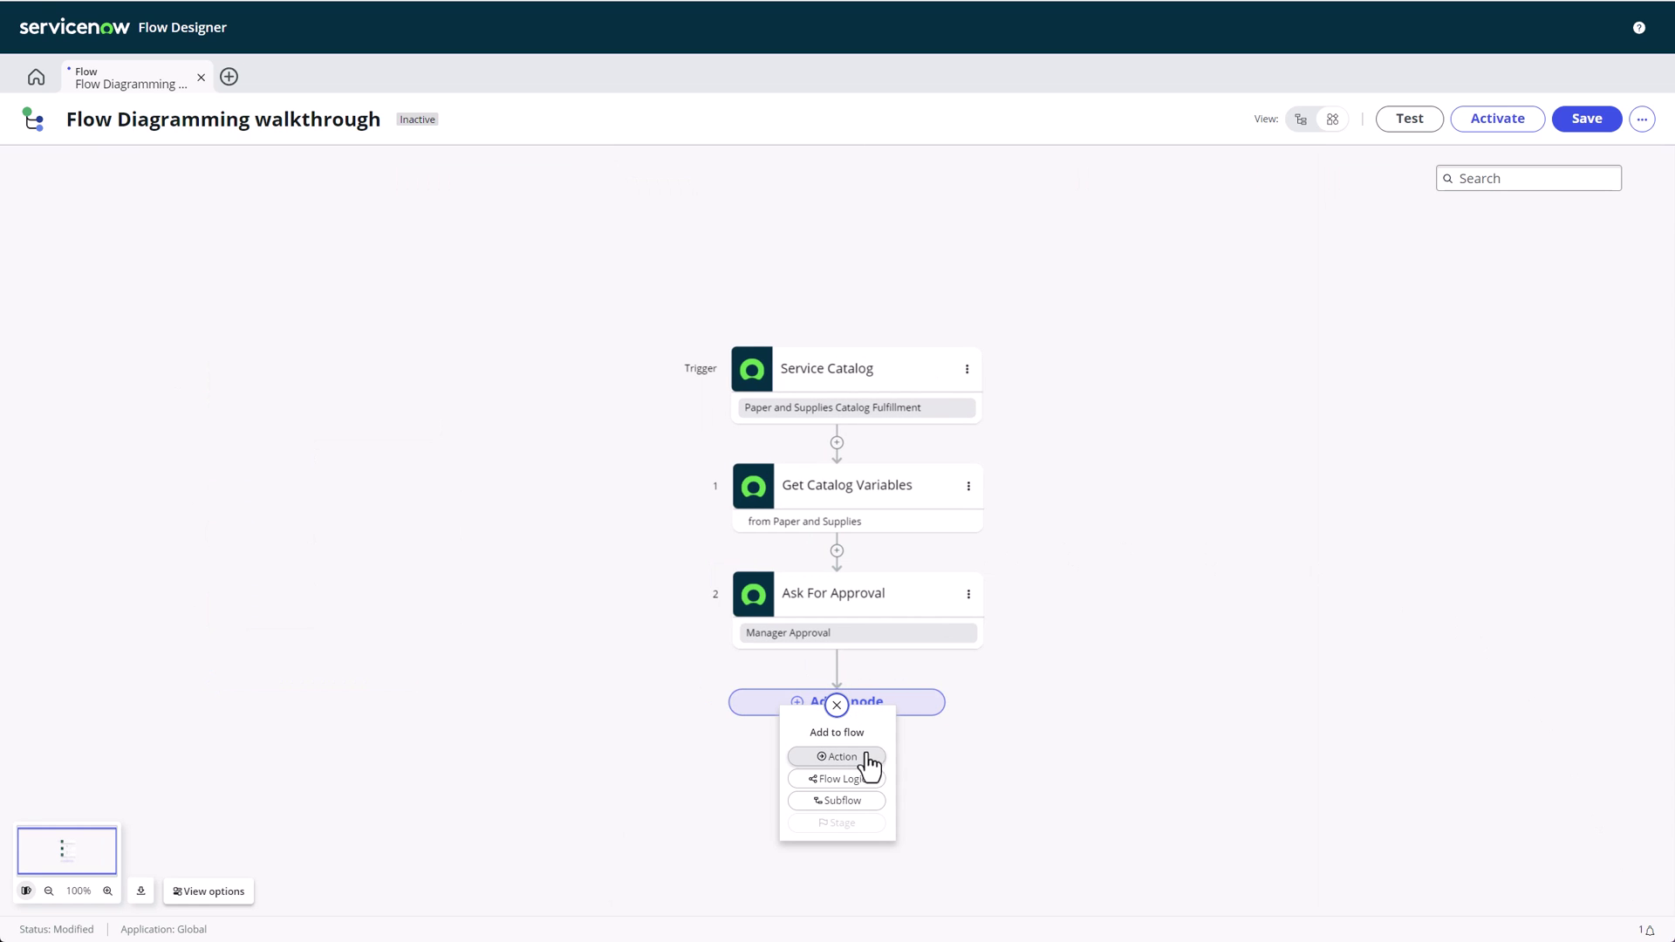
pyautogui.click(843, 780)
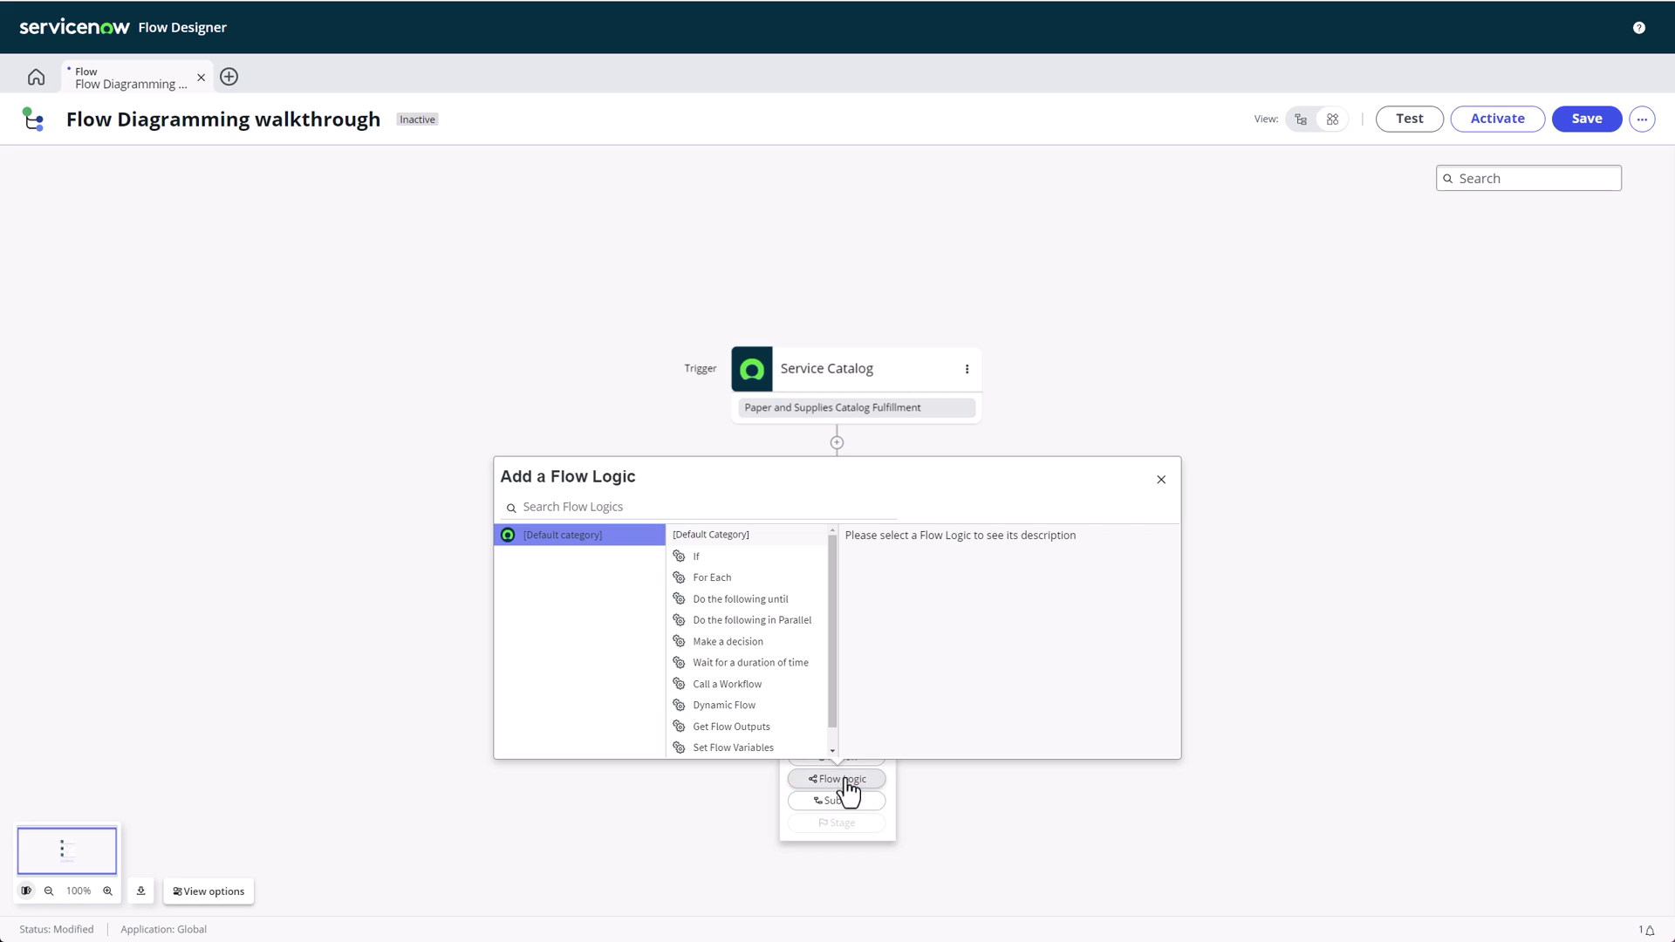
pyautogui.click(754, 558)
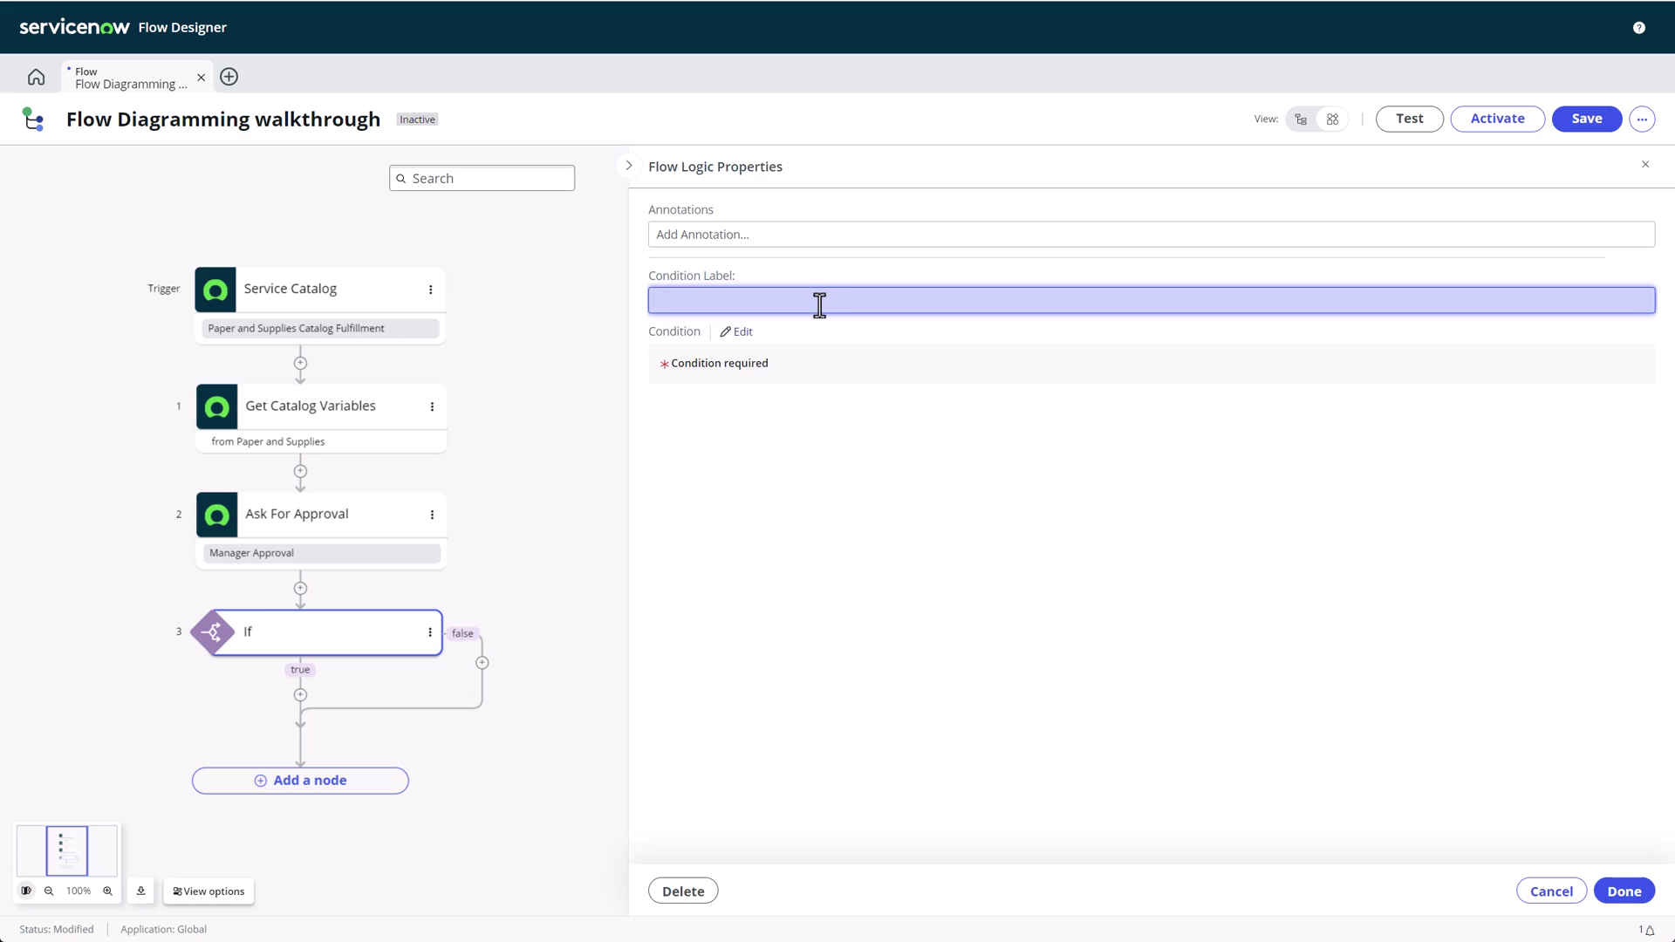
# Step: Set the If condition to the Ask For Approval action's Approval State is Approved and finish the flow logic
pyautogui.click(736, 335)
pyautogui.click(853, 380)
pyautogui.click(900, 487)
pyautogui.click(1007, 439)
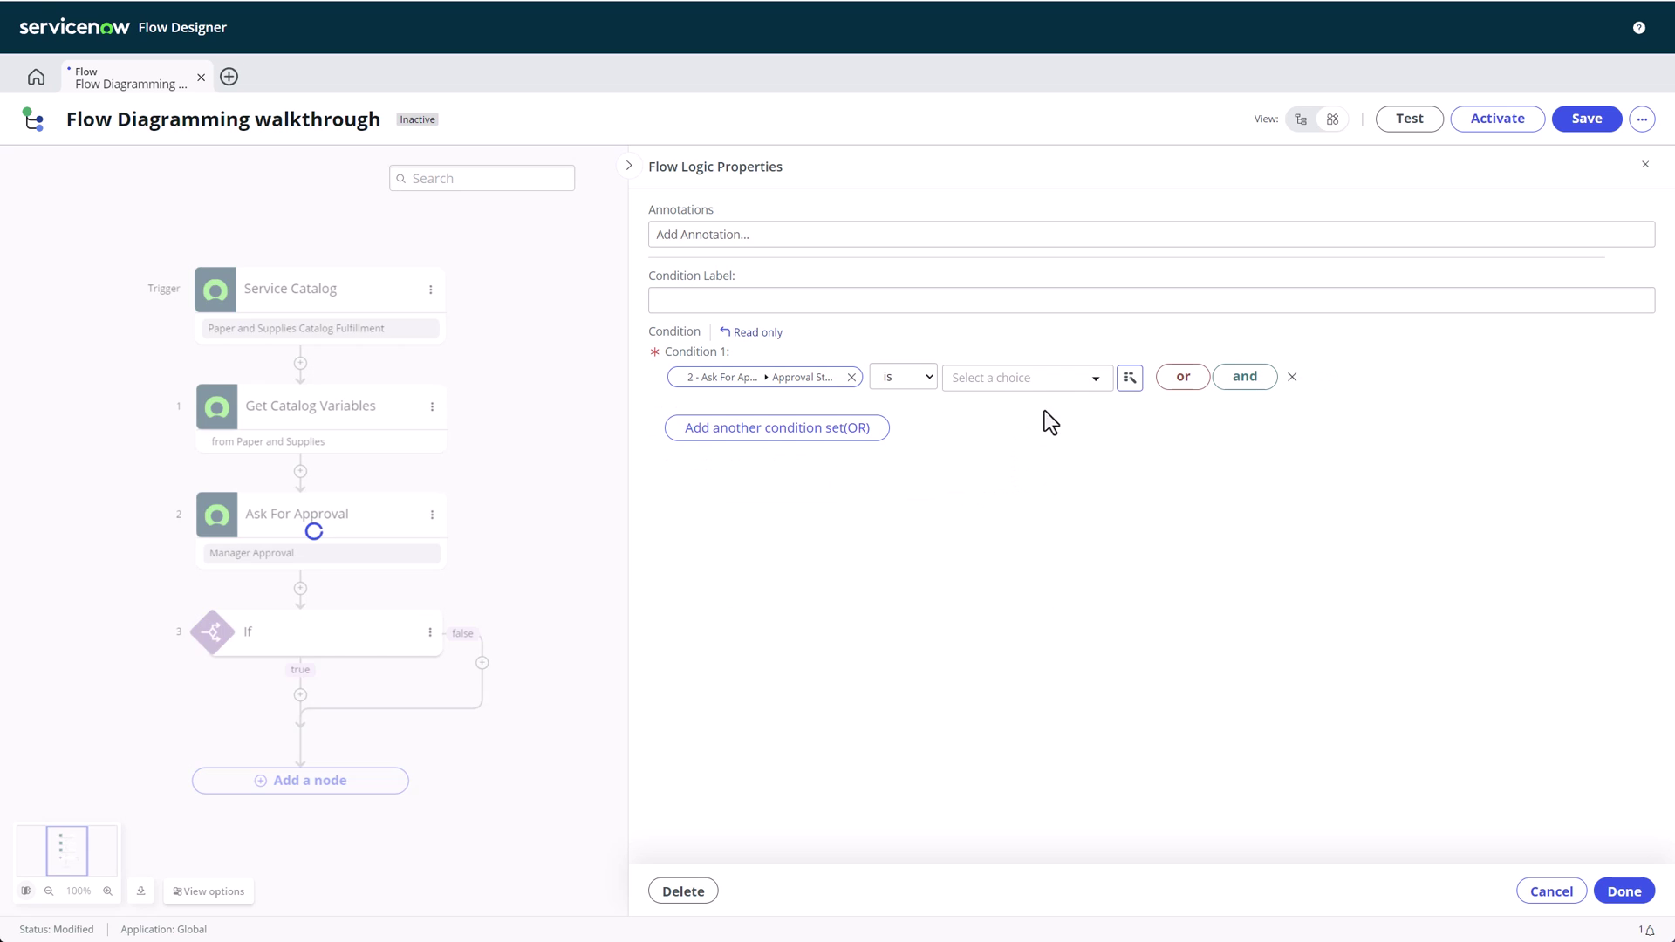
pyautogui.click(1077, 380)
pyautogui.click(1016, 483)
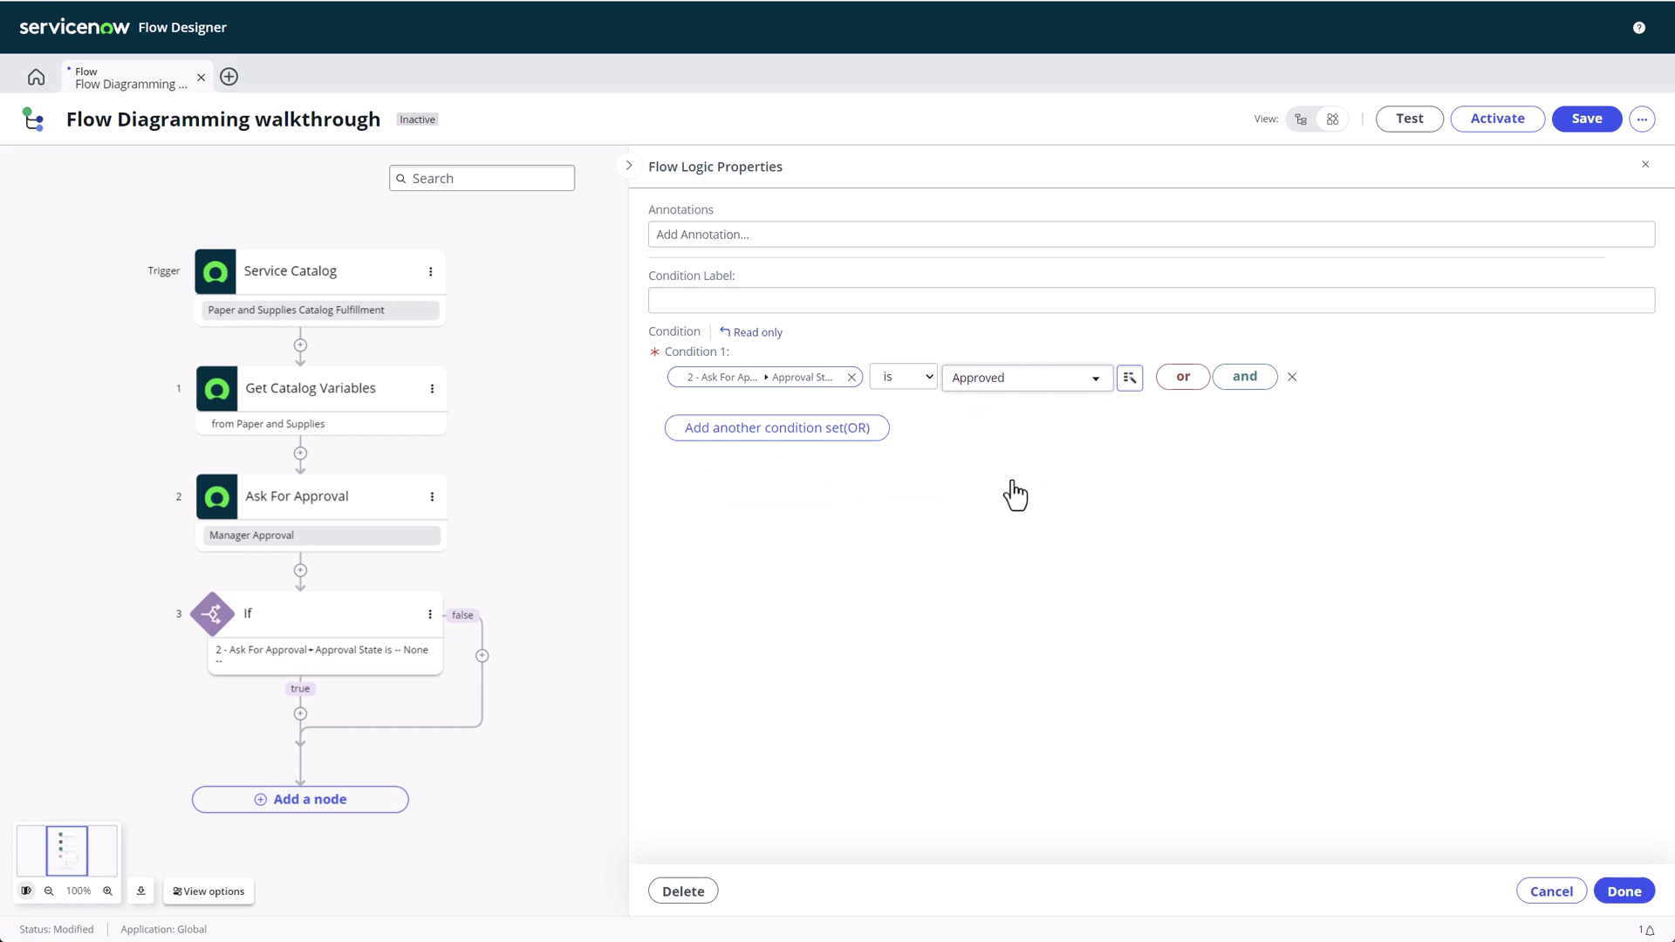
pyautogui.click(1625, 891)
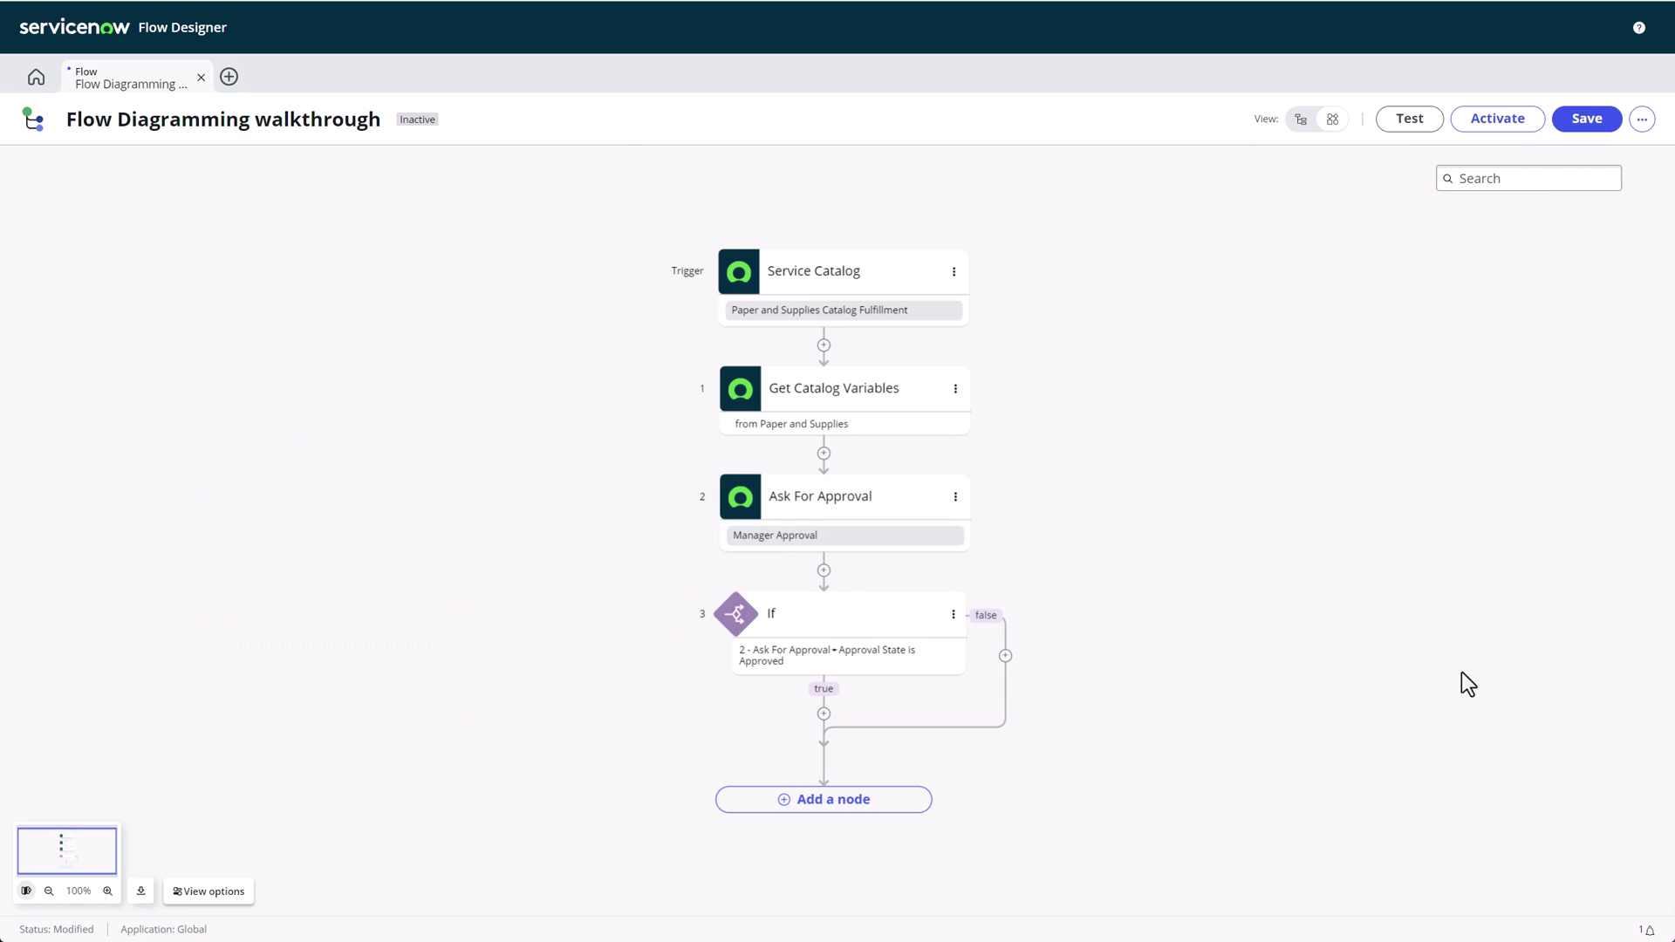
# Step: Add a Create Catalog Task action on the true branch of the If node
pyautogui.click(824, 715)
pyautogui.click(830, 769)
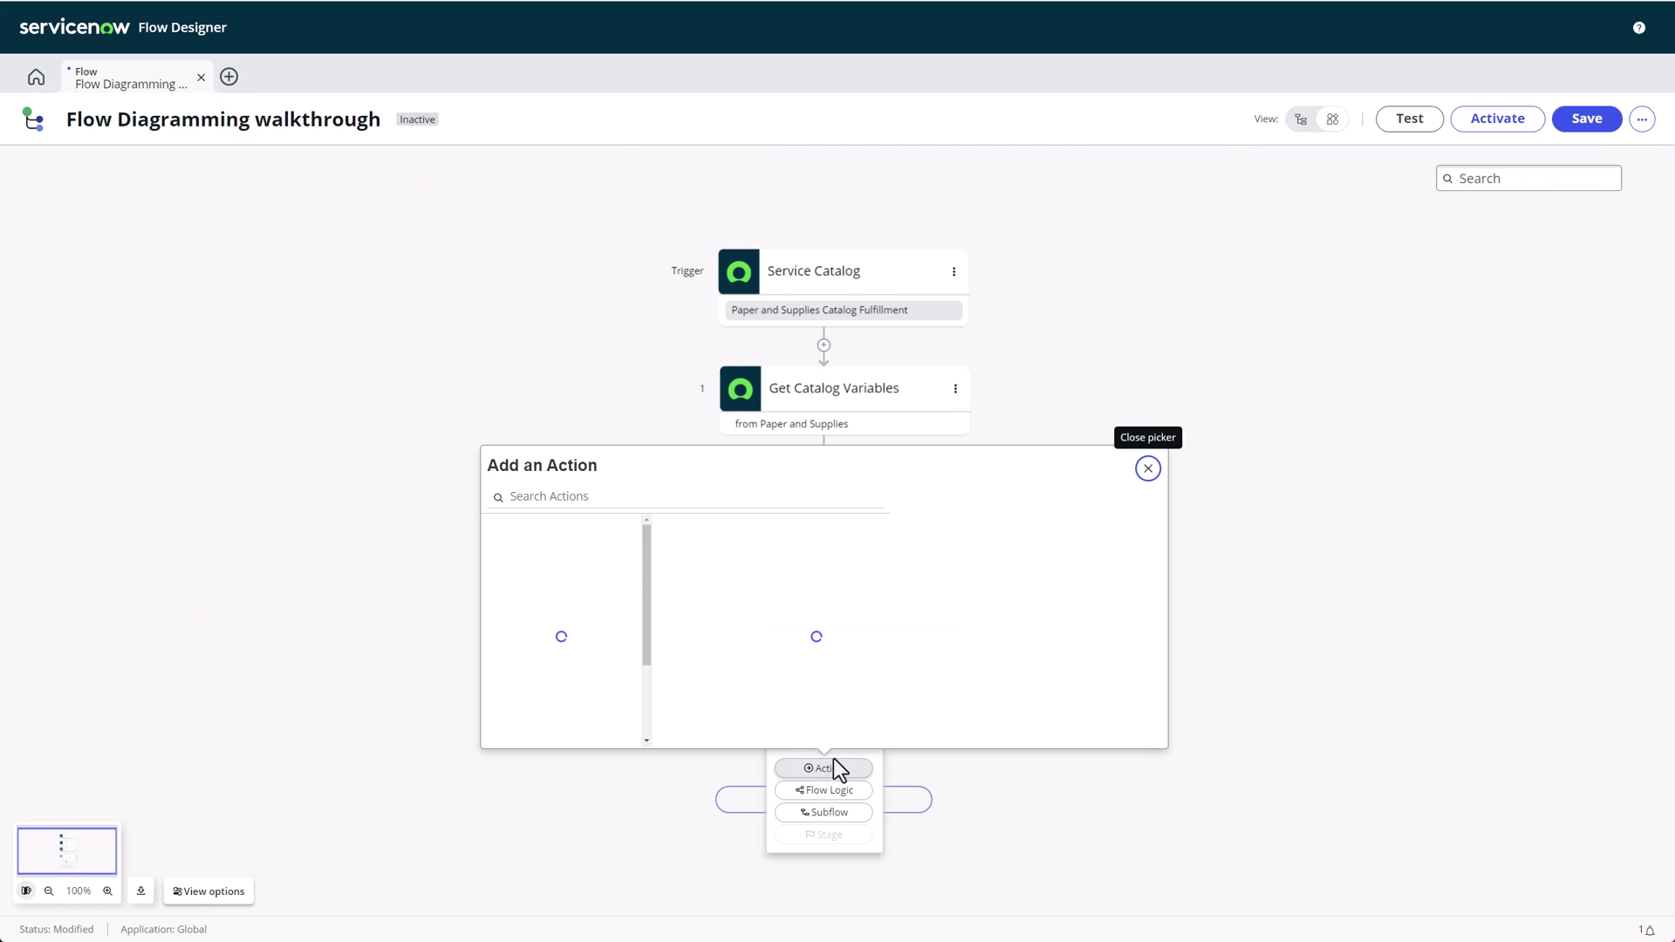
pyautogui.click(617, 494)
pyautogui.write('catalog')
pyautogui.click(750, 548)
# Step: Set the task's requested item to the trigger's Requested Item Record and its short description to "Ship order"
pyautogui.click(1629, 411)
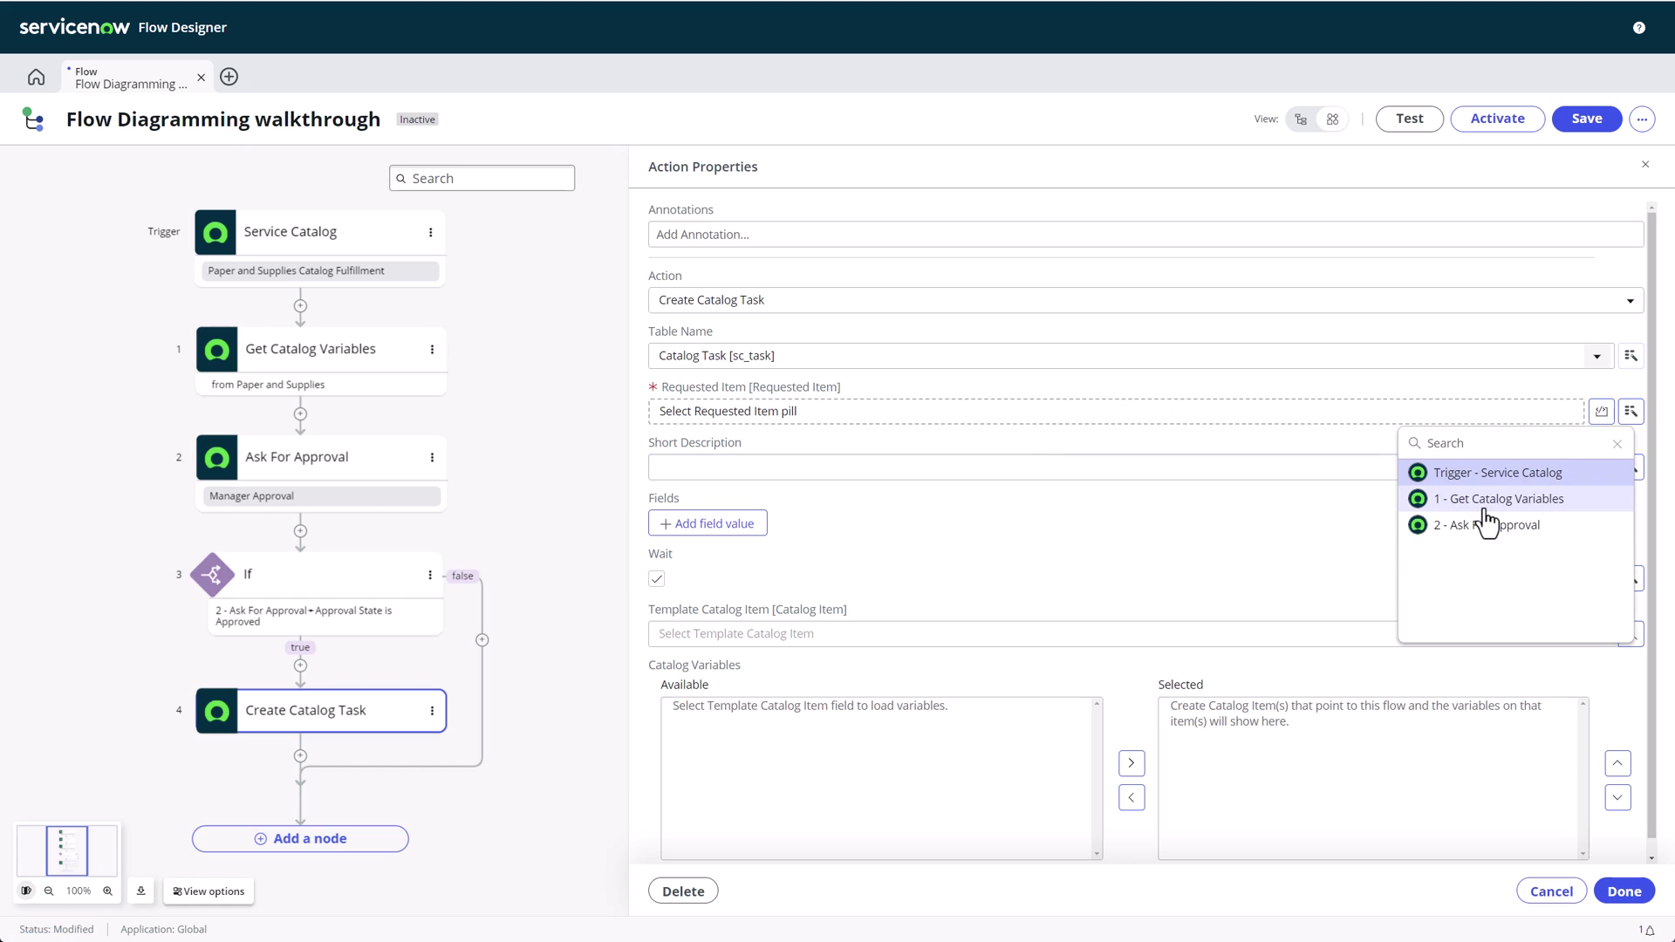
pyautogui.click(1489, 474)
pyautogui.click(1256, 474)
pyautogui.click(713, 464)
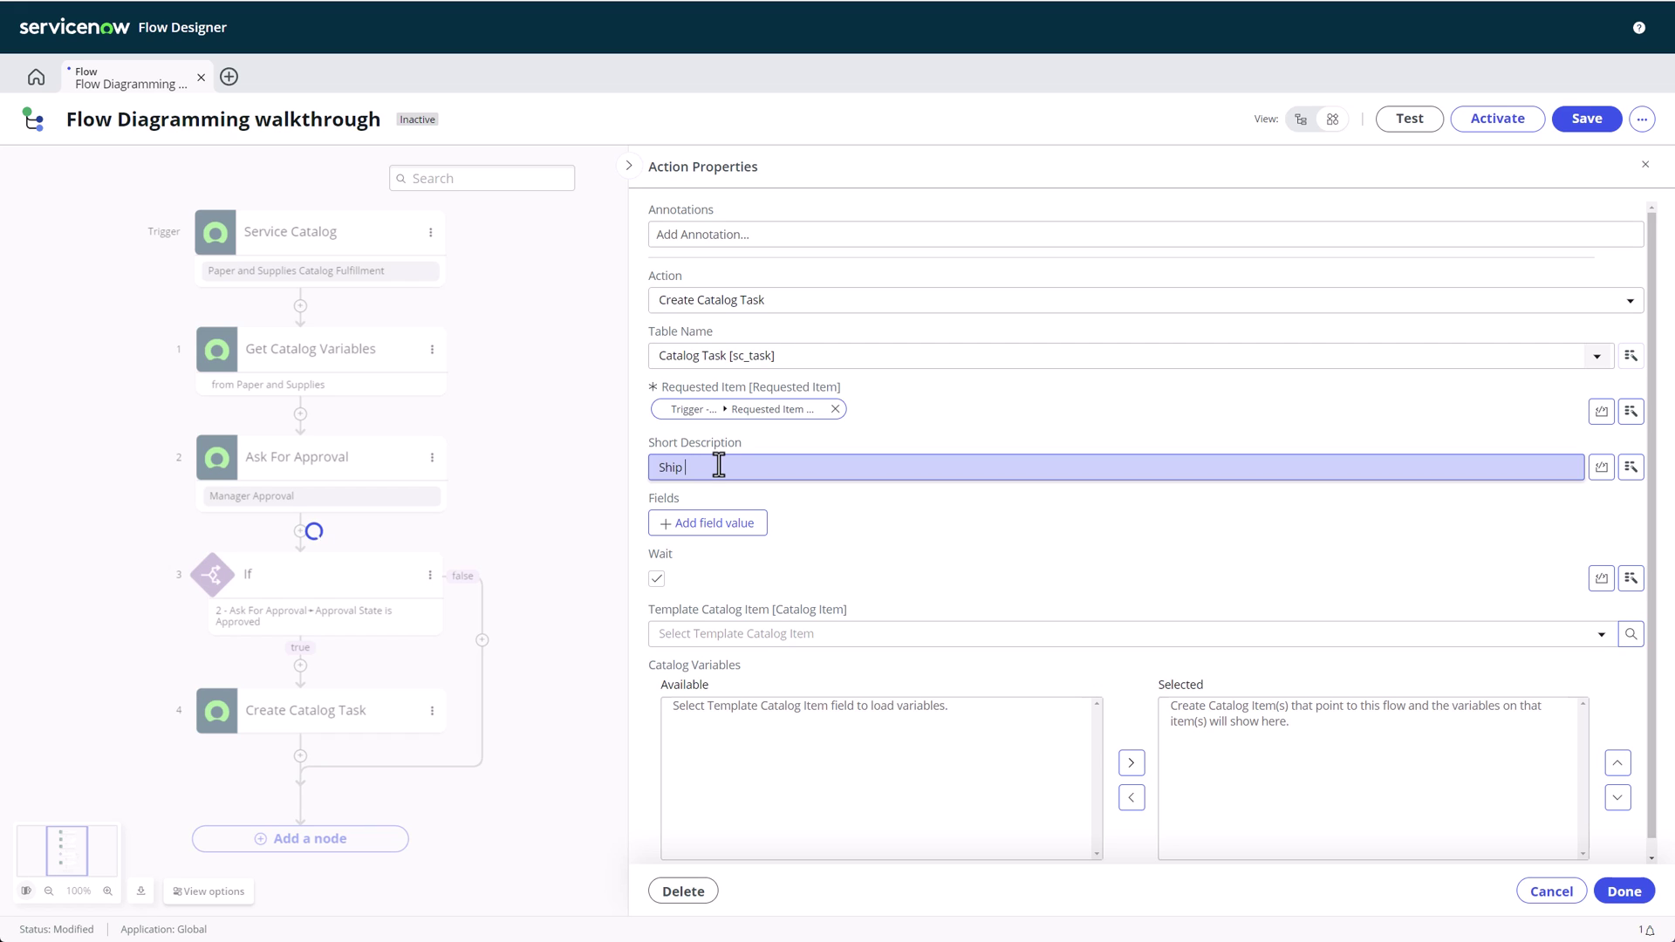
pyautogui.write('Ship order')
# Step: Choose Paper and Supplies as the template catalog item and include the copier_reams, pens, screen_wipes and additional variables
pyautogui.click(759, 635)
pyautogui.write('paper')
pyautogui.click(747, 699)
pyautogui.moveTo(820, 708); pyautogui.dragTo(1082, 773)
pyautogui.click(1132, 762)
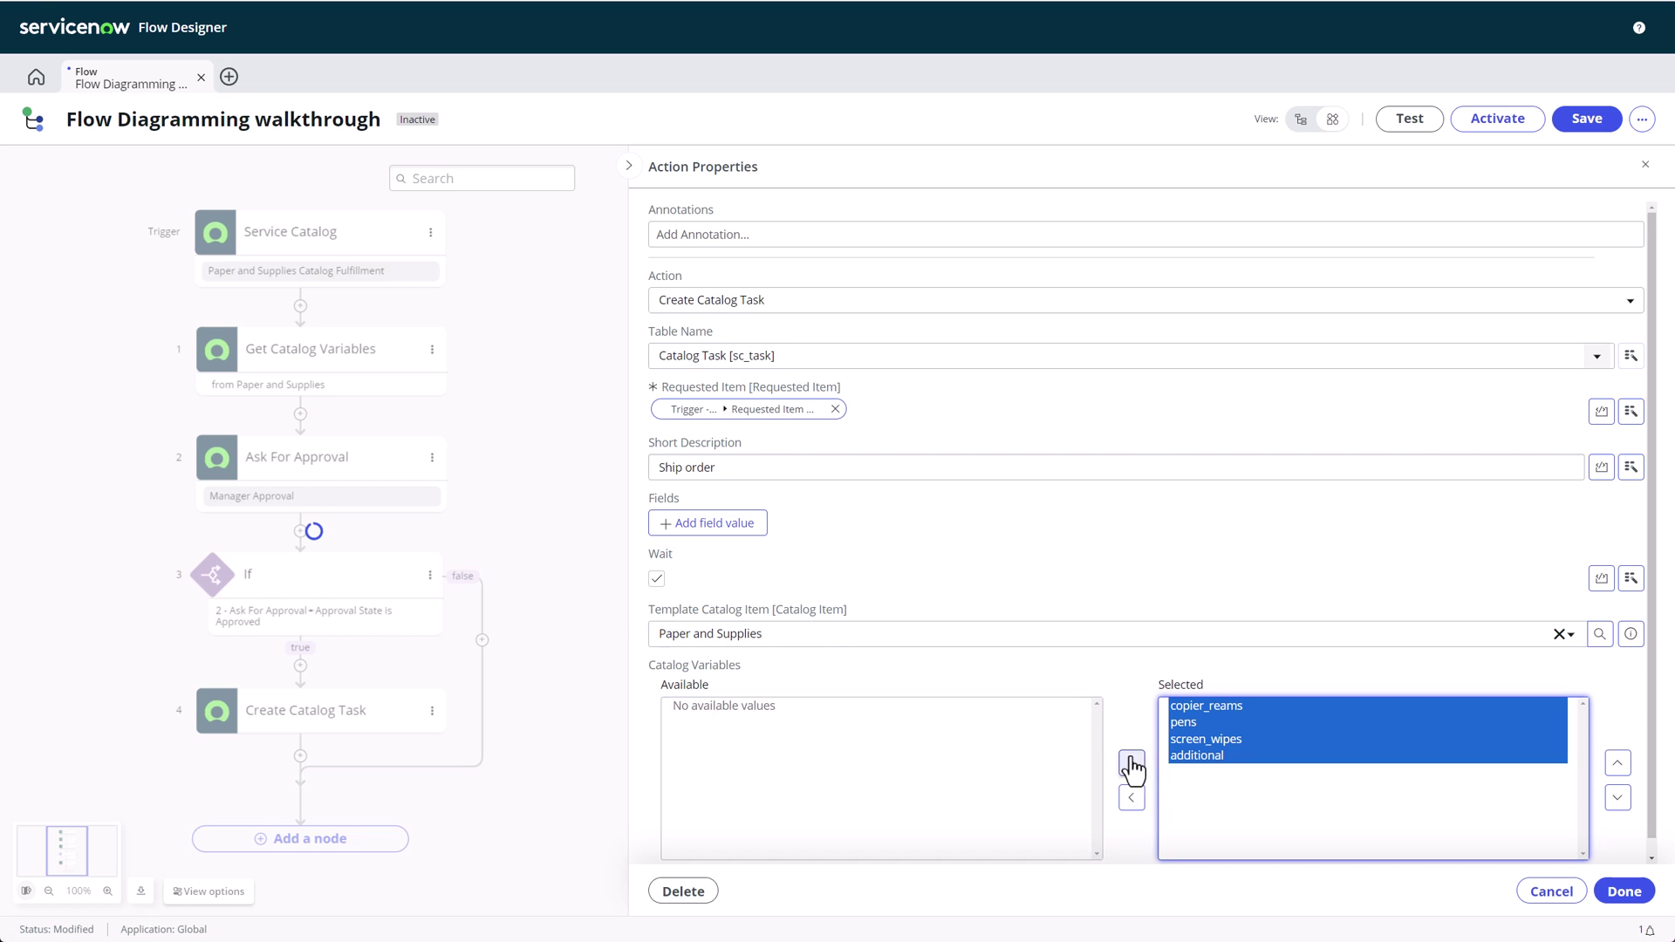
# Step: Add an Additional comments field value "User is only available on weekdays" to the catalog task and finish the action
pyautogui.scroll(-1, 873, 567)
pyautogui.click(709, 522)
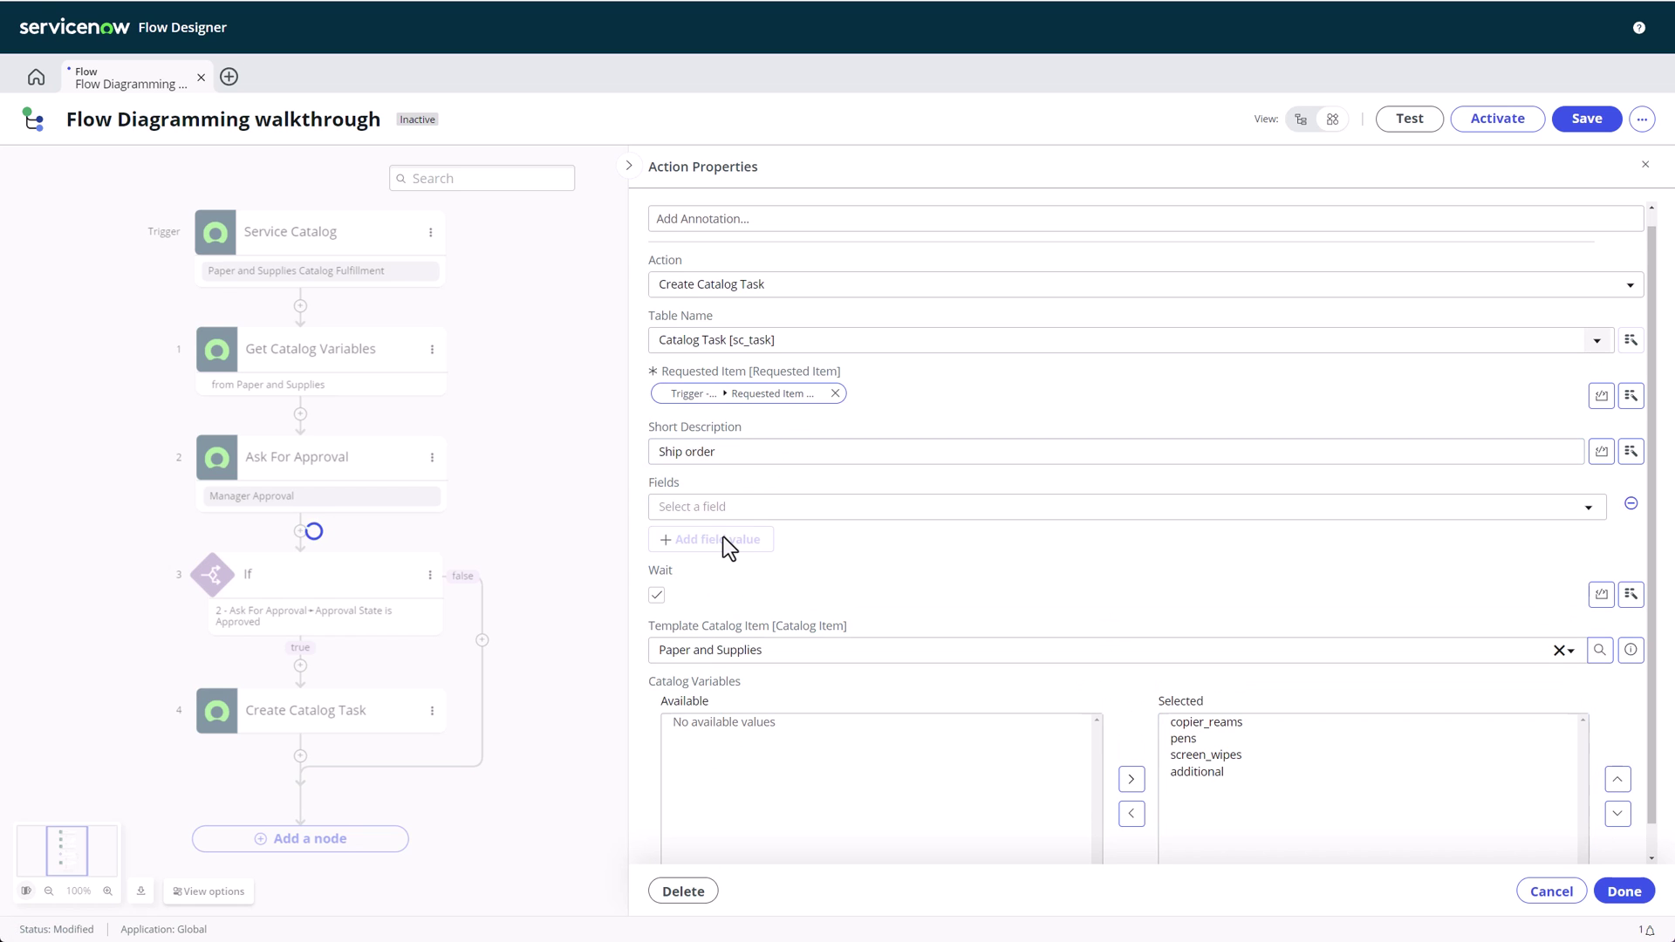
pyautogui.click(729, 515)
pyautogui.click(739, 702)
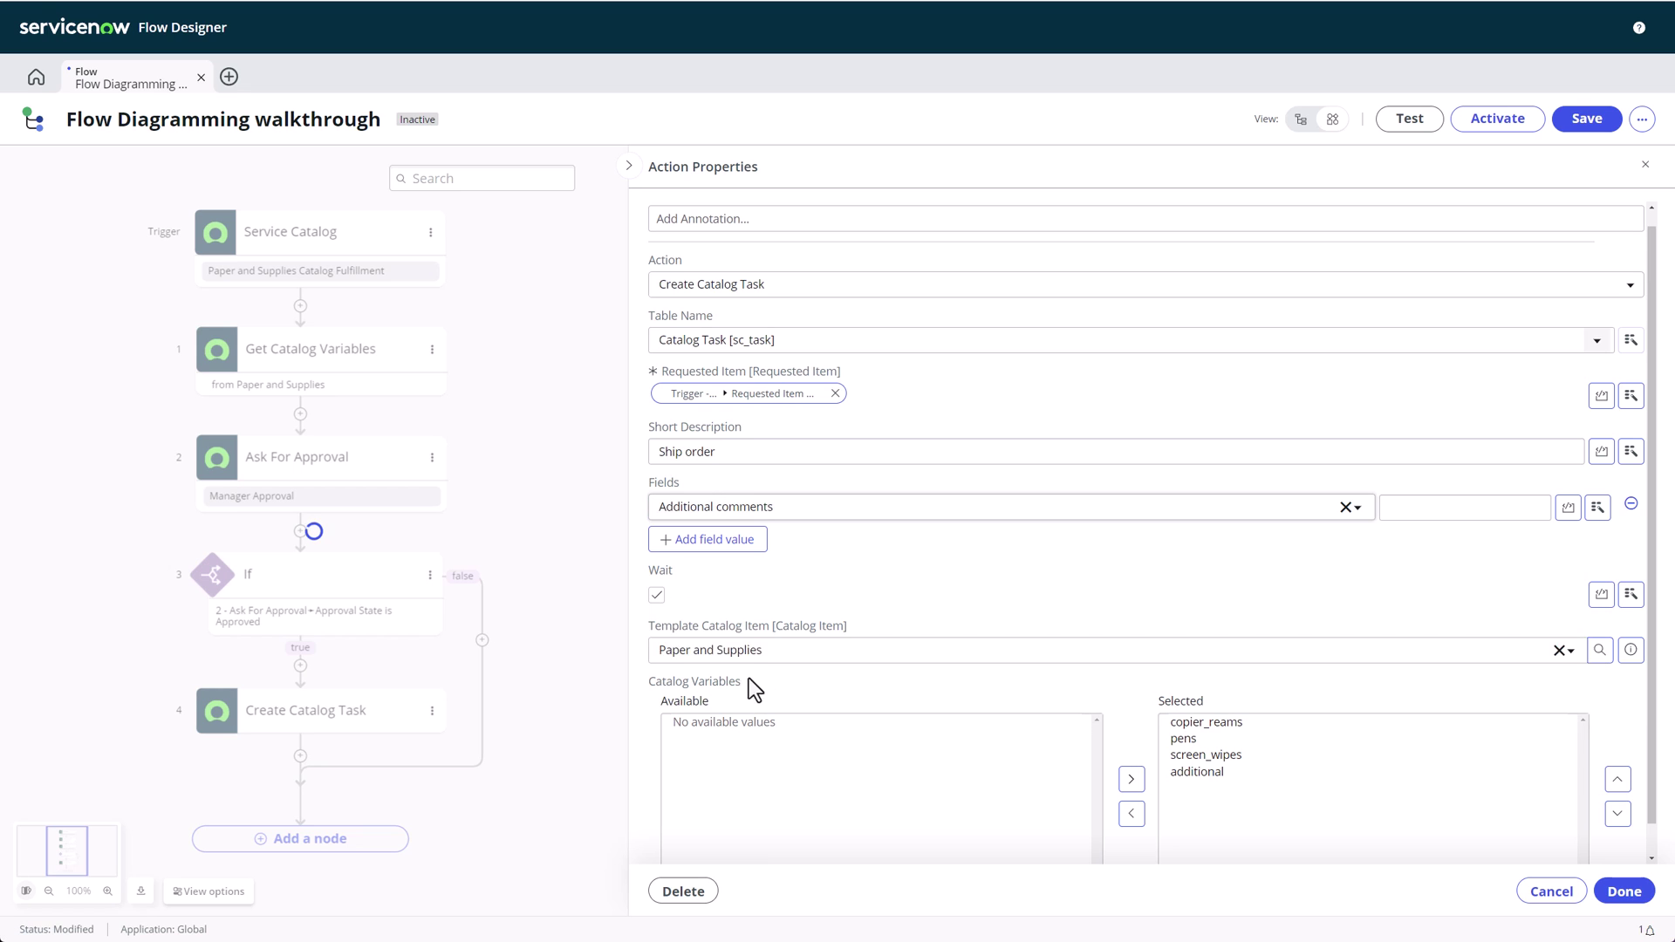
pyautogui.click(1460, 507)
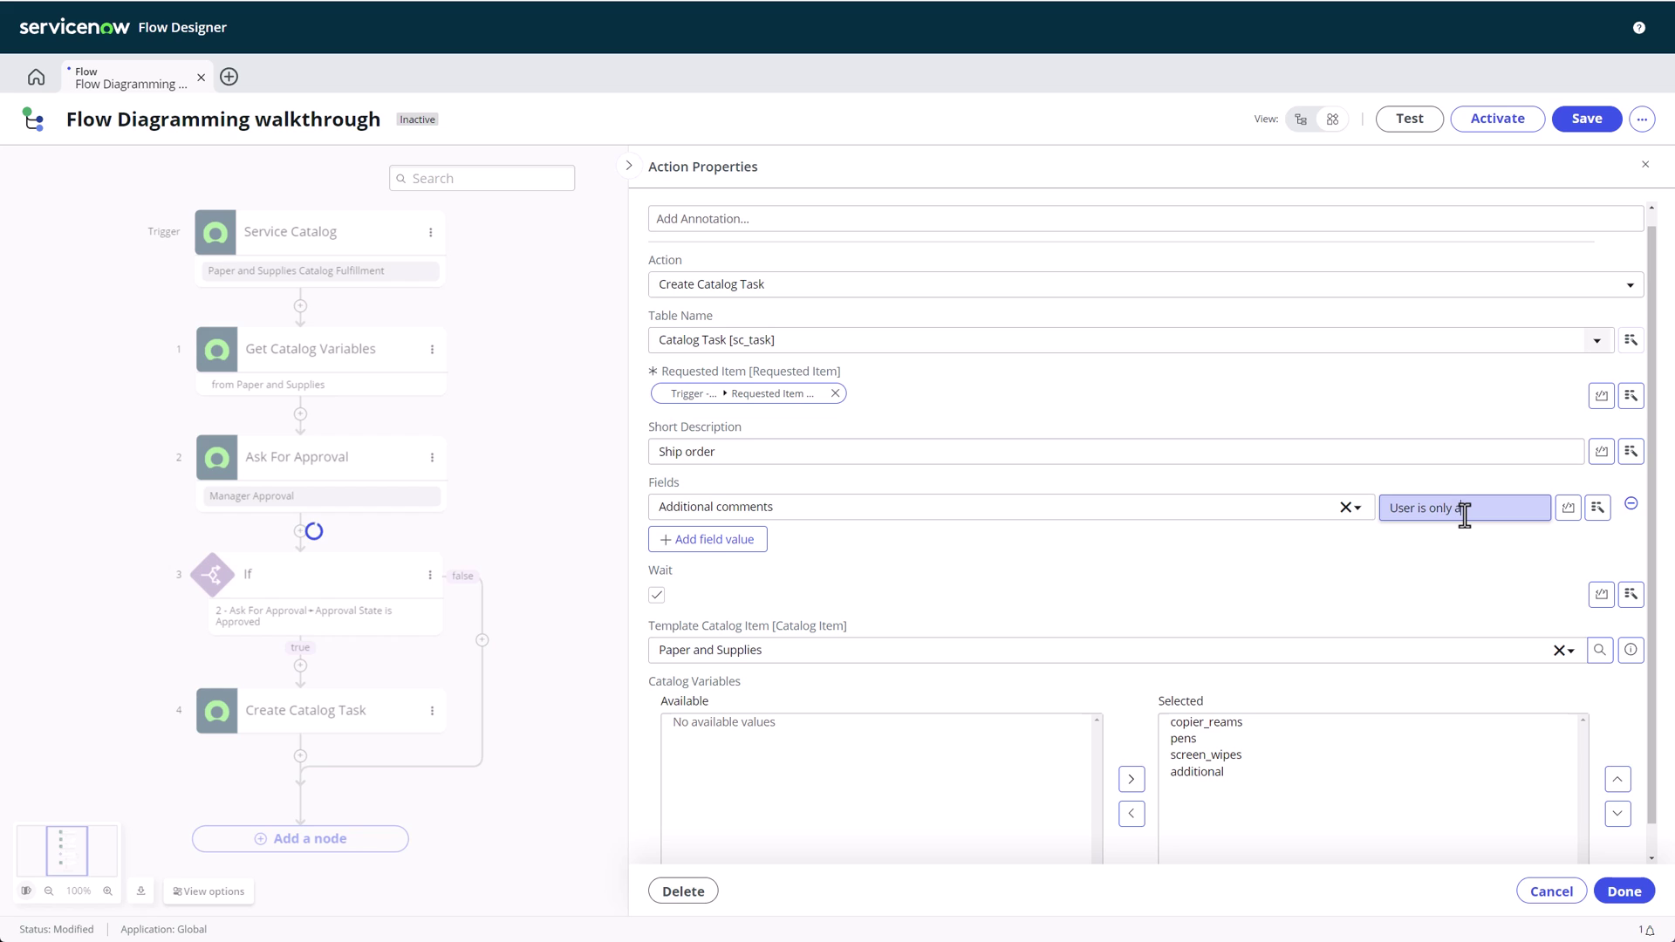
pyautogui.write('User is only available on weekdays')
pyautogui.click(1635, 887)
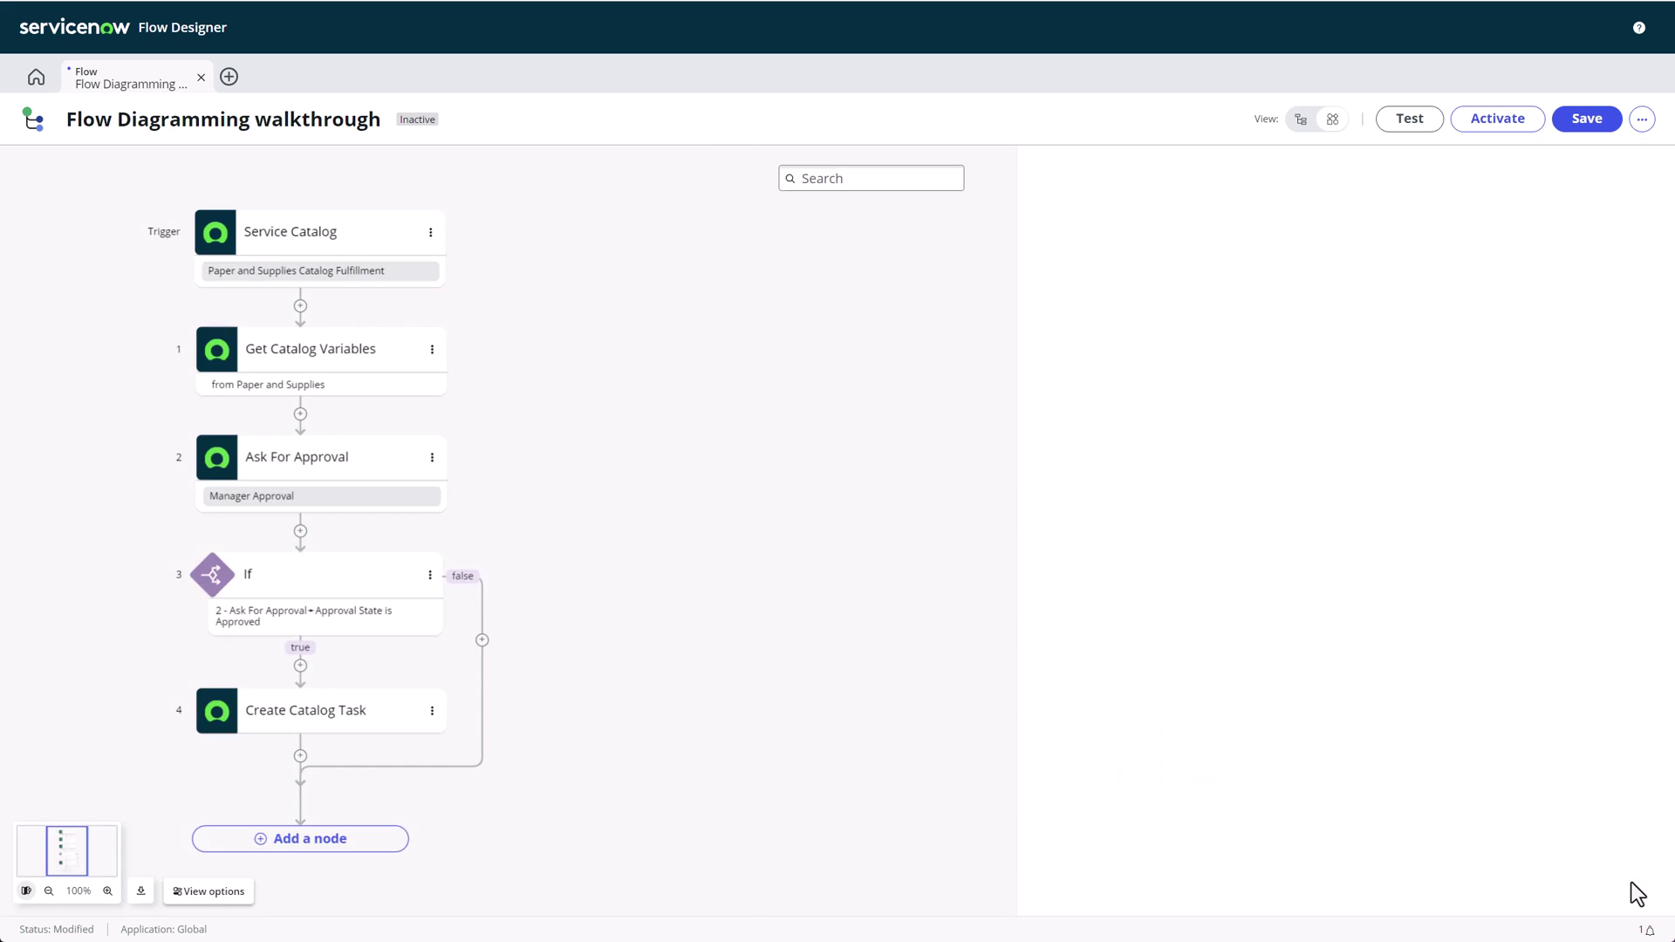
# Step: Add an Update Record action on the true branch after the Create Catalog Task node
pyautogui.click(823, 756)
pyautogui.click(829, 811)
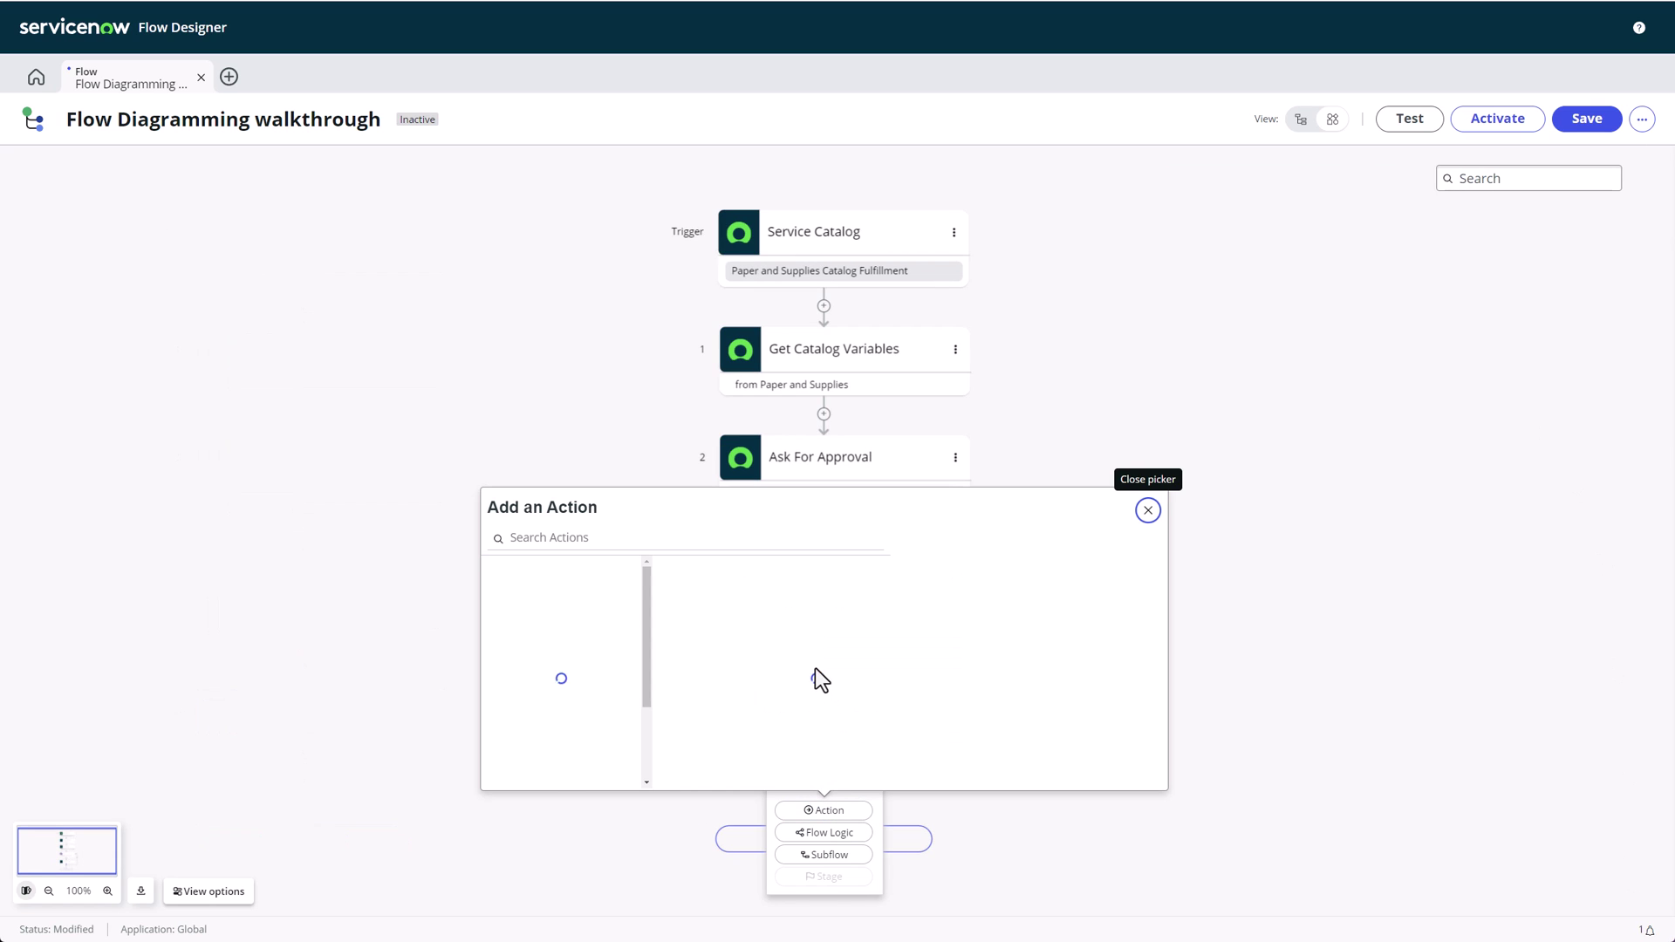
pyautogui.scroll(-5, 737, 709)
pyautogui.click(749, 628)
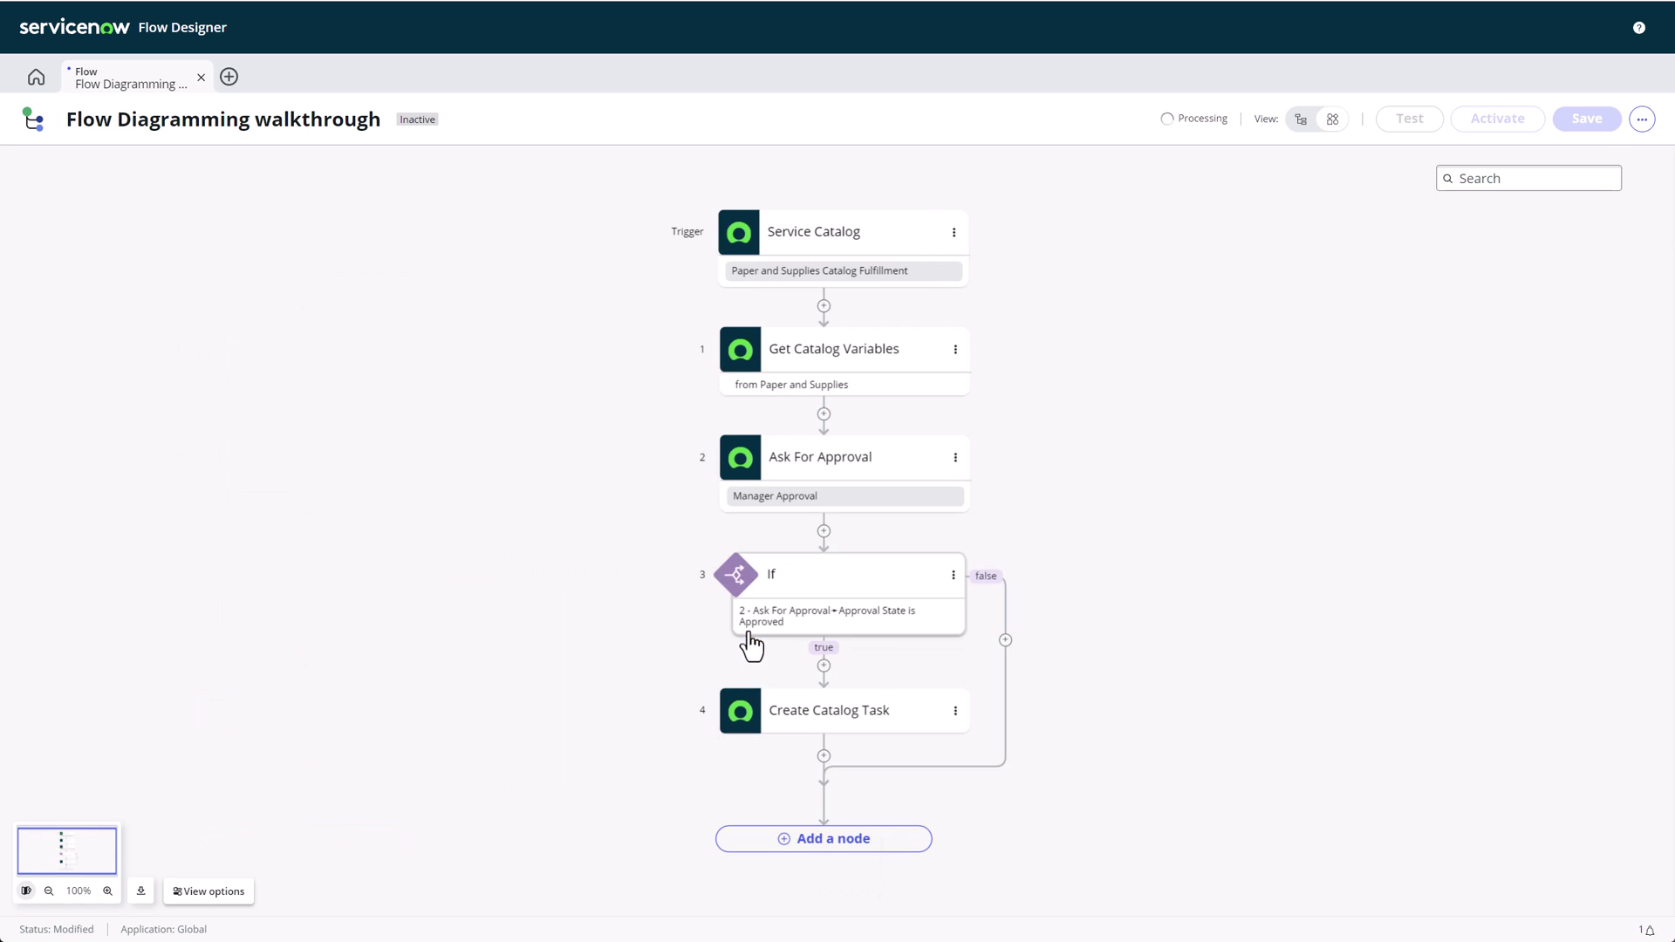
# Step: Set the update's record to the trigger's Requested Item Record and its State field to Closed Complete
pyautogui.click(1642, 355)
pyautogui.click(1544, 417)
pyautogui.click(1533, 419)
pyautogui.click(1243, 471)
pyautogui.write('sta')
pyautogui.click(1229, 610)
pyautogui.click(1465, 468)
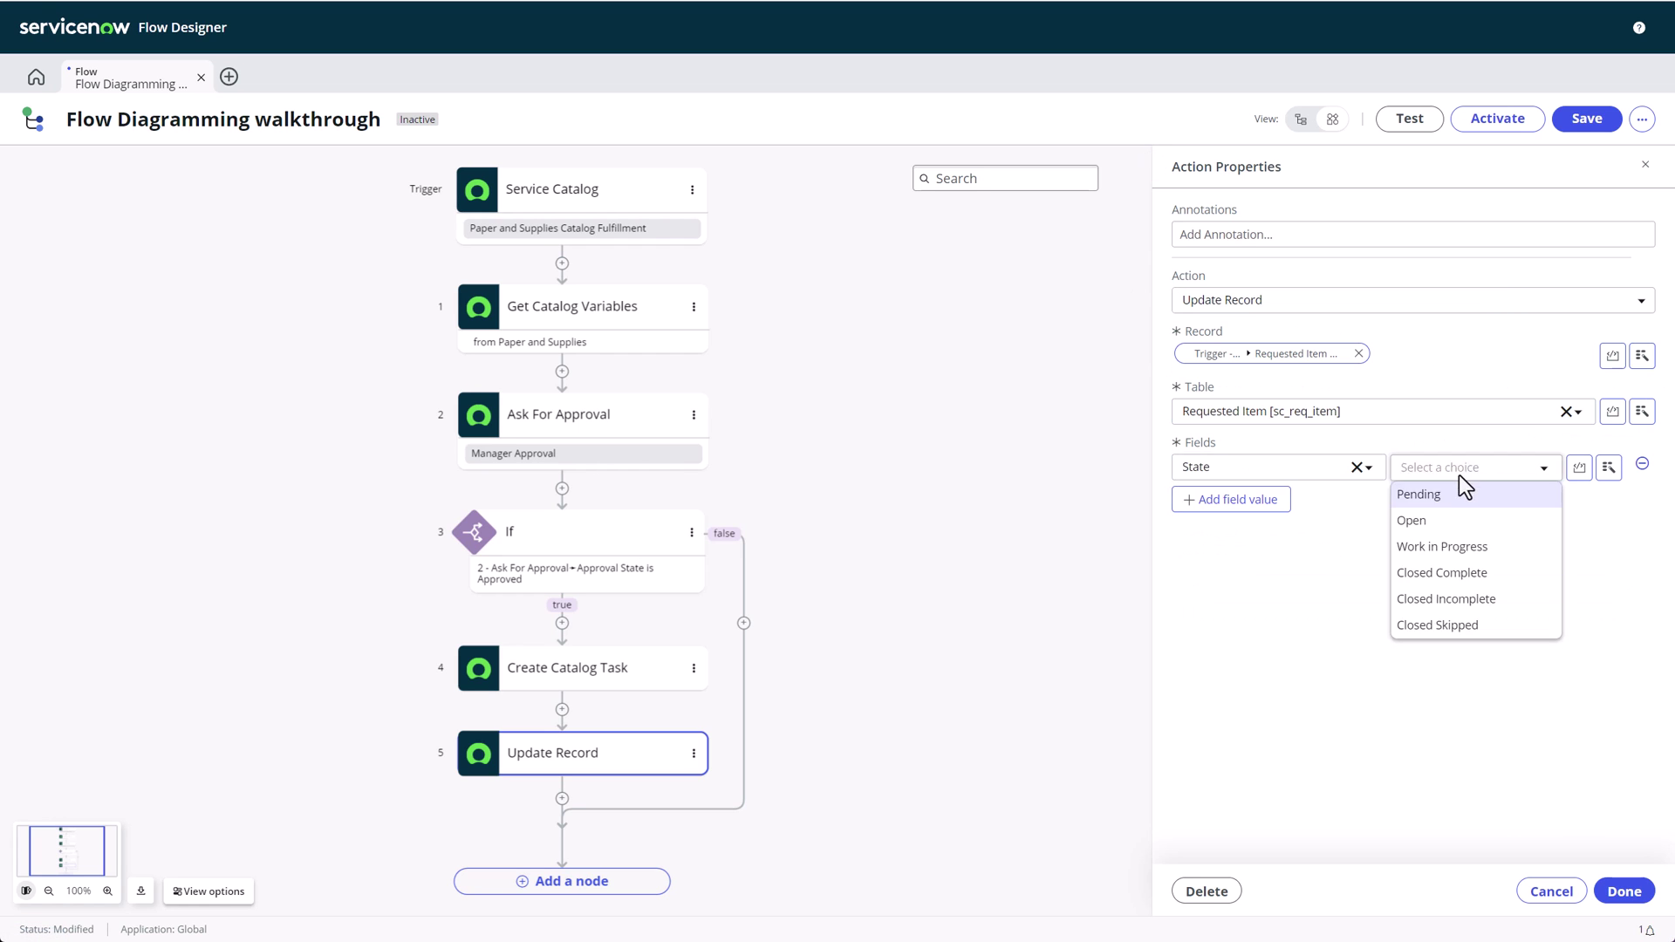
pyautogui.click(1441, 573)
# Step: Add a second field with the value "Order was shipped" to the true-branch record update and finish the action
pyautogui.click(1226, 504)
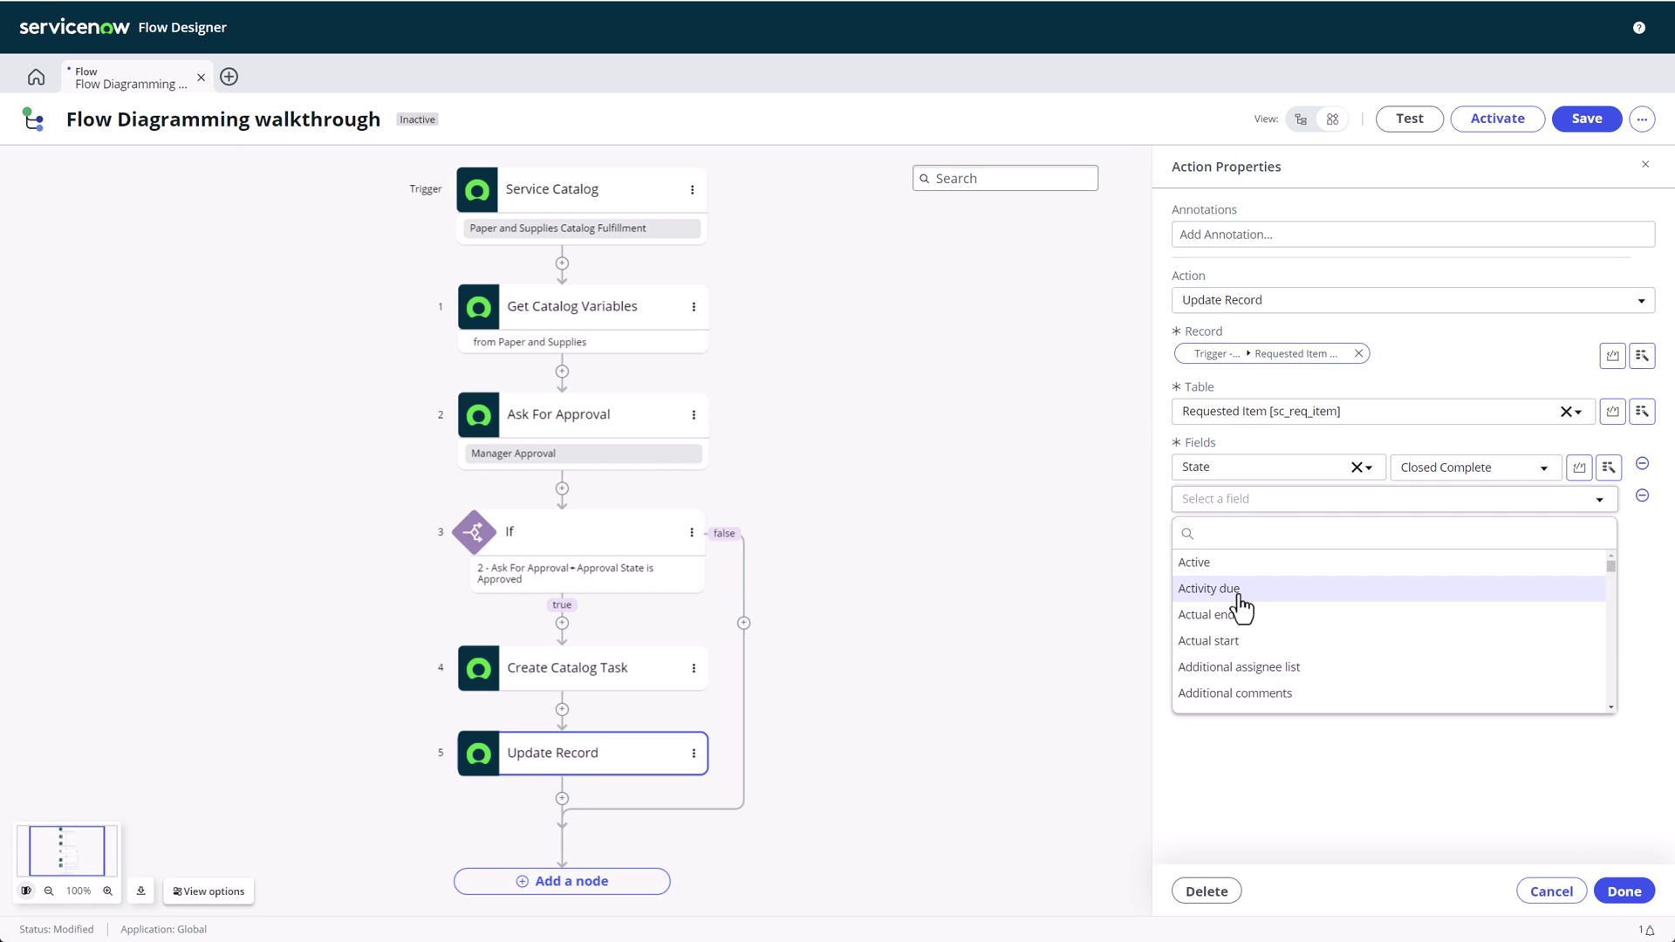
pyautogui.scroll(-2, 1245, 610)
pyautogui.click(1256, 560)
pyautogui.click(1442, 501)
pyautogui.write('Order was shipped')
pyautogui.click(1625, 891)
# Step: Add an Update Record action on the If node's false branch and annotate it "Request rejected"
pyautogui.click(1005, 624)
pyautogui.click(1007, 677)
pyautogui.scroll(-8, 514, 698)
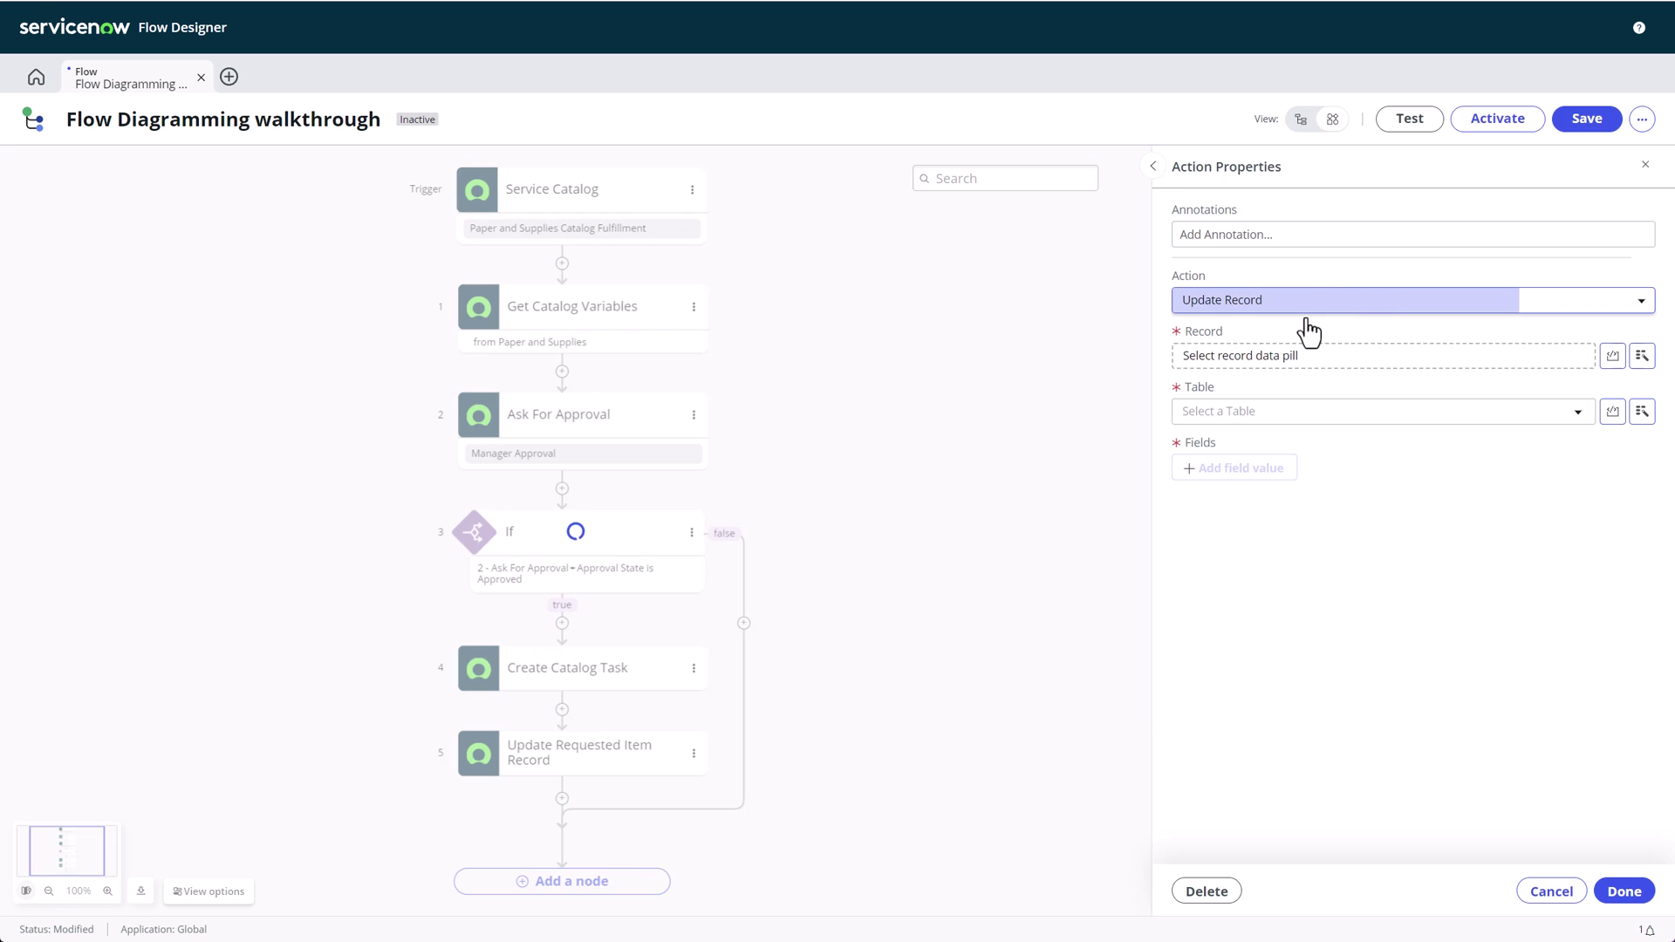
pyautogui.click(1271, 233)
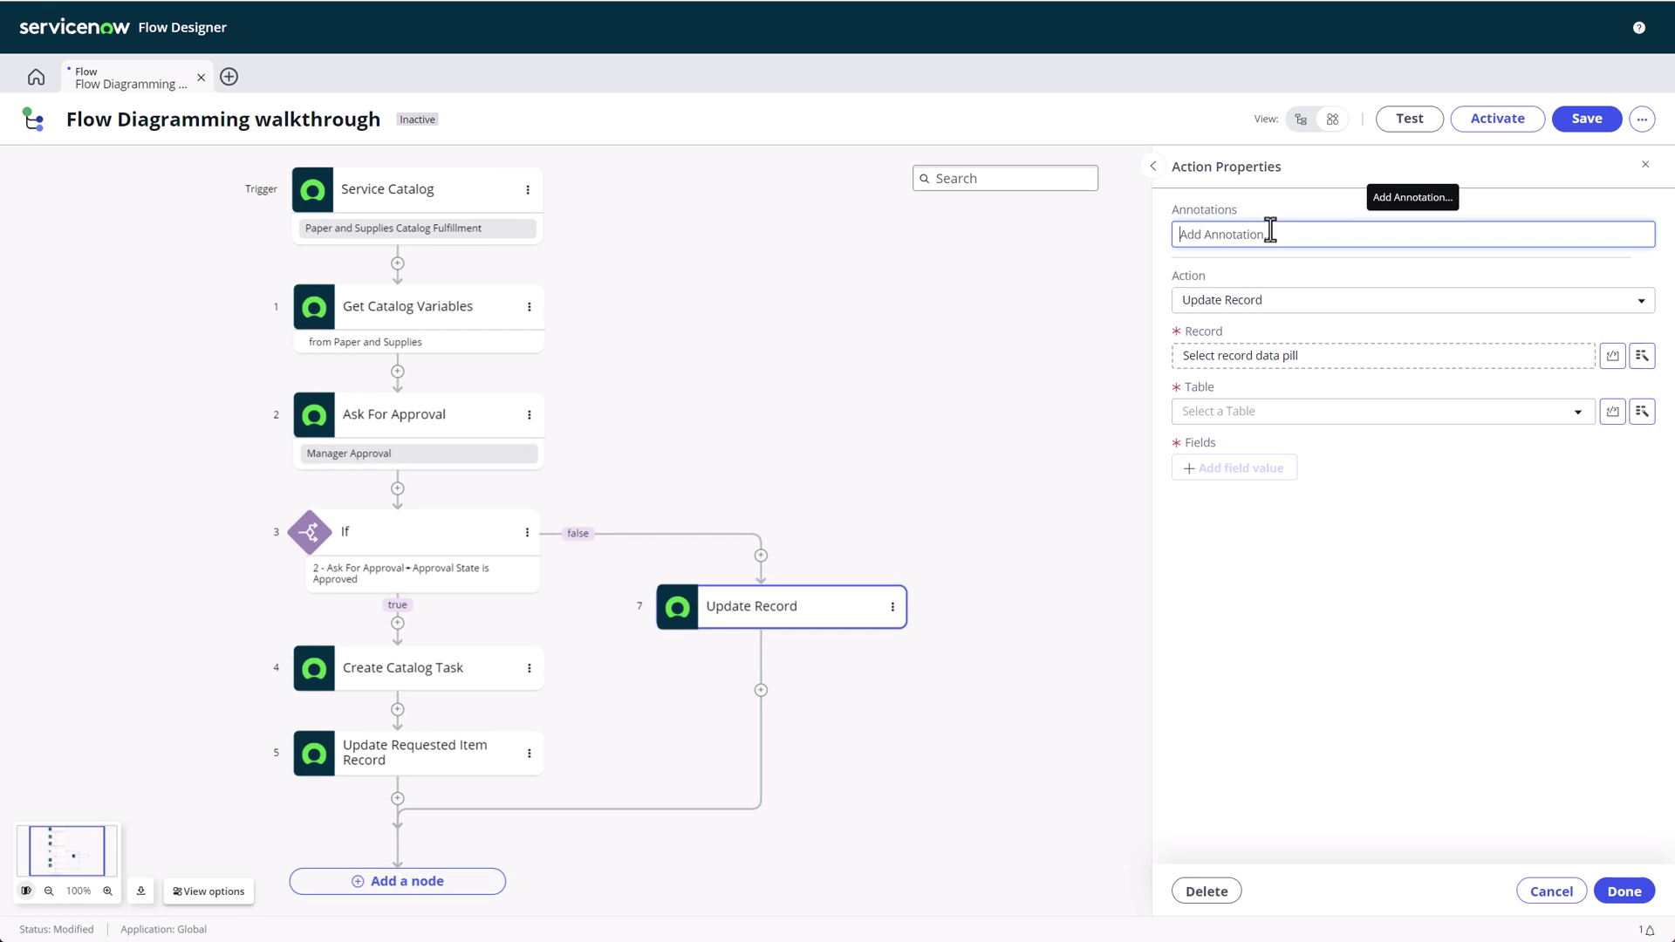
pyautogui.write('Request rejected')
# Step: Point the false-branch update at the trigger's Requested Item Record and set its State field to Closed Incomplete
pyautogui.click(1641, 355)
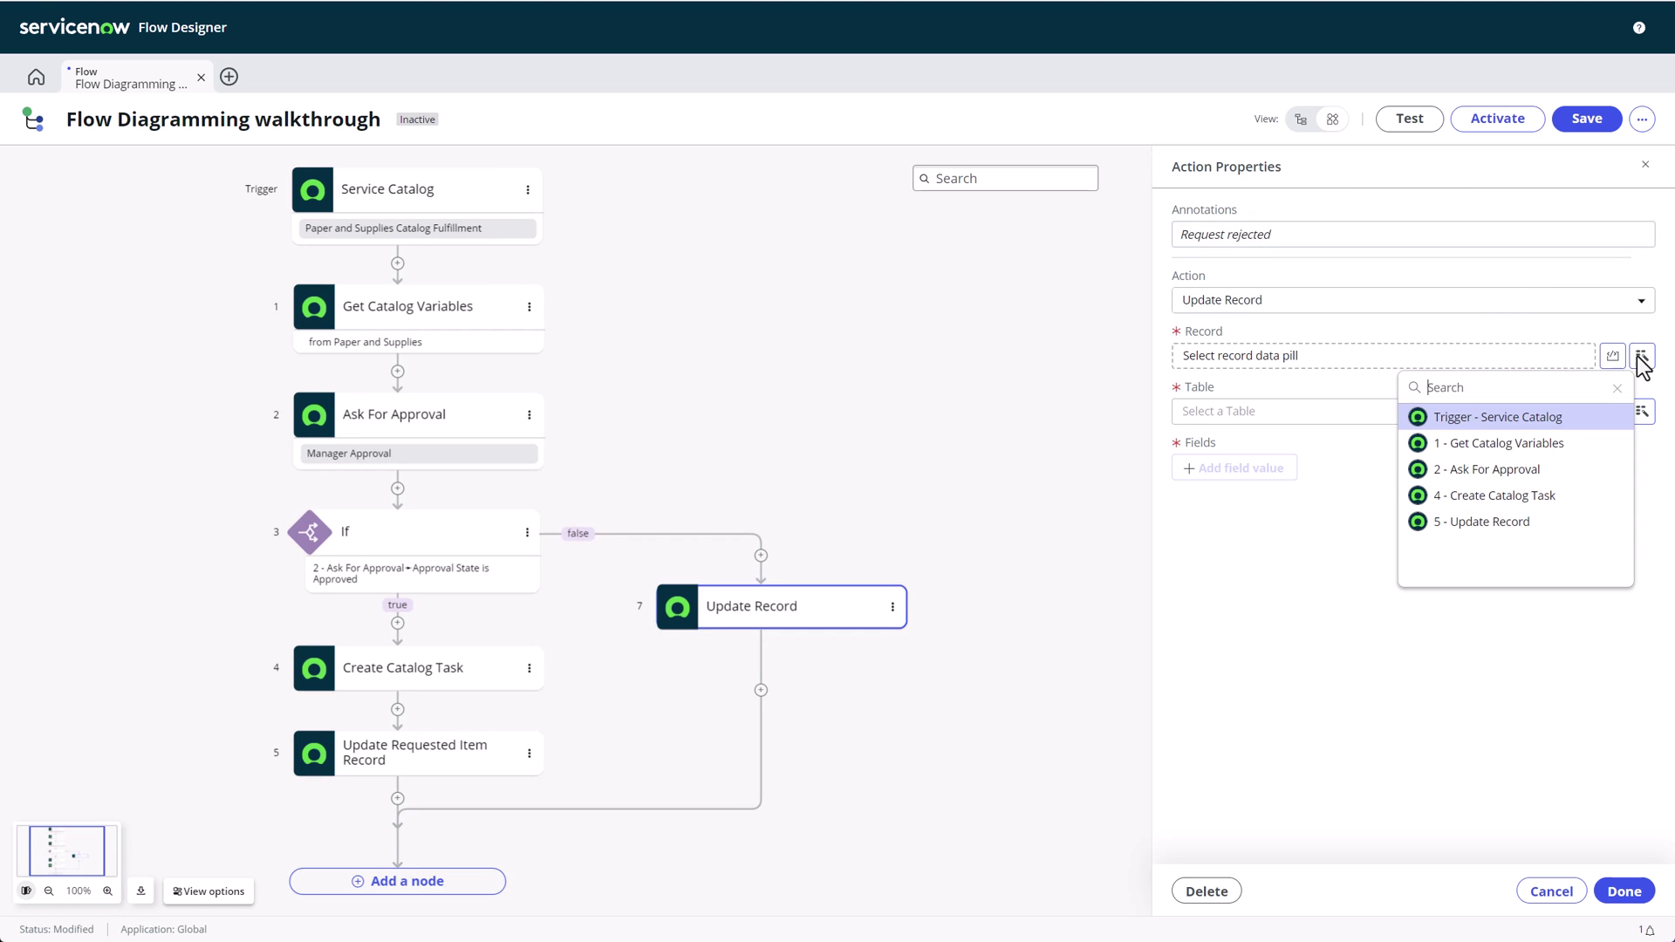
pyautogui.click(1496, 416)
pyautogui.click(1523, 424)
pyautogui.click(1239, 468)
pyautogui.write('sta')
pyautogui.click(1233, 586)
pyautogui.click(1483, 468)
pyautogui.click(1448, 599)
# Step: Add an Additional comments value "Manager did not approve" to the rejected-request update, finish the action and save the flow
pyautogui.click(1231, 499)
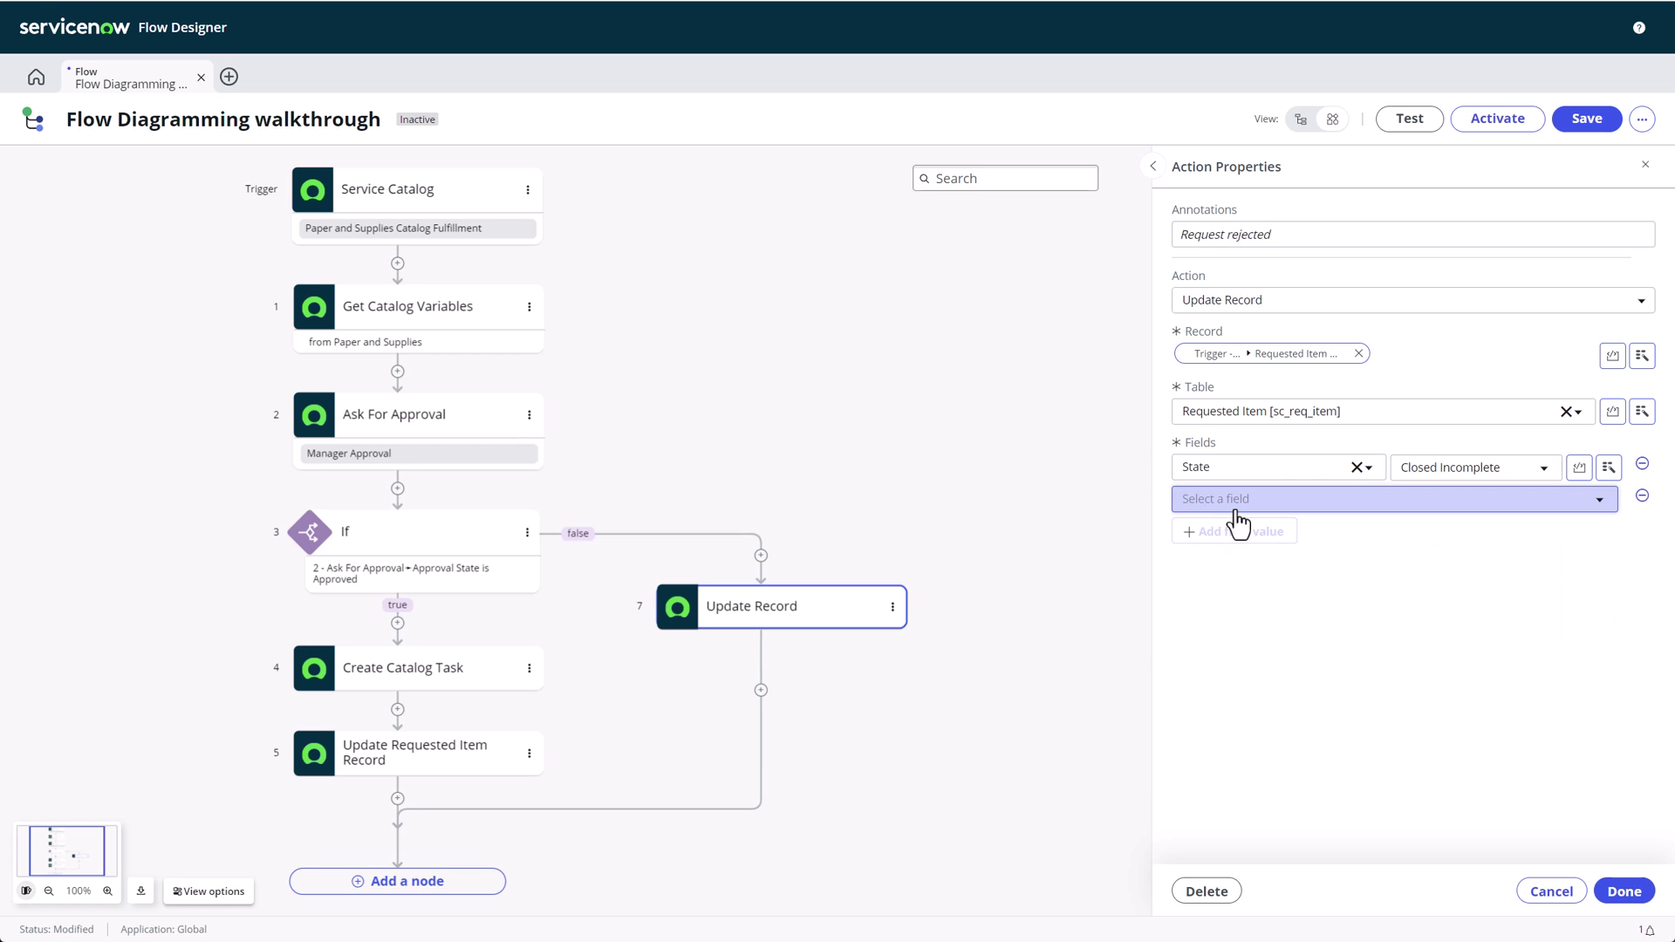
pyautogui.click(1247, 696)
pyautogui.click(1437, 501)
pyautogui.write('Manager did not')
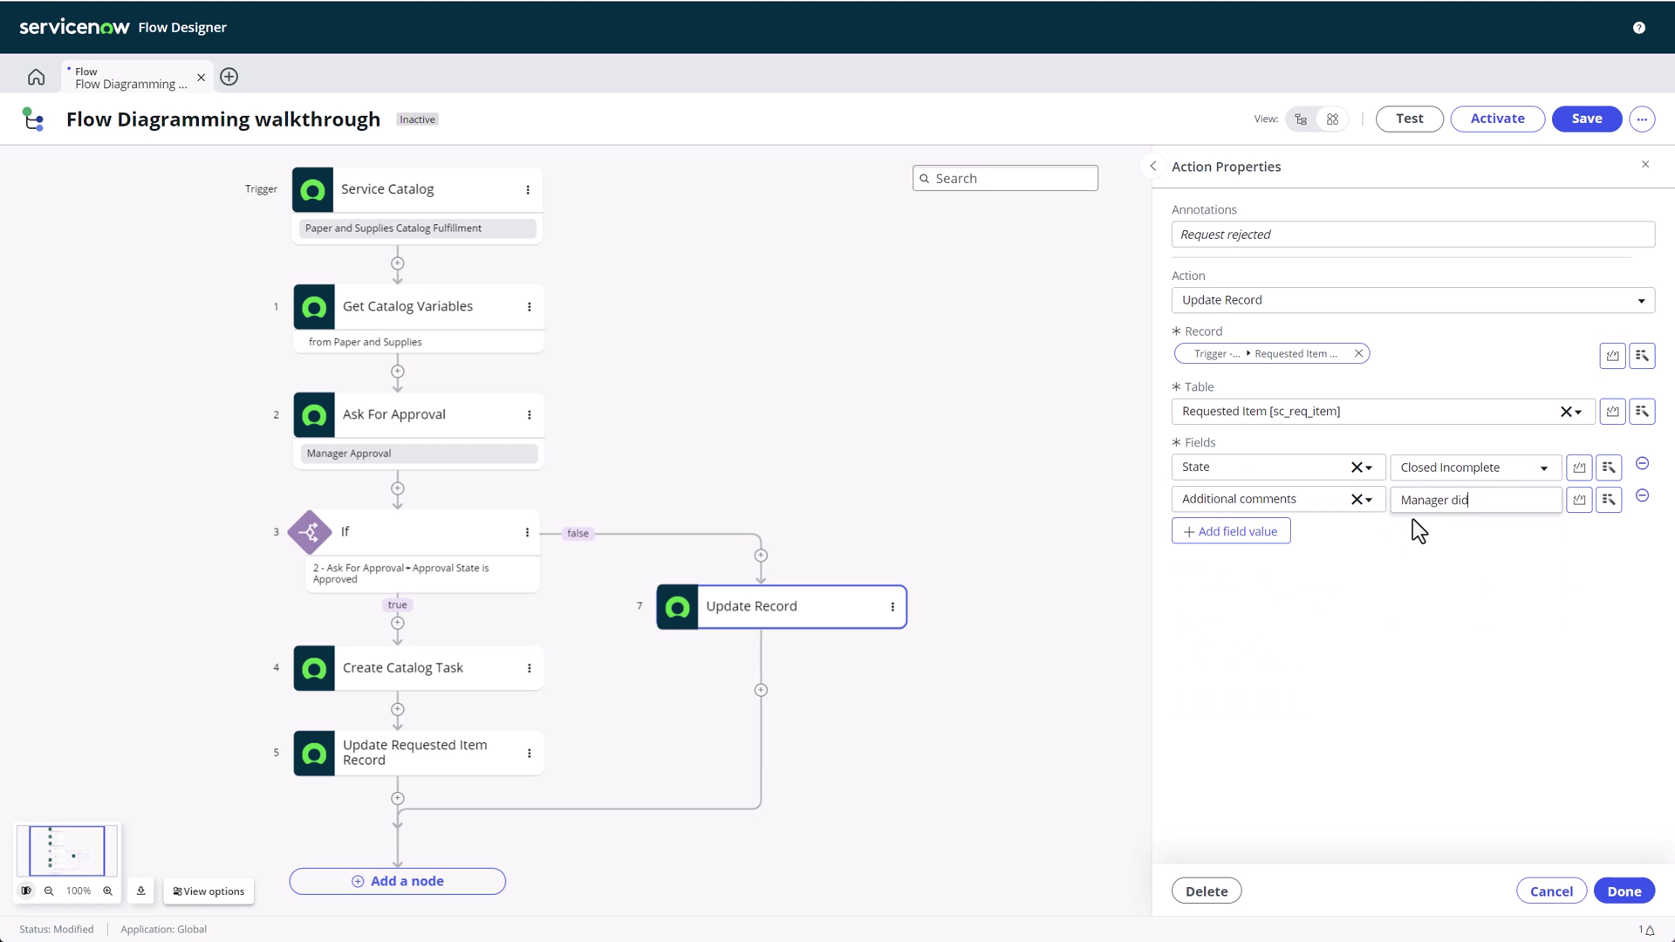
pyautogui.write(' approve')
pyautogui.click(1625, 891)
pyautogui.click(1580, 122)
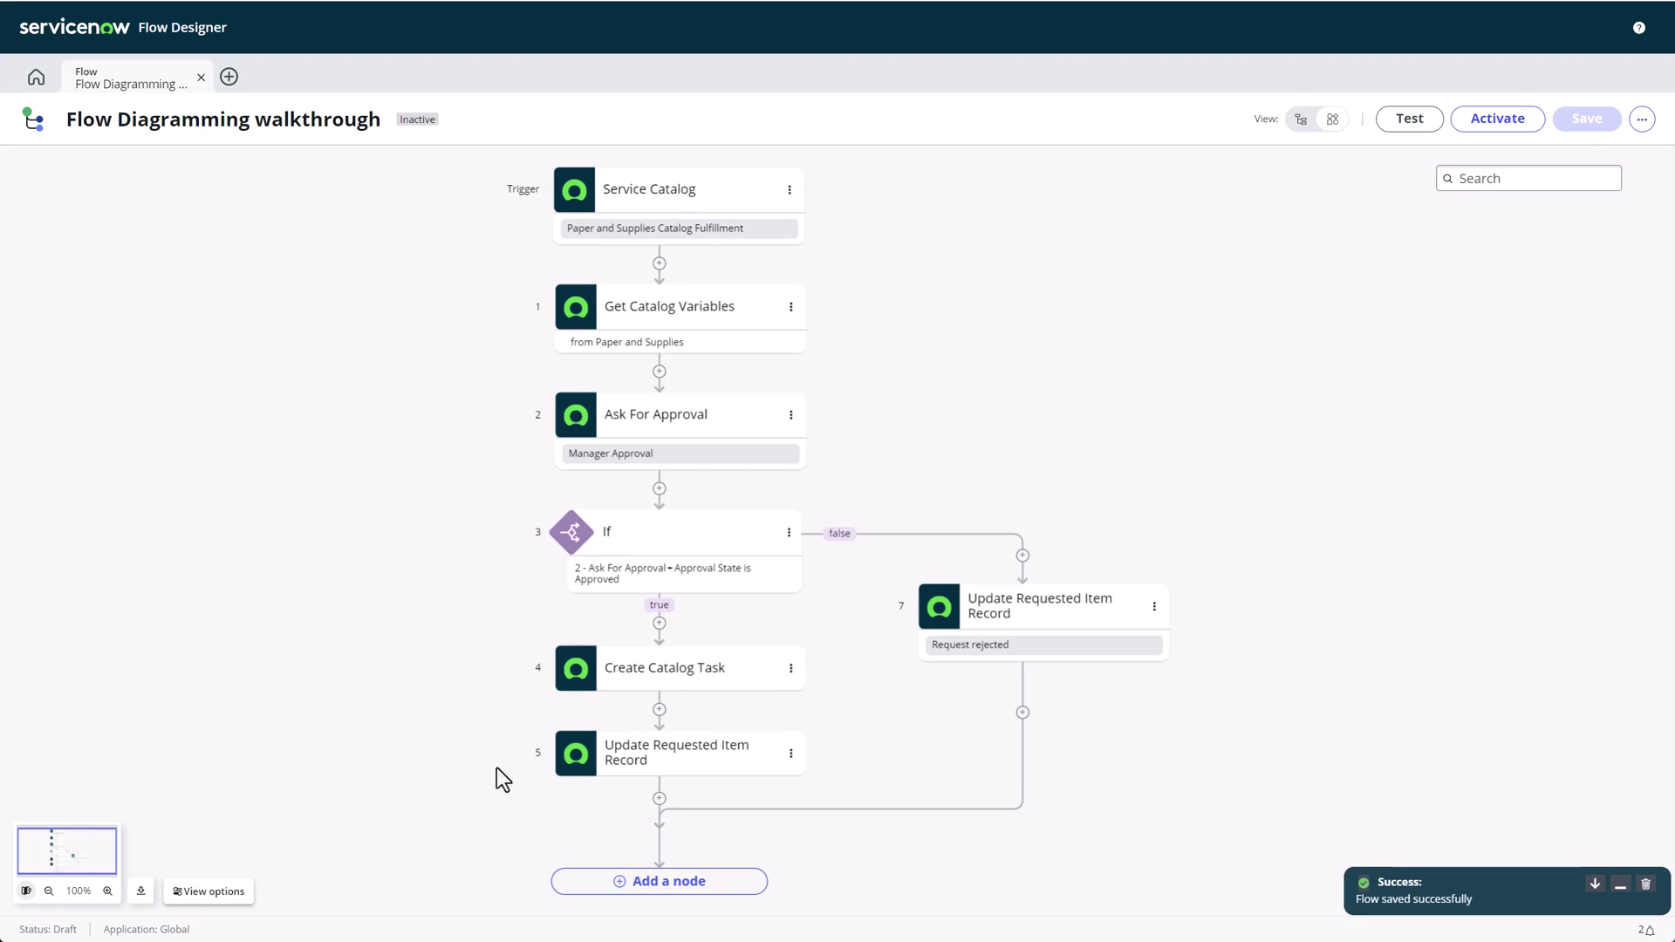
# Step: Turn the diagram's annotations and details off and back on
pyautogui.click(216, 891)
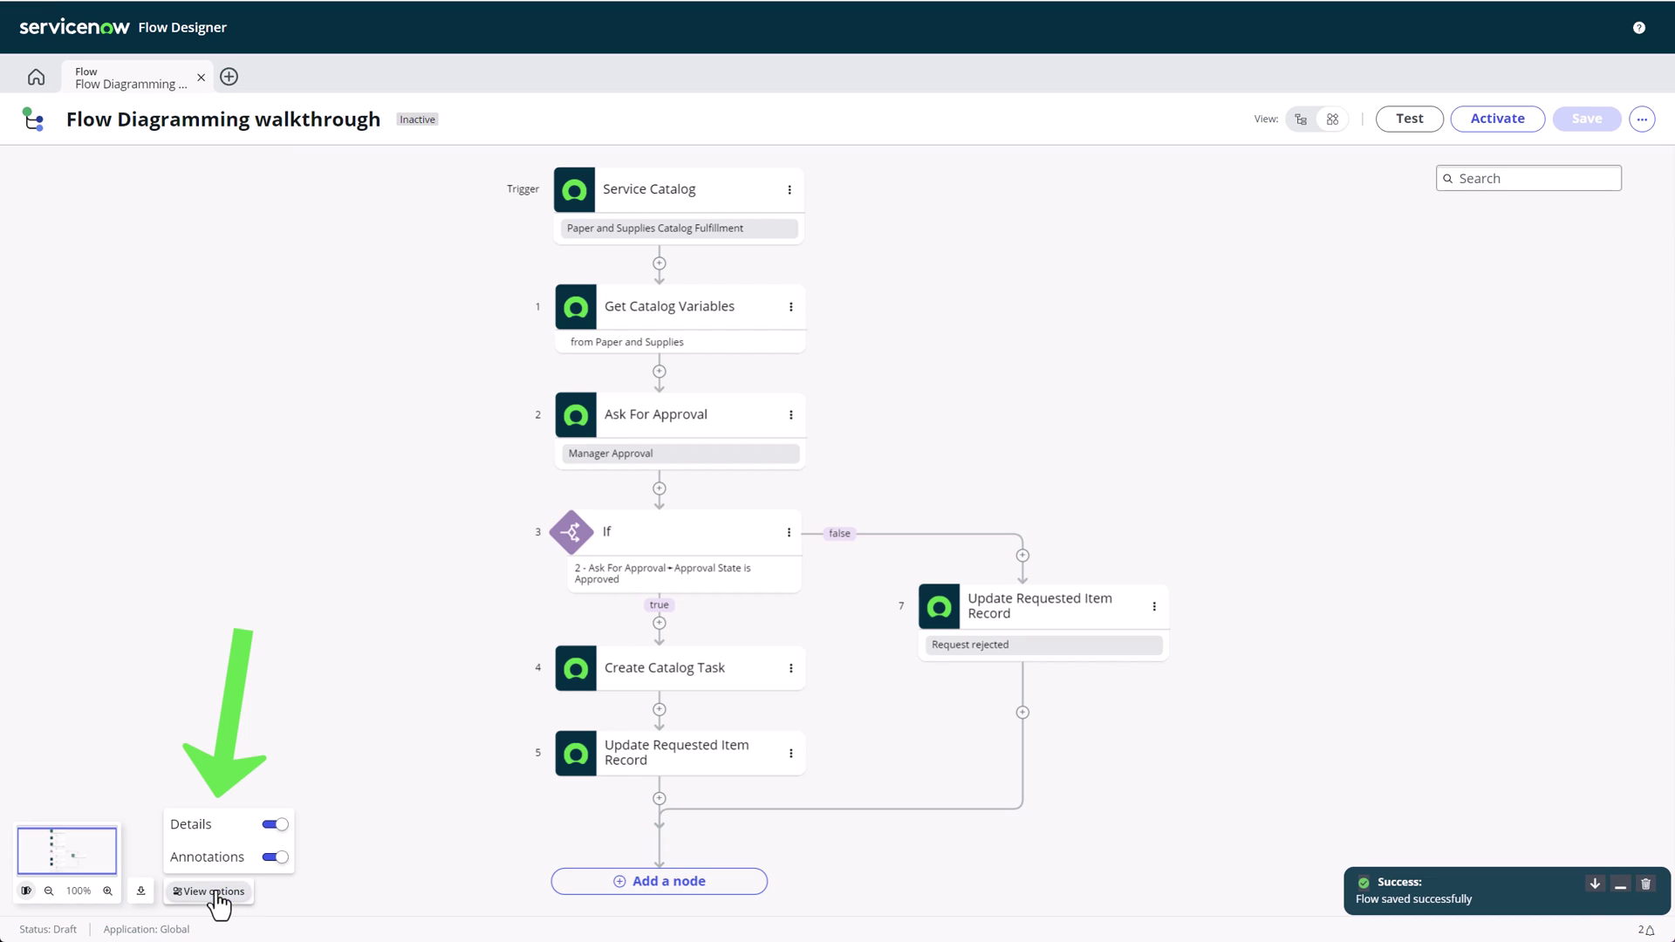
pyautogui.click(274, 858)
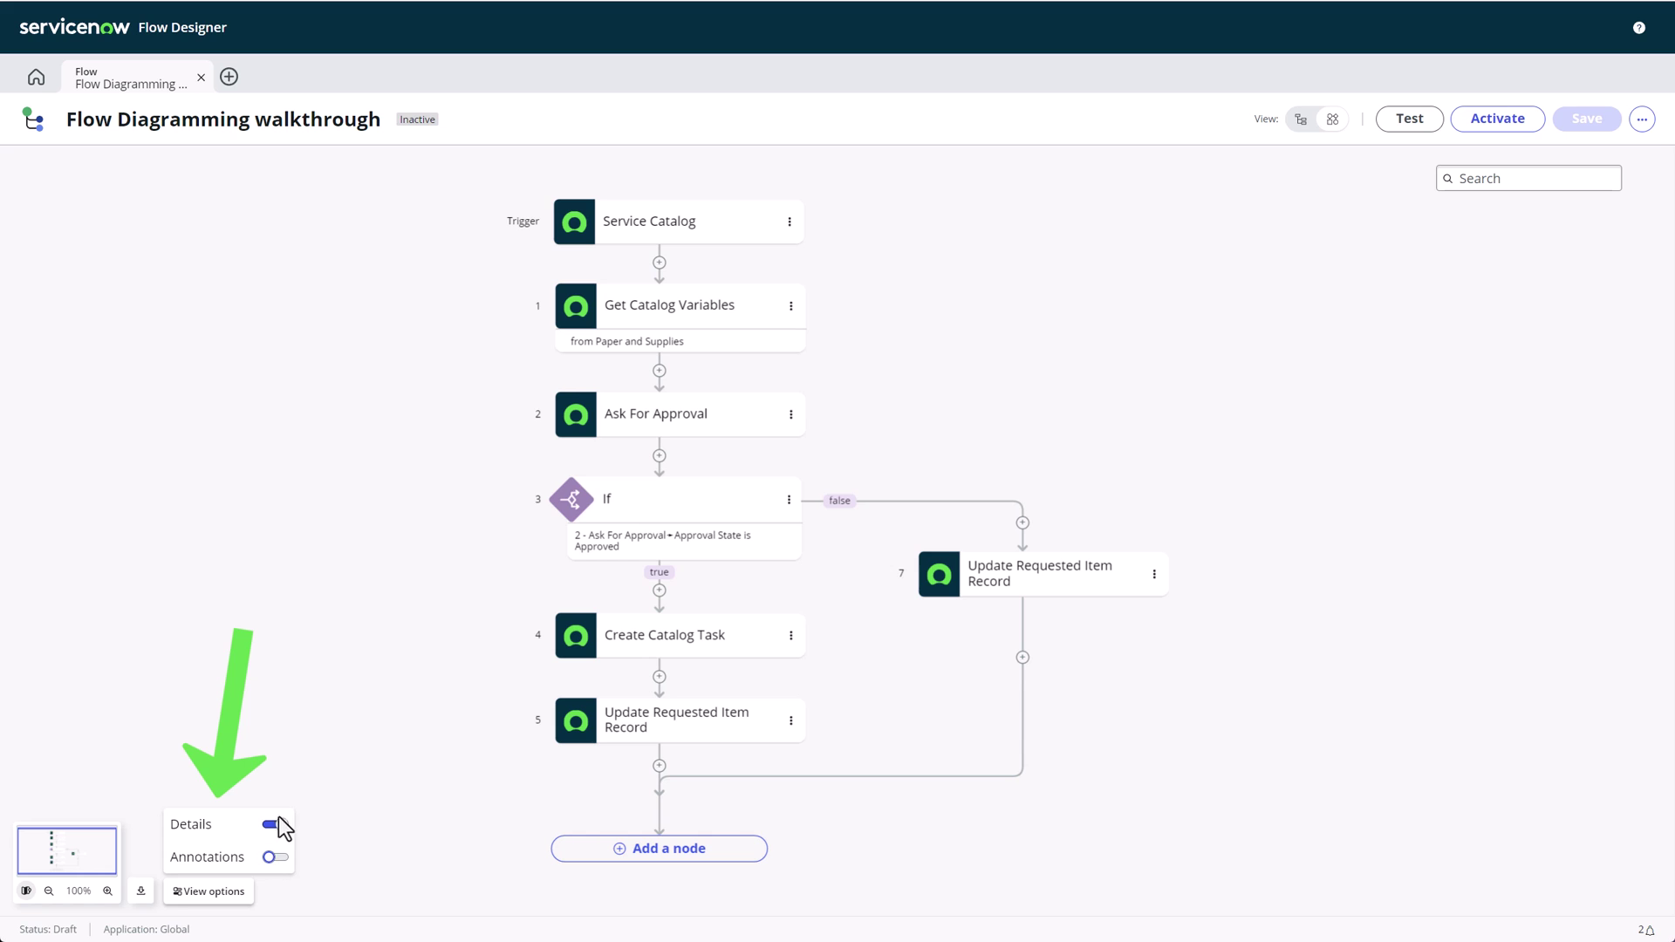
pyautogui.click(275, 824)
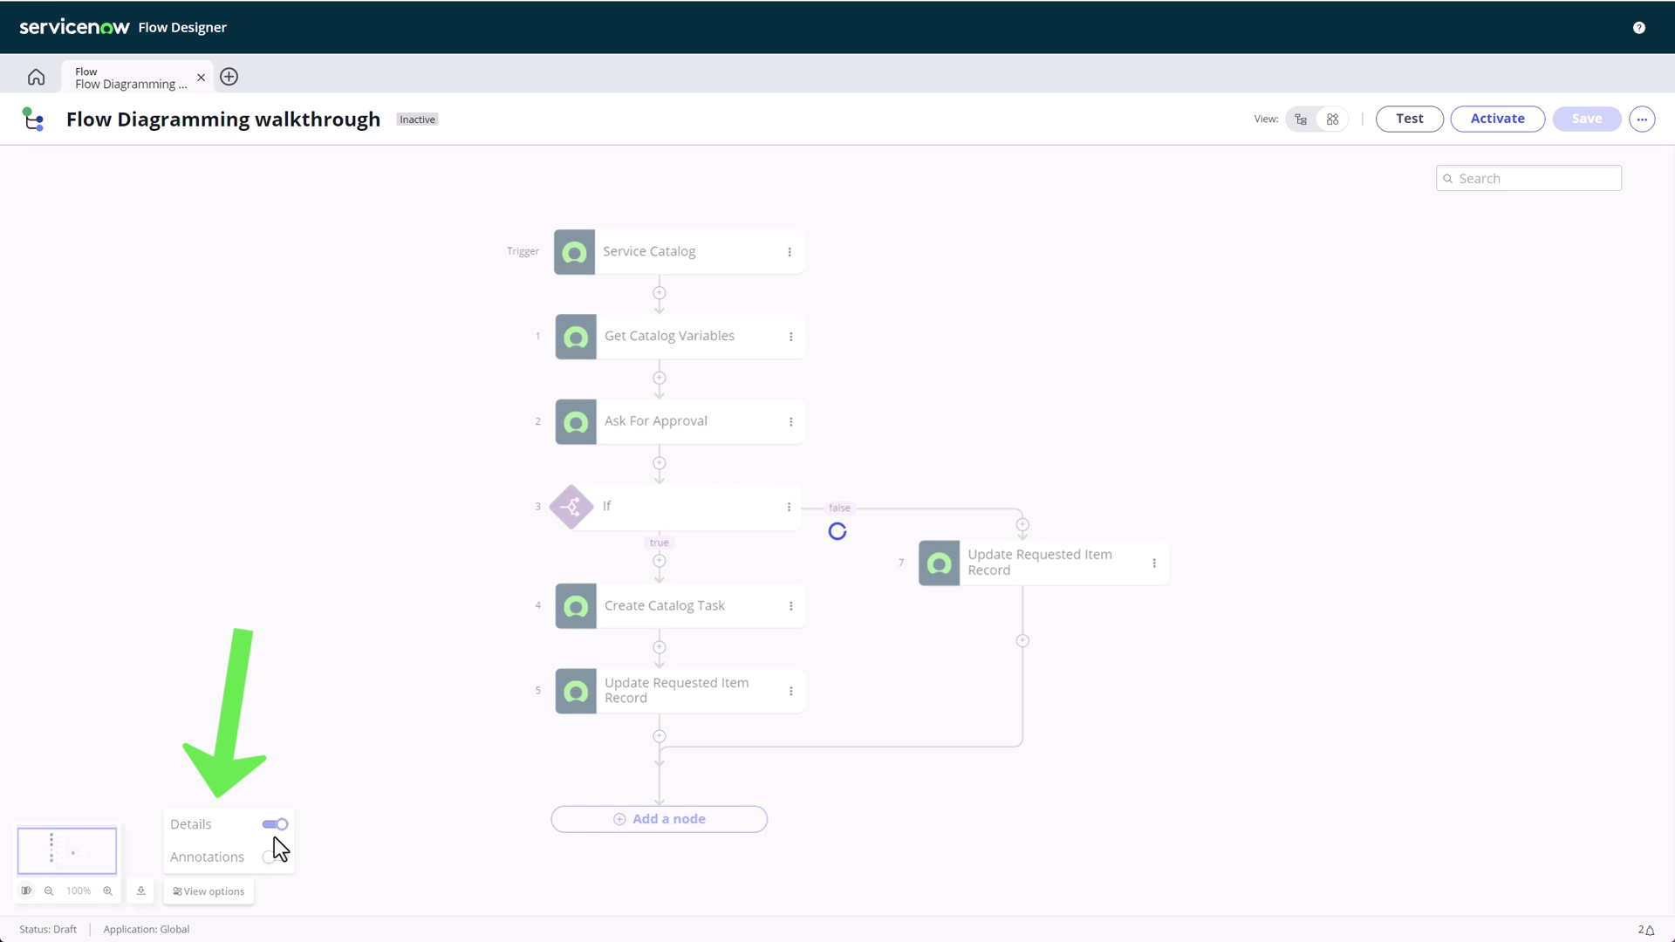
pyautogui.click(274, 857)
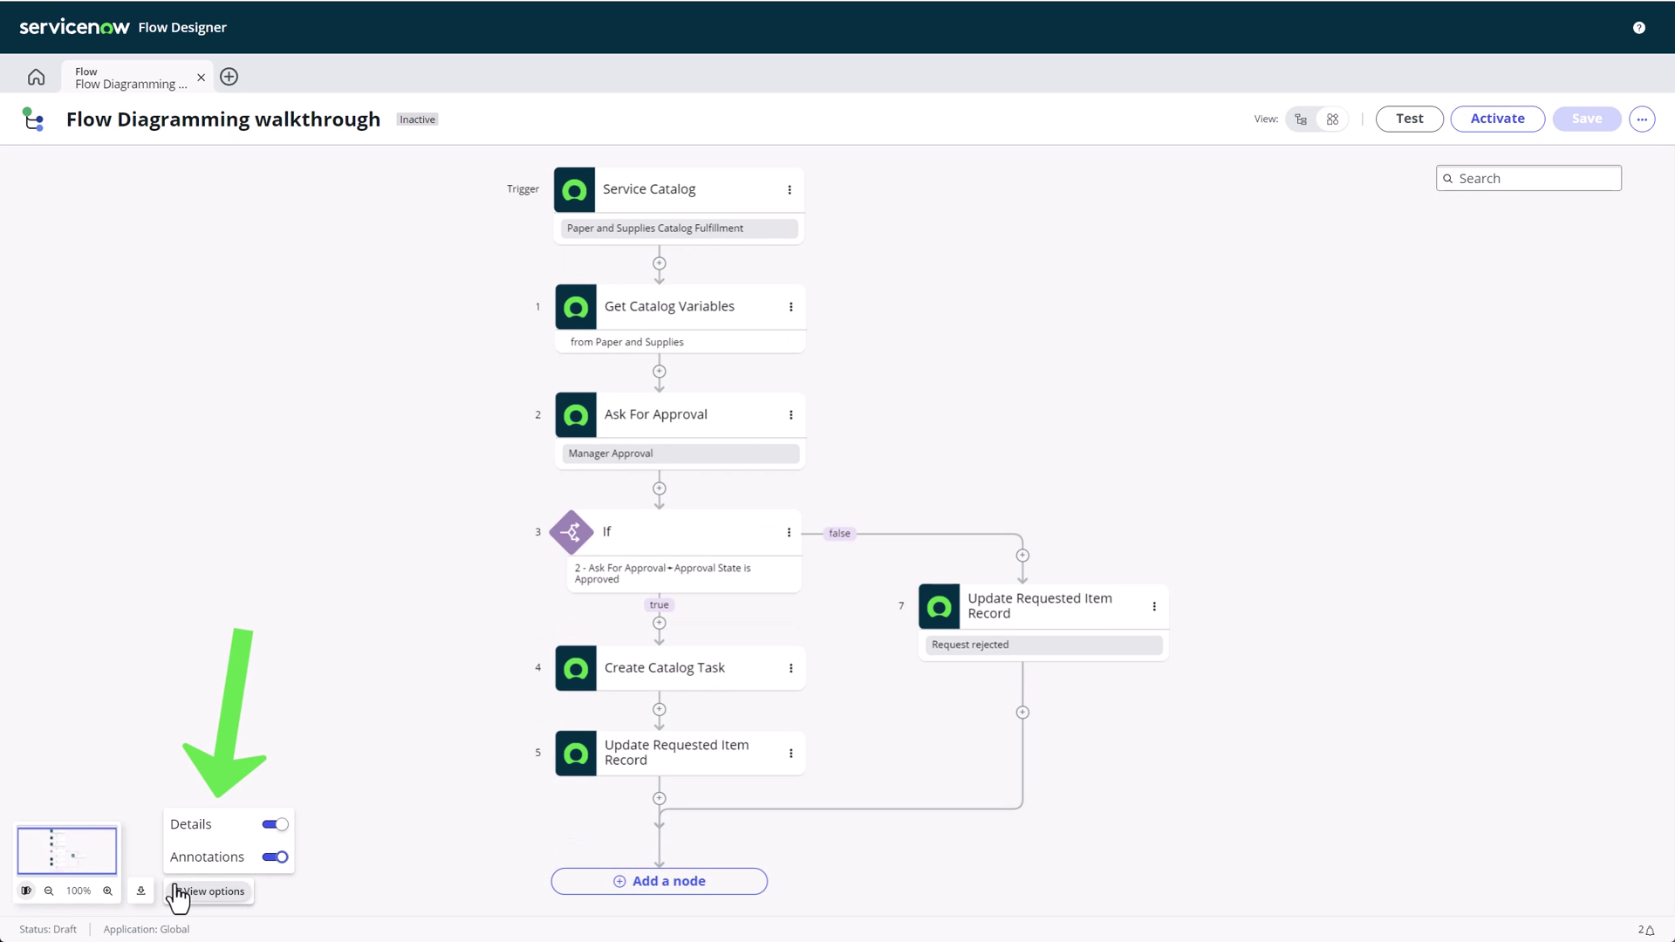
# Step: Download the flow diagram as an image
pyautogui.click(140, 891)
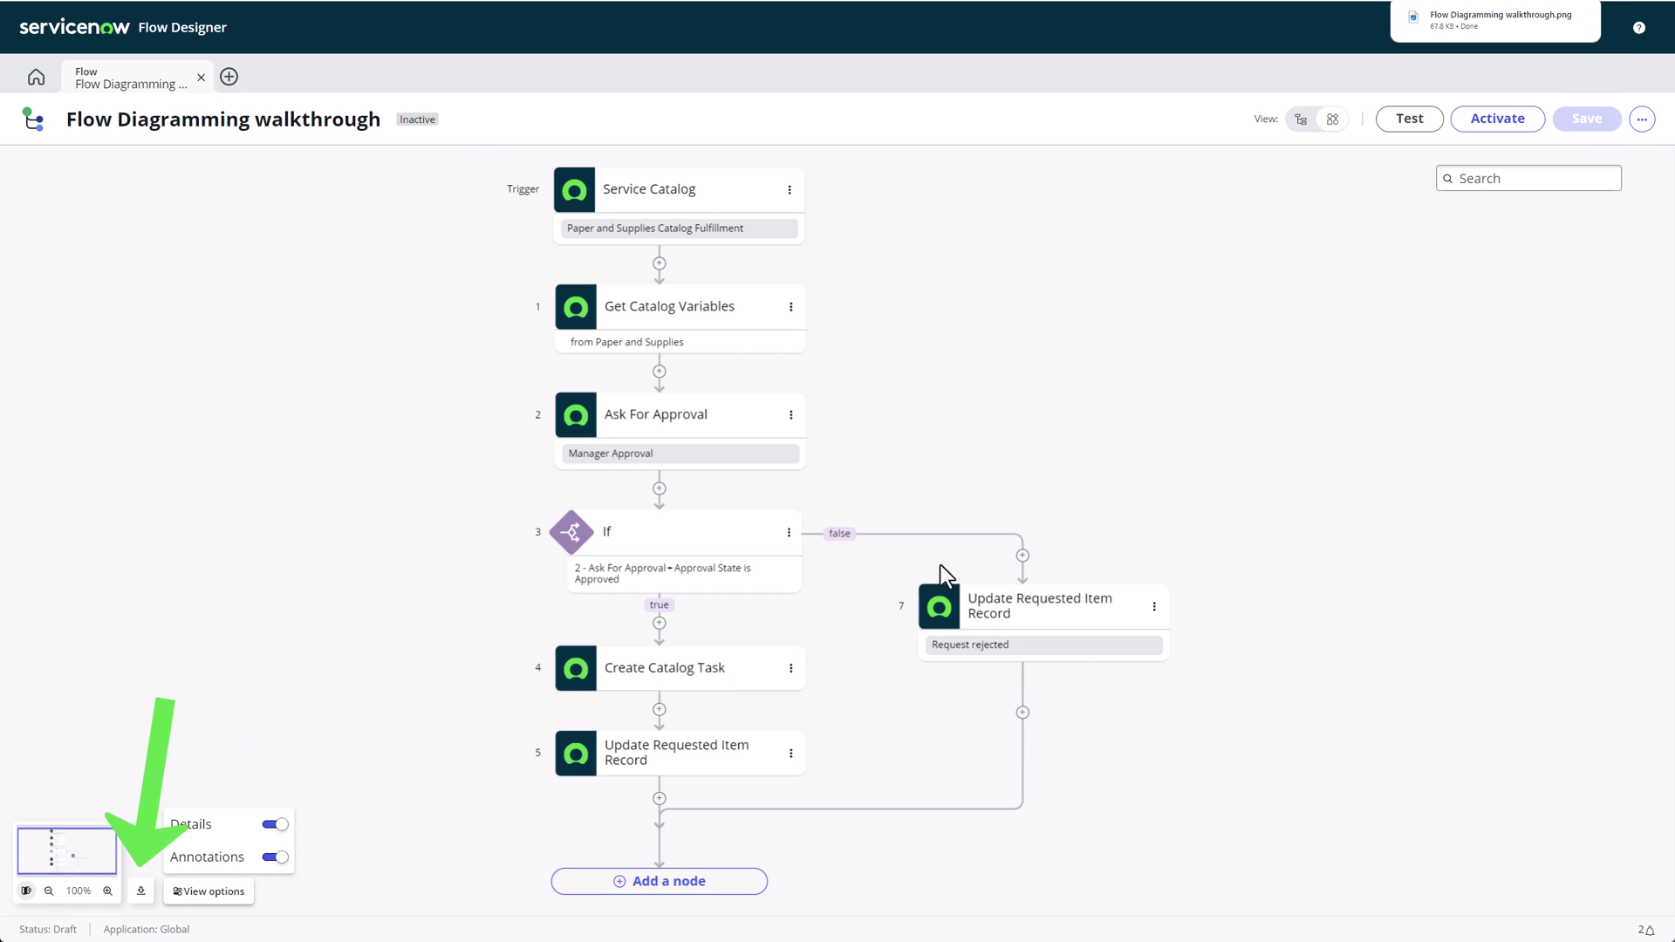
pyautogui.click(1581, 10)
pyautogui.click(1507, 45)
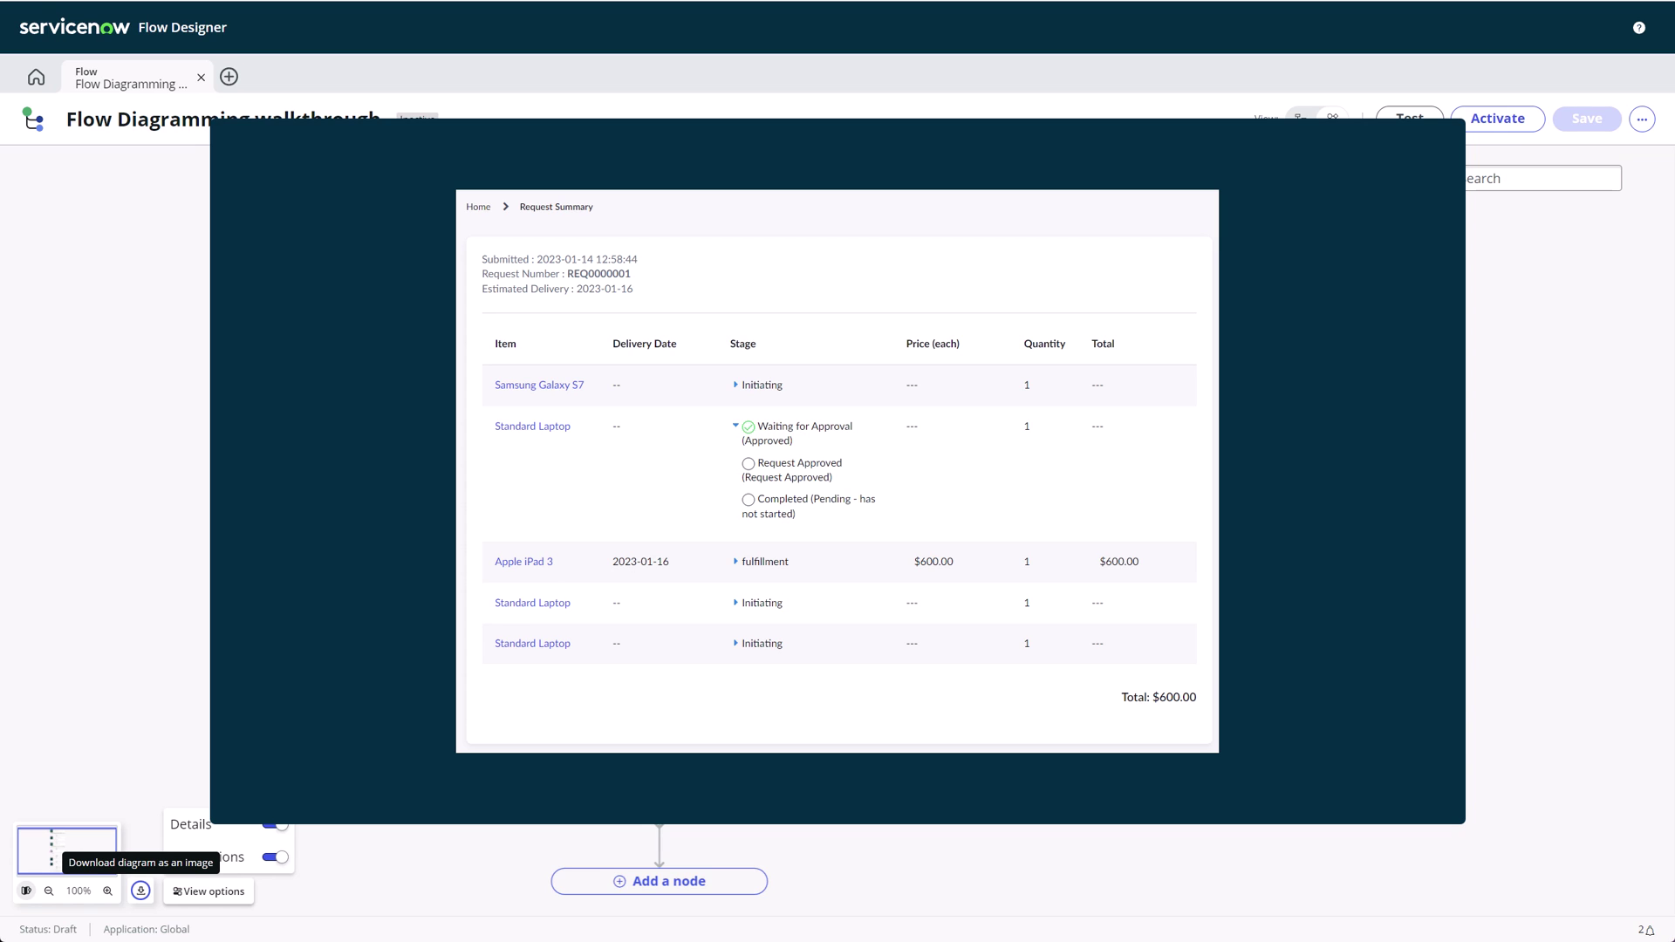
# Step: Add flow stages from a template that supplies Request Cancelled, Completed, Request Approved and Waiting for Approval, and save them
pyautogui.click(1640, 121)
pyautogui.click(1516, 199)
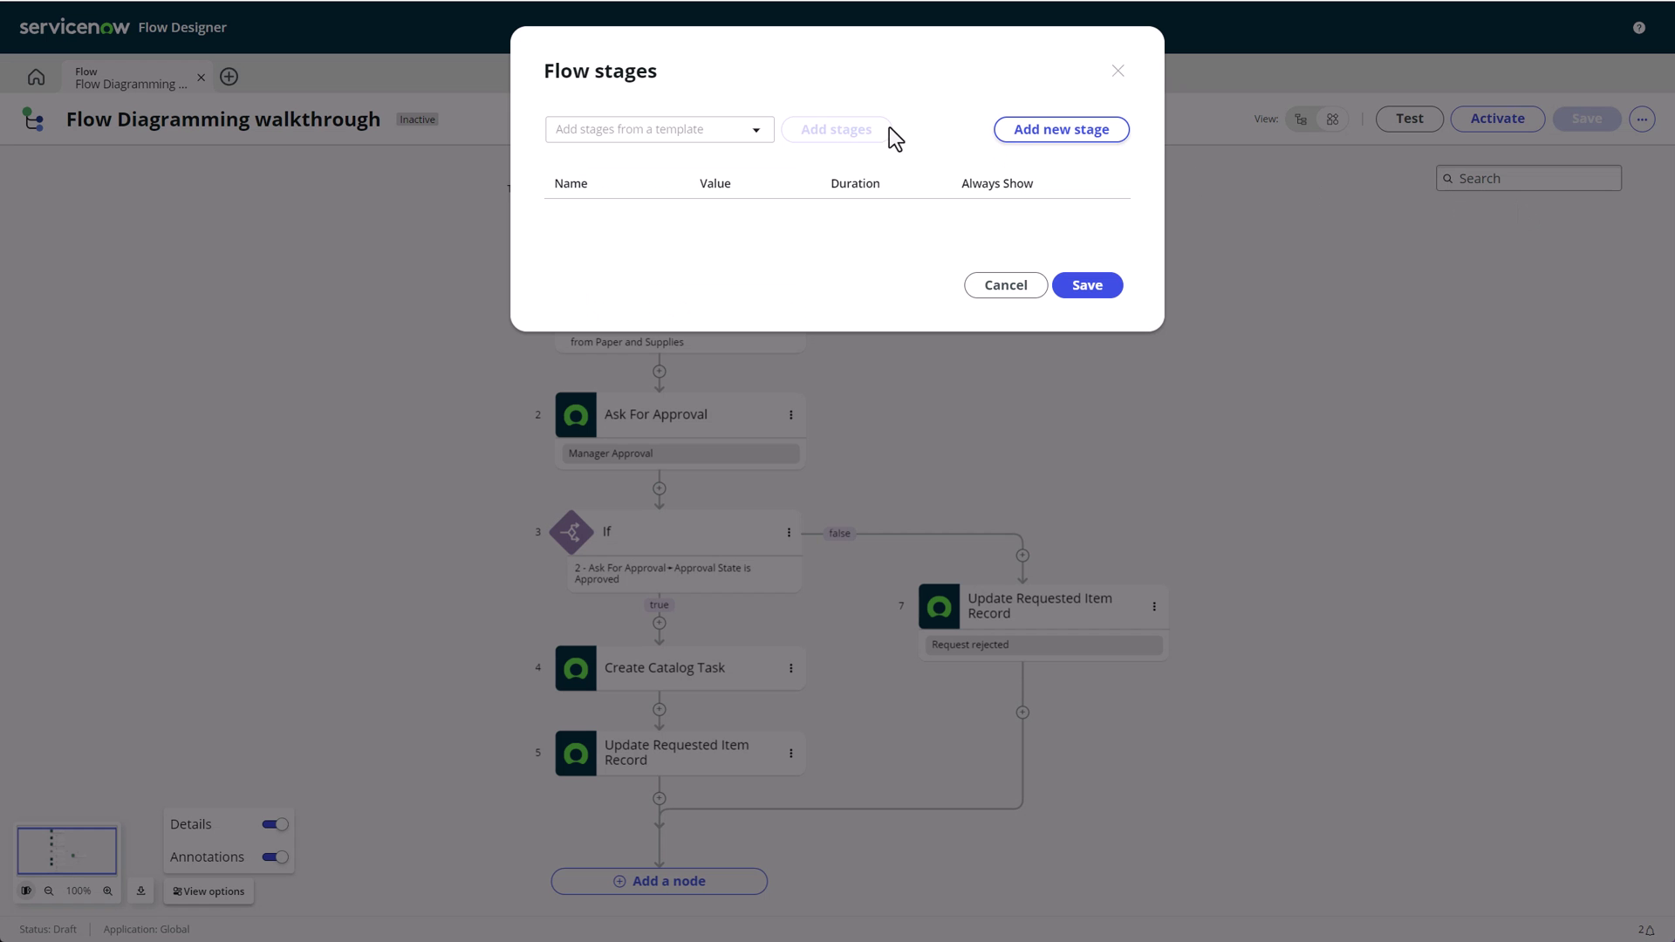
pyautogui.click(710, 131)
pyautogui.click(615, 220)
pyautogui.click(857, 133)
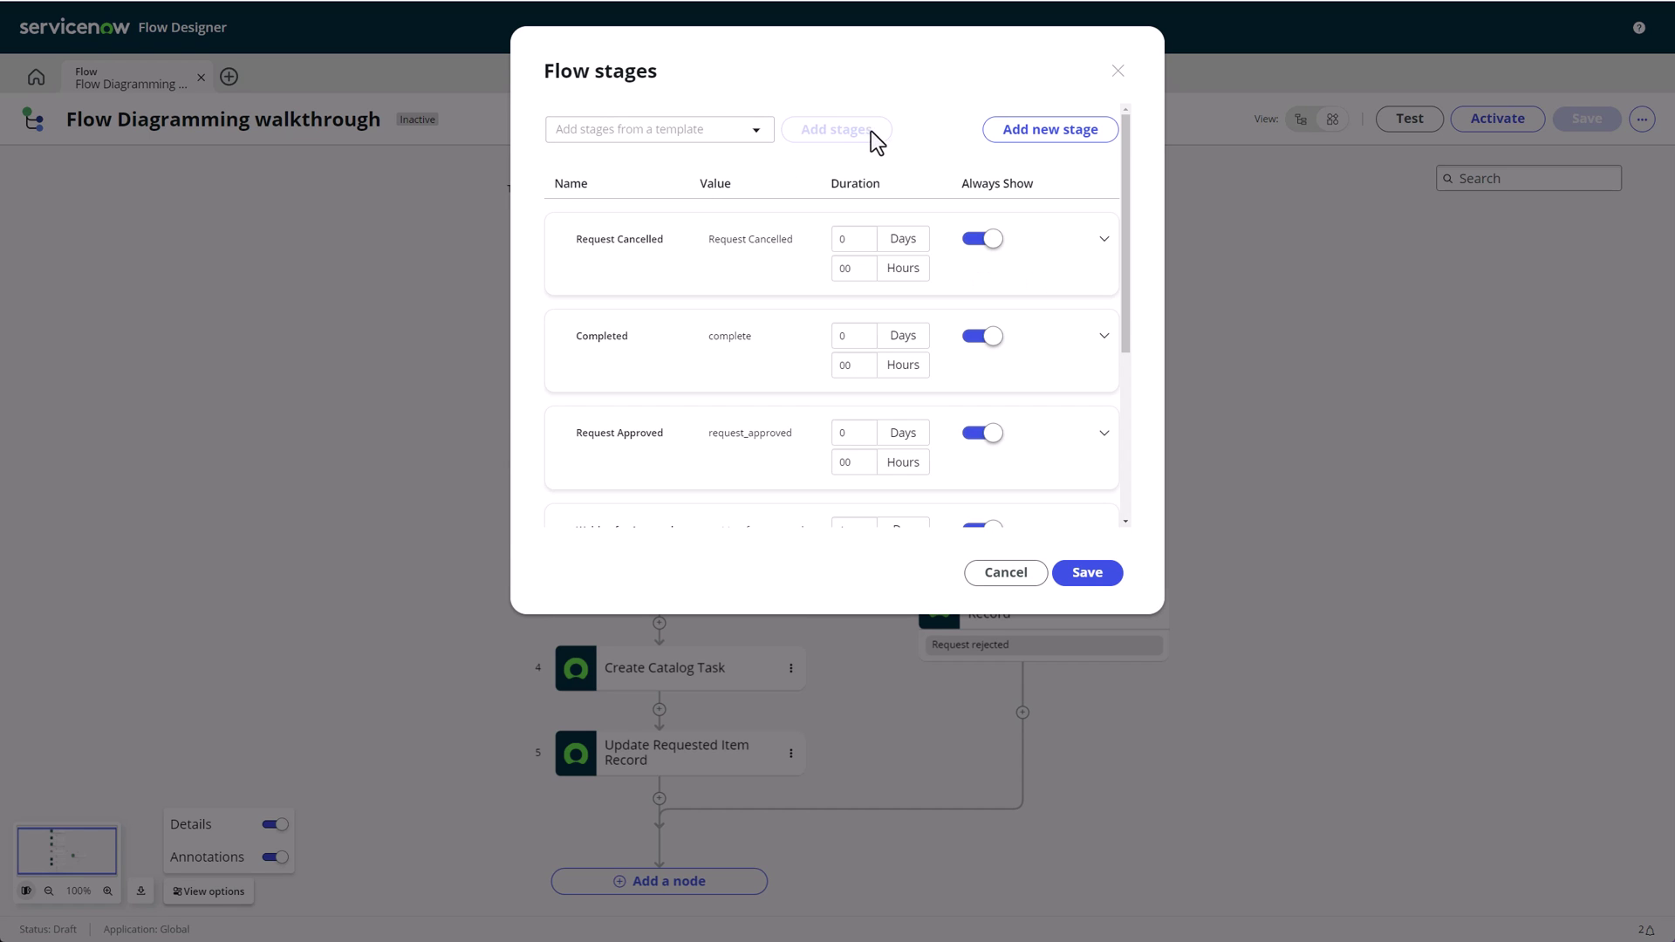
pyautogui.click(1091, 578)
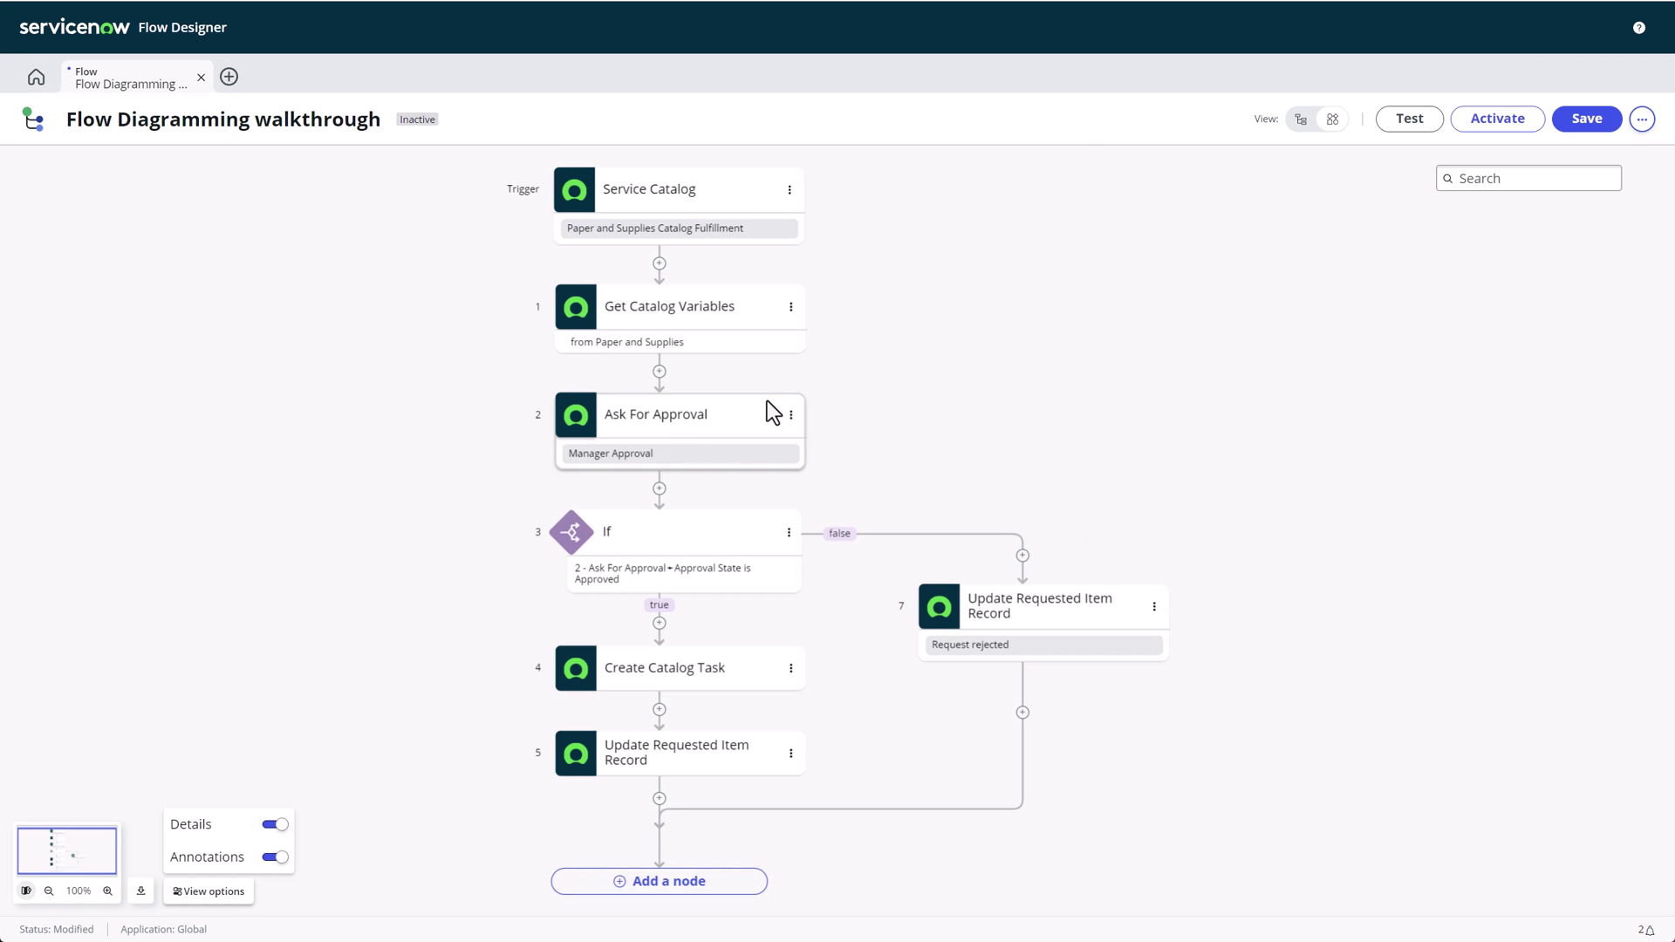
# Step: Add the Waiting for Approval stage between the trigger and Get Catalog Variables and confirm its properties
pyautogui.click(660, 262)
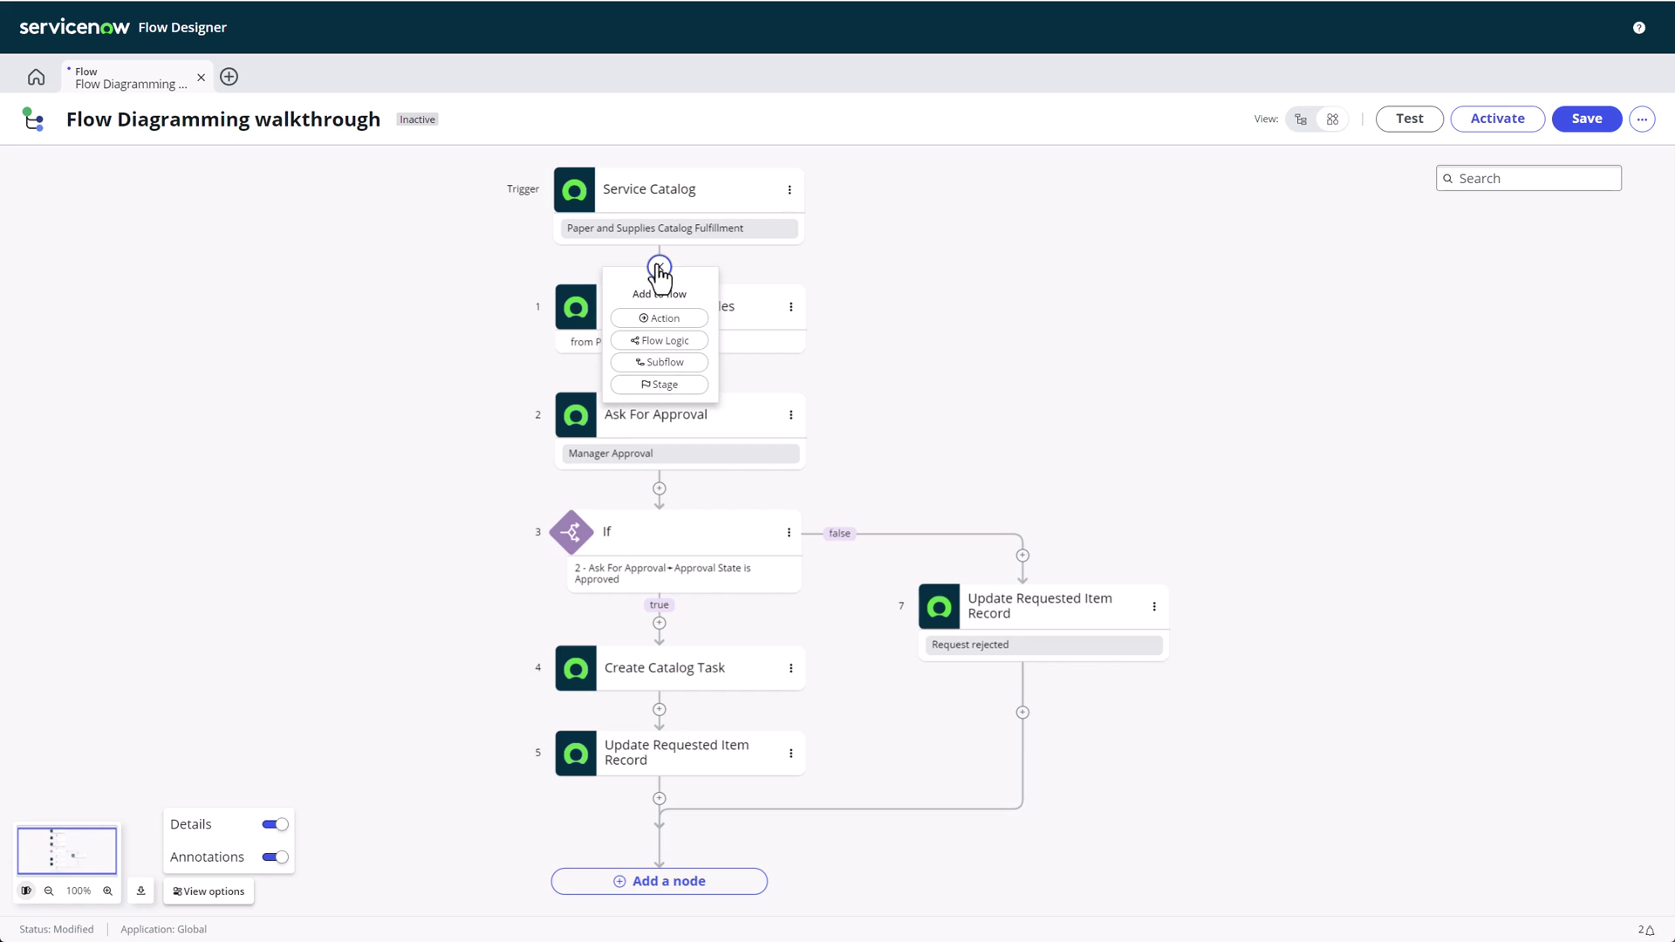
pyautogui.click(655, 355)
pyautogui.click(663, 455)
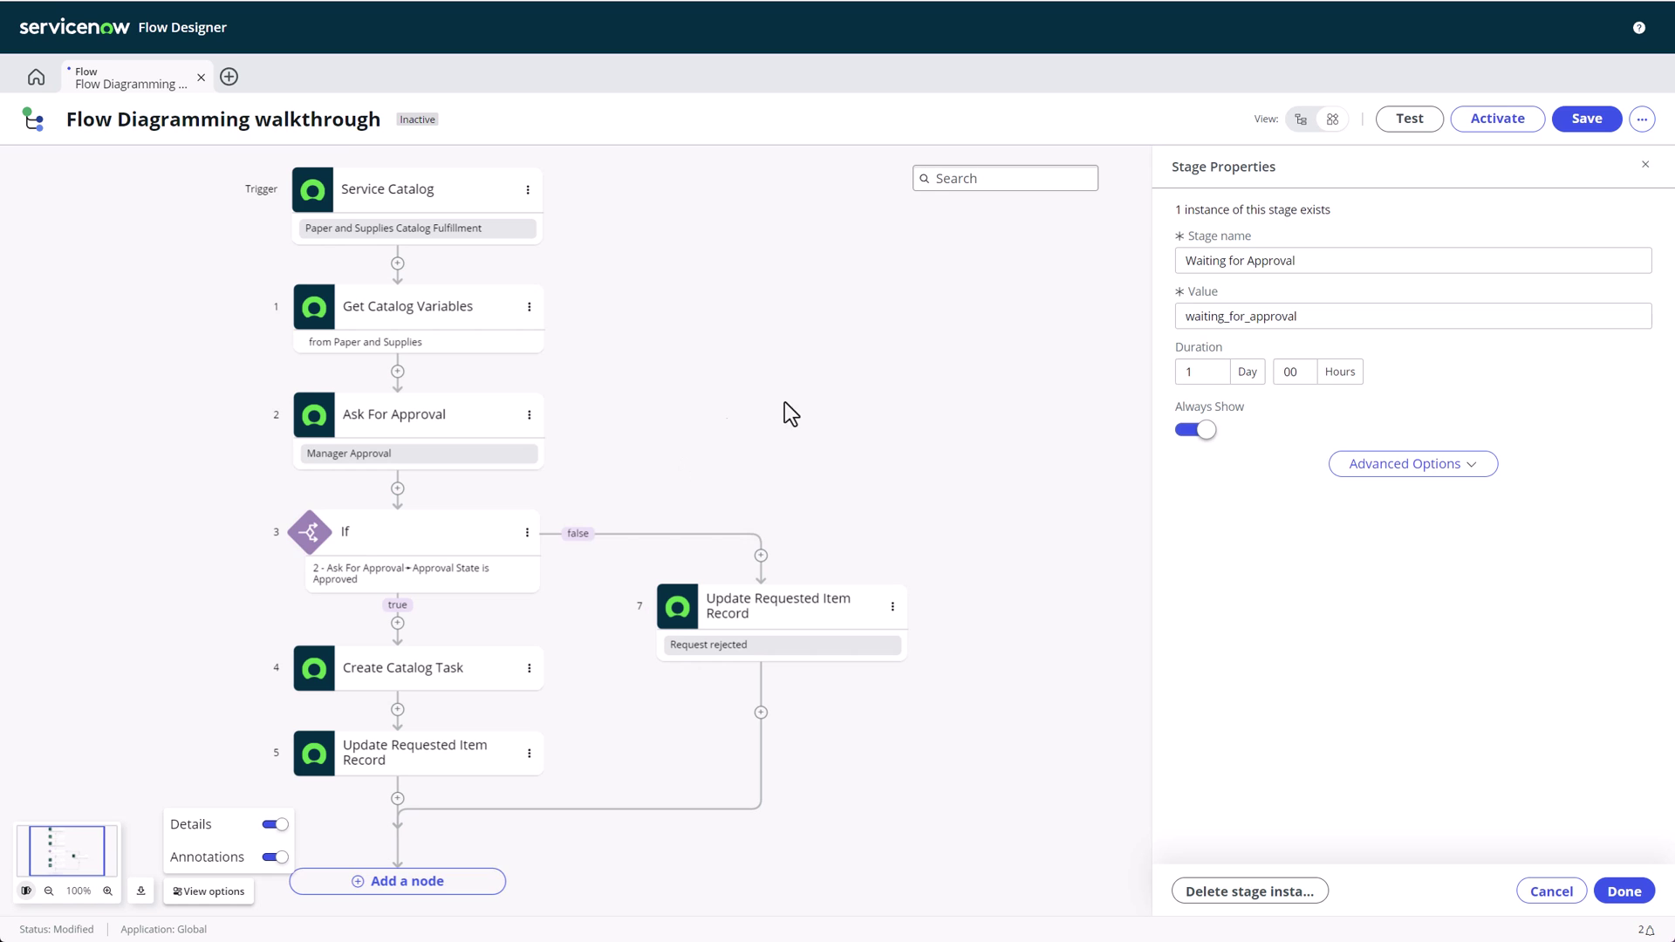
pyautogui.click(1630, 891)
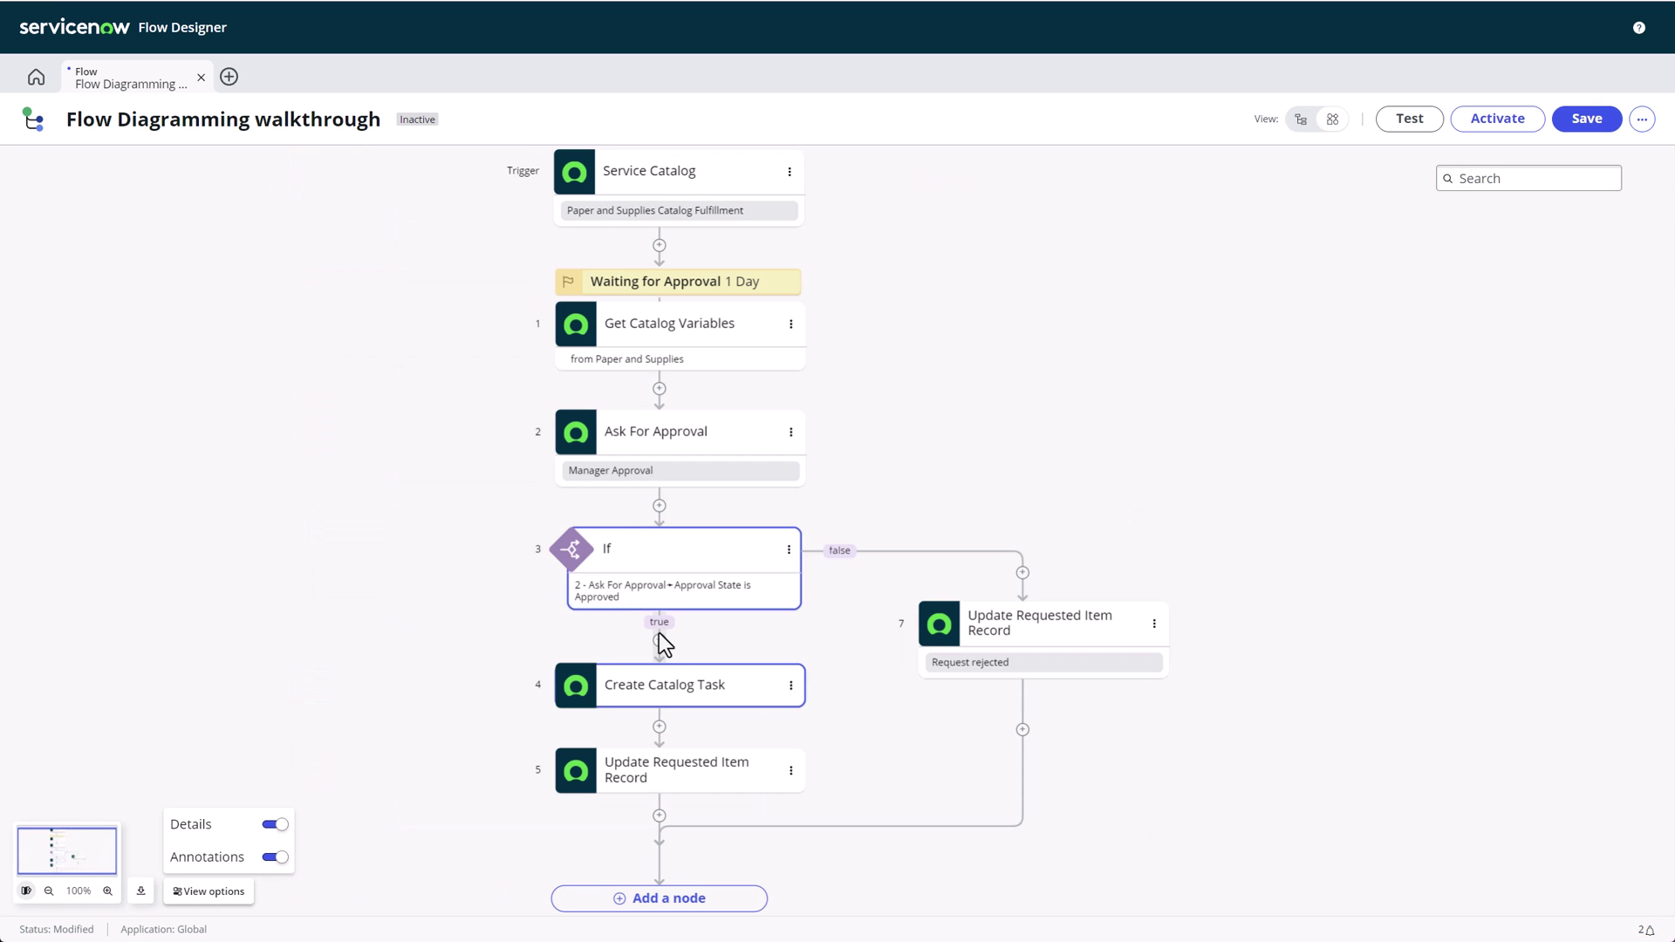
# Step: Add the Request Approved stage on the true branch before Create Catalog Task
pyautogui.click(660, 644)
pyautogui.click(677, 764)
pyautogui.click(672, 734)
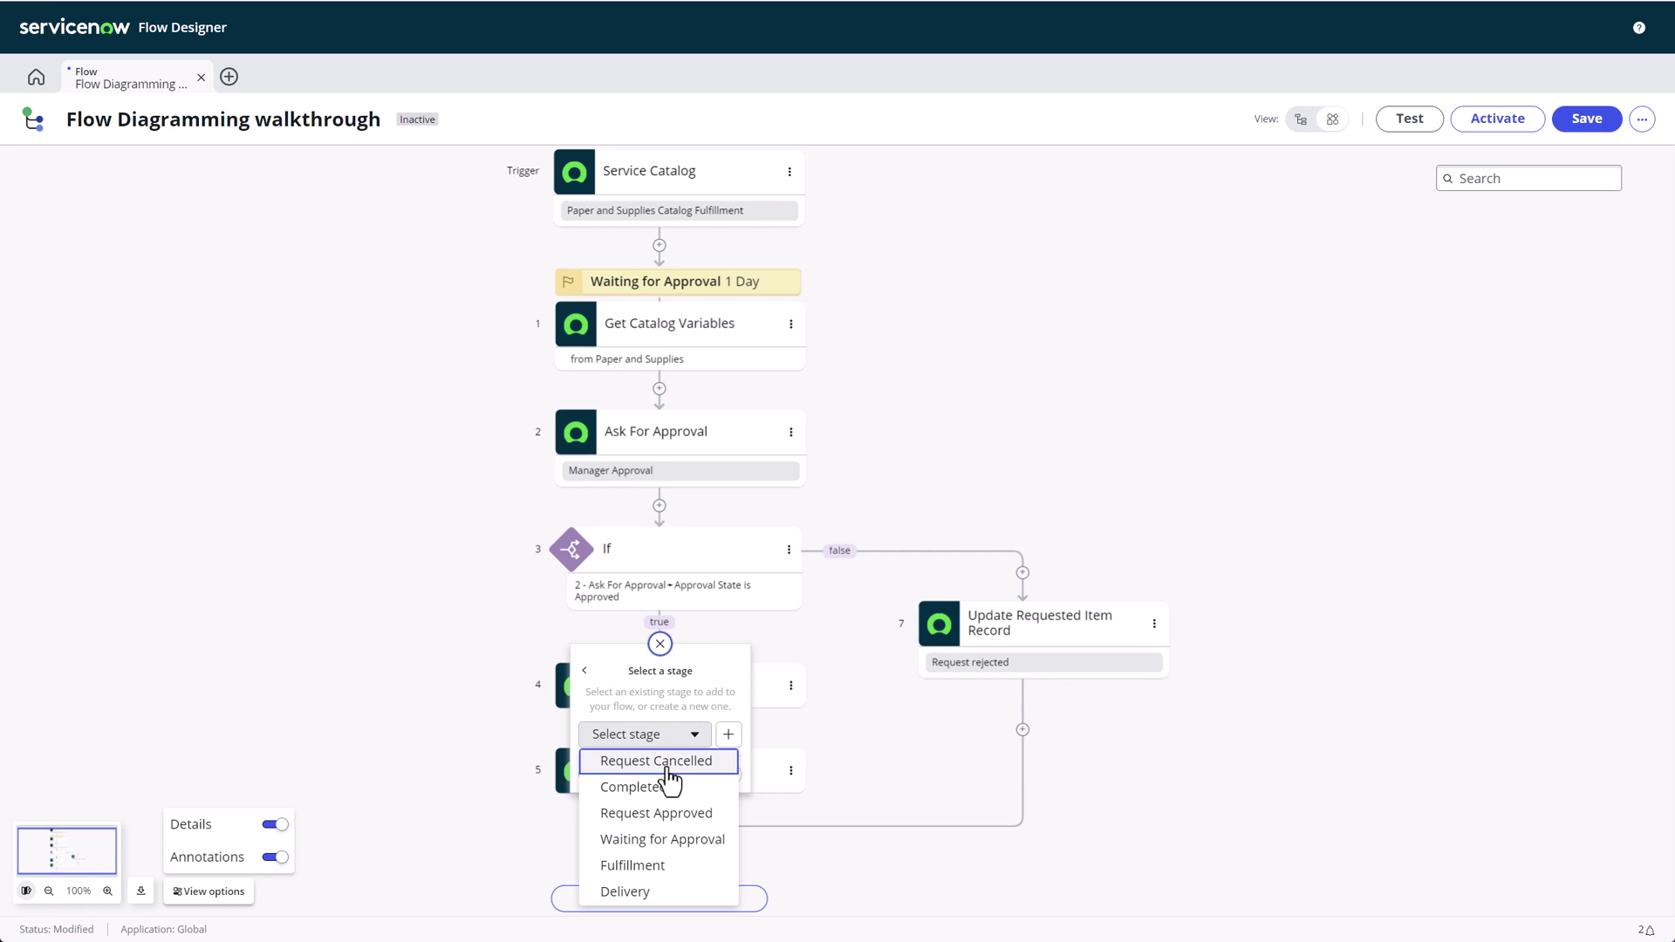
pyautogui.click(656, 814)
# Step: Add the Request Cancelled stage on the false branch before Update Requested Item Record
pyautogui.click(760, 572)
pyautogui.click(772, 691)
pyautogui.click(780, 662)
pyautogui.click(796, 692)
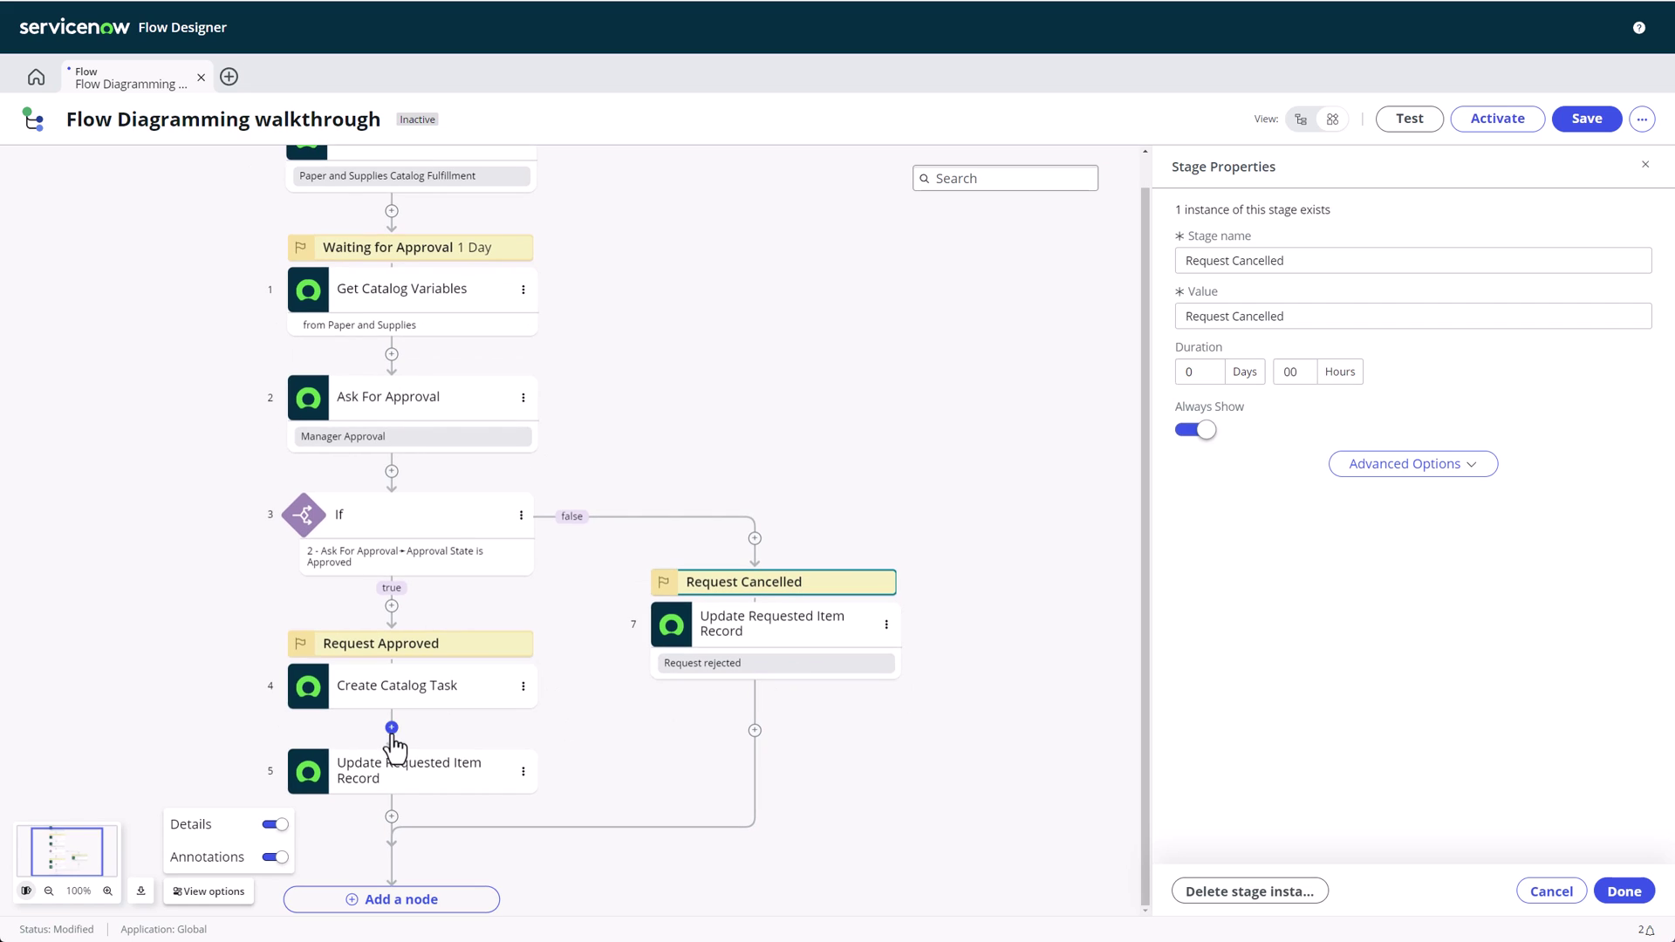
# Step: Add the Delivery stage between Create Catalog Task and the true branch's Update Requested Item Record, and save the flow
pyautogui.click(392, 728)
pyautogui.click(392, 845)
pyautogui.click(427, 822)
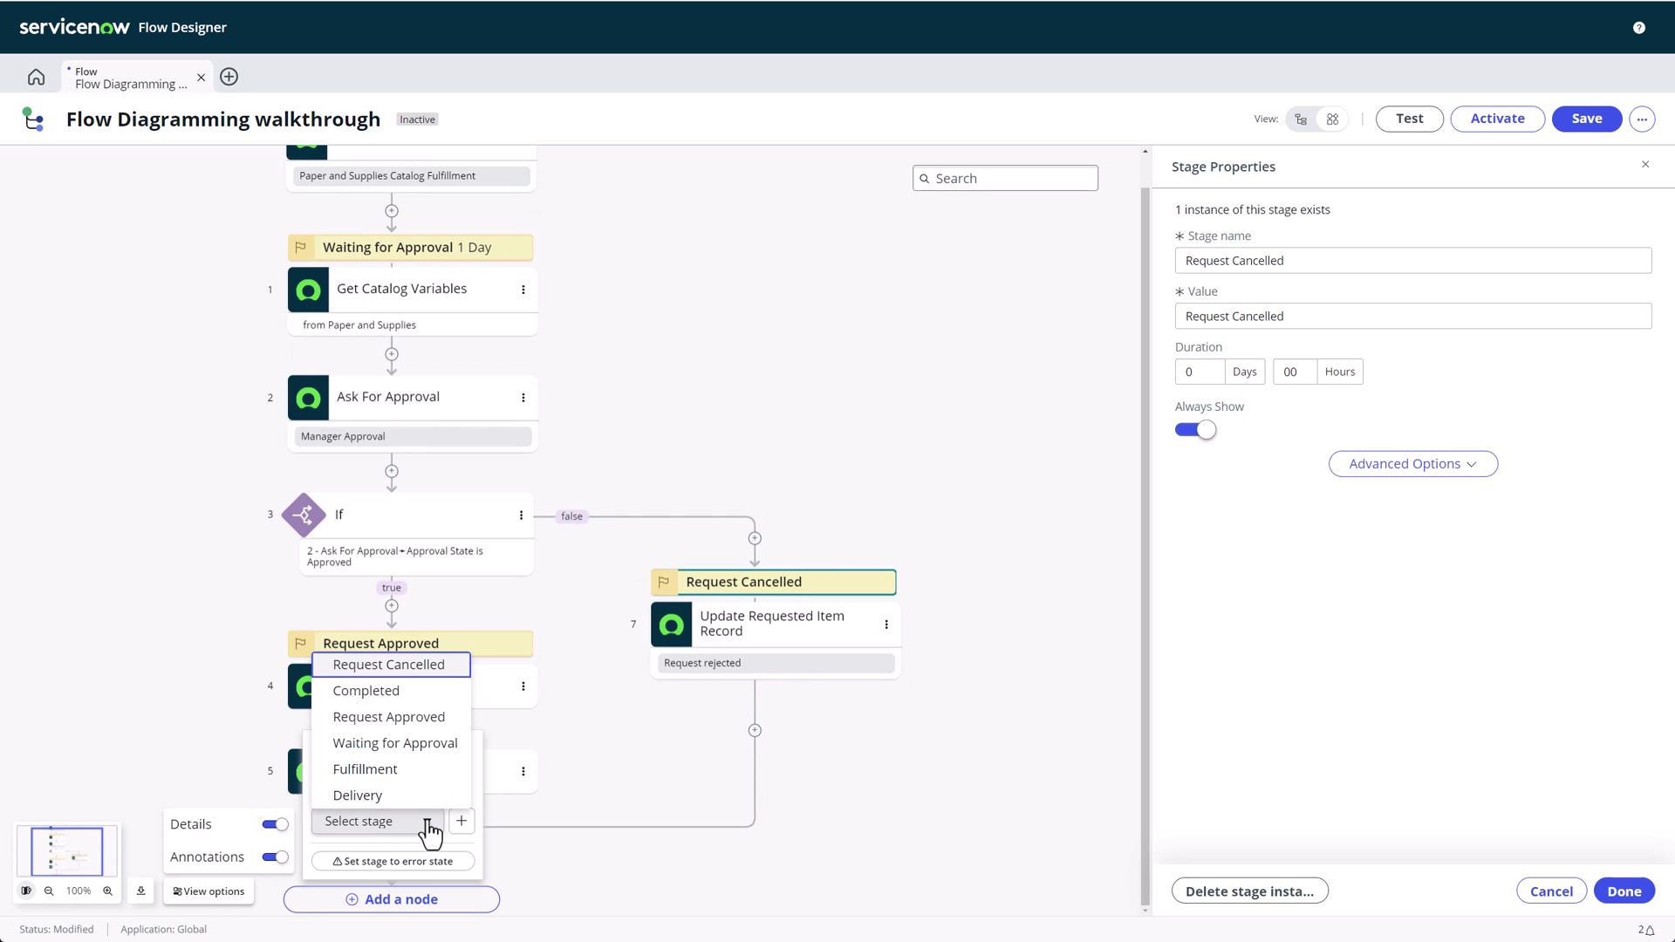
pyautogui.click(399, 795)
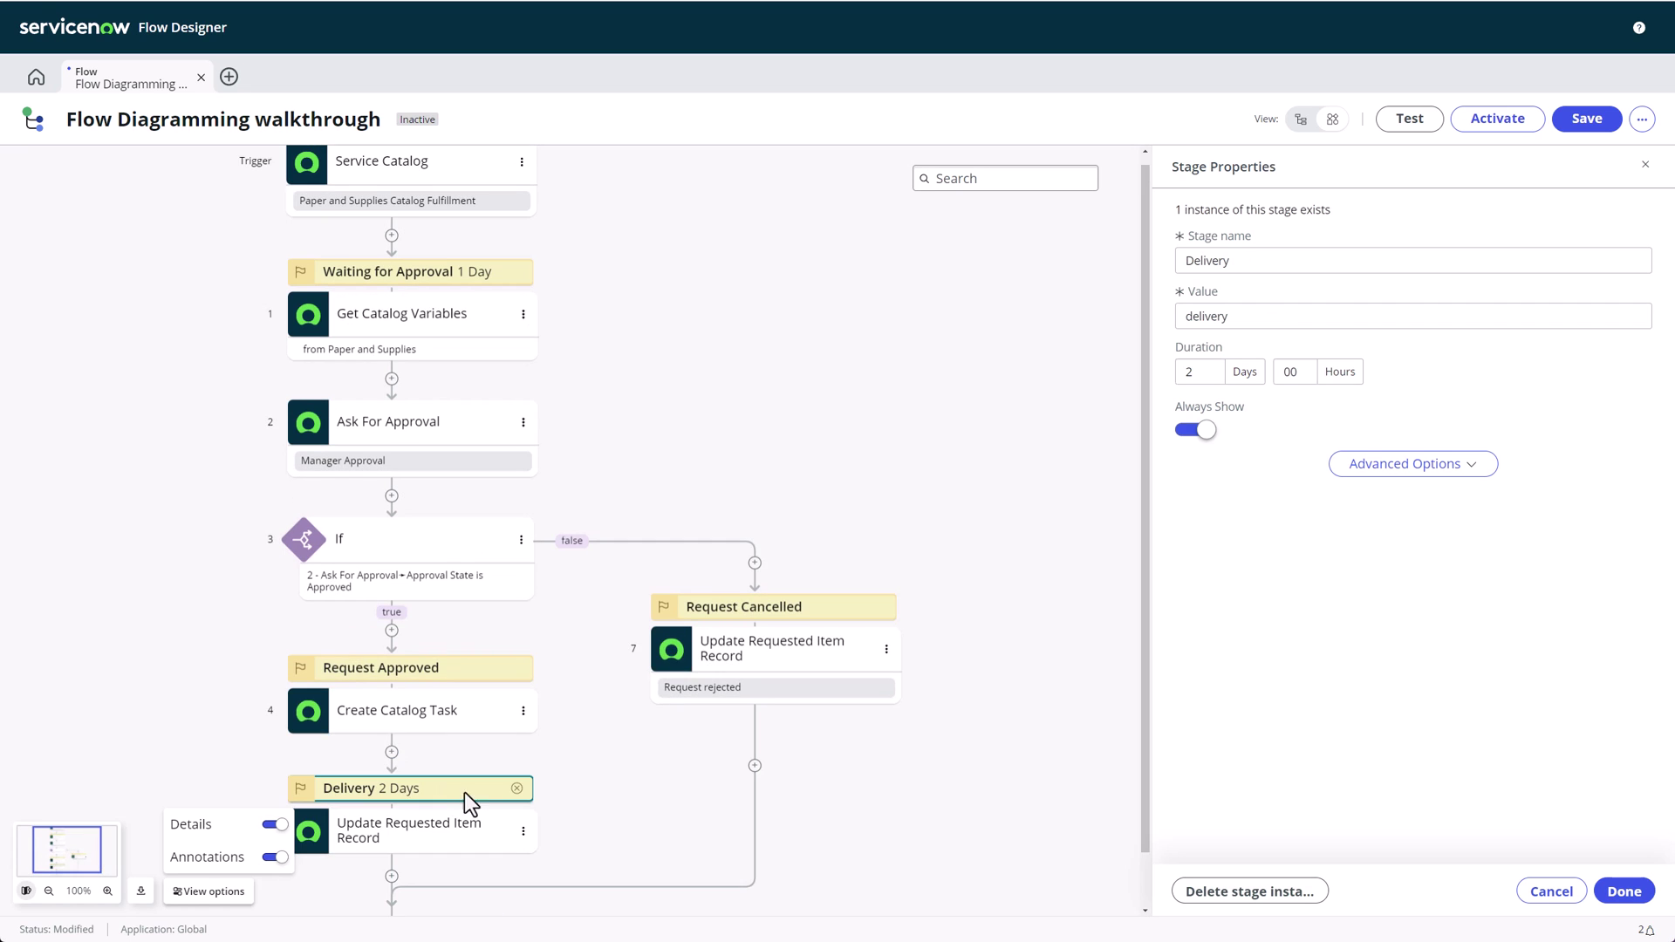
pyautogui.click(663, 789)
pyautogui.click(1599, 115)
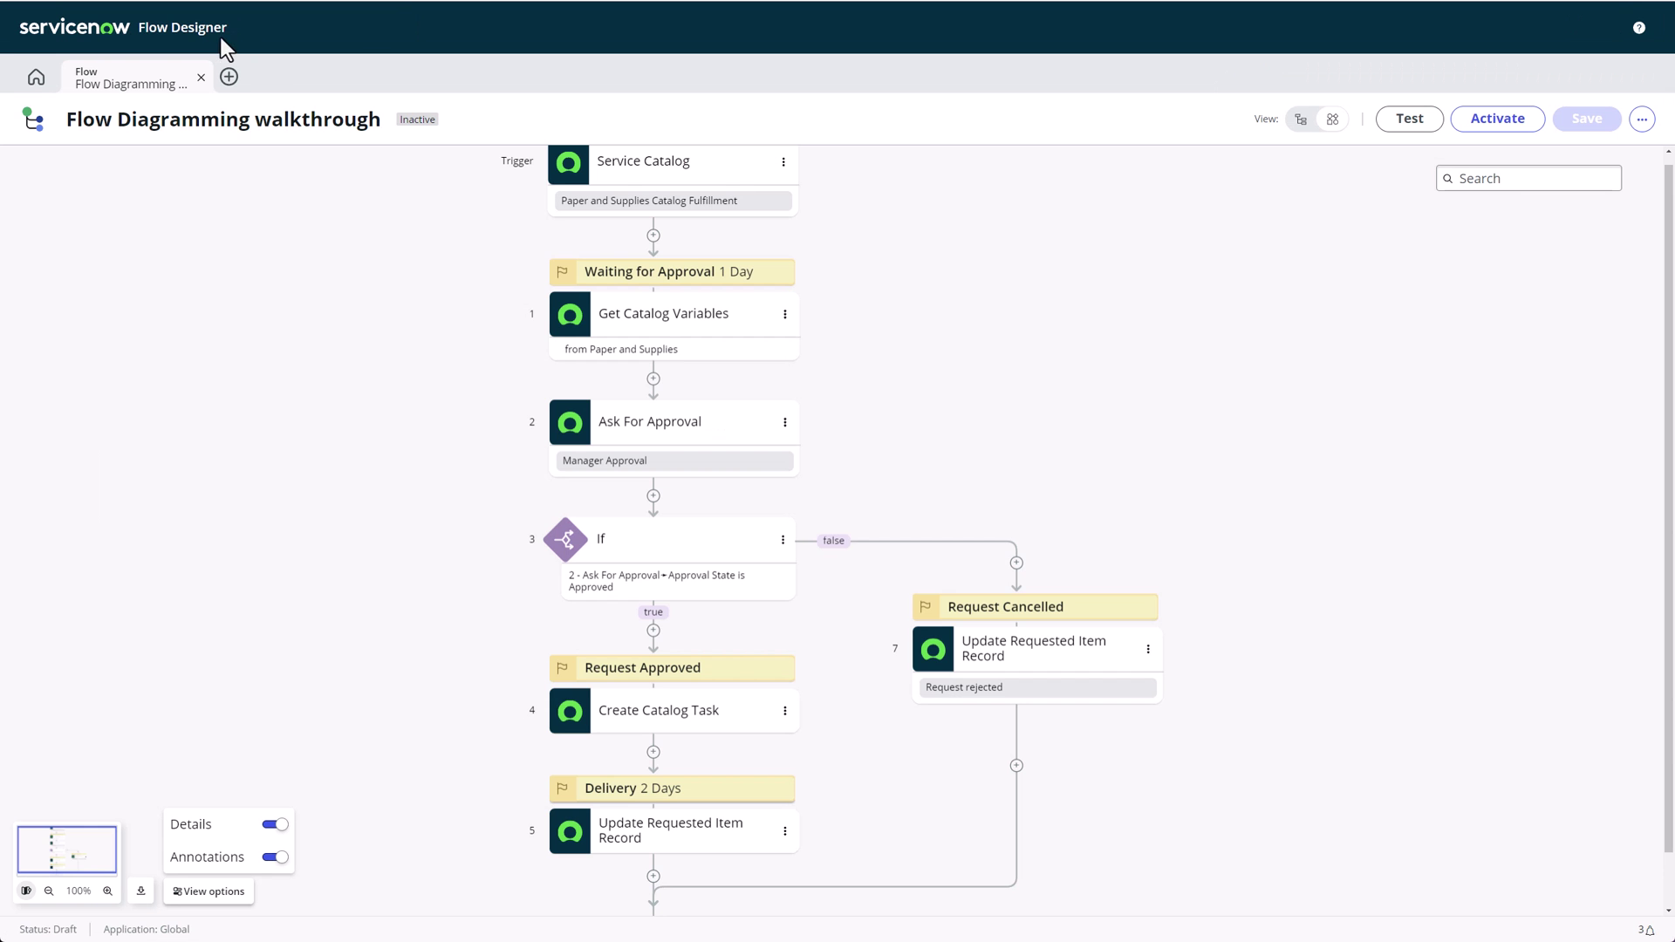
# Step: Create a new subflow named Determine Discount and switch it to diagram view
pyautogui.click(229, 76)
pyautogui.click(236, 127)
pyautogui.click(772, 118)
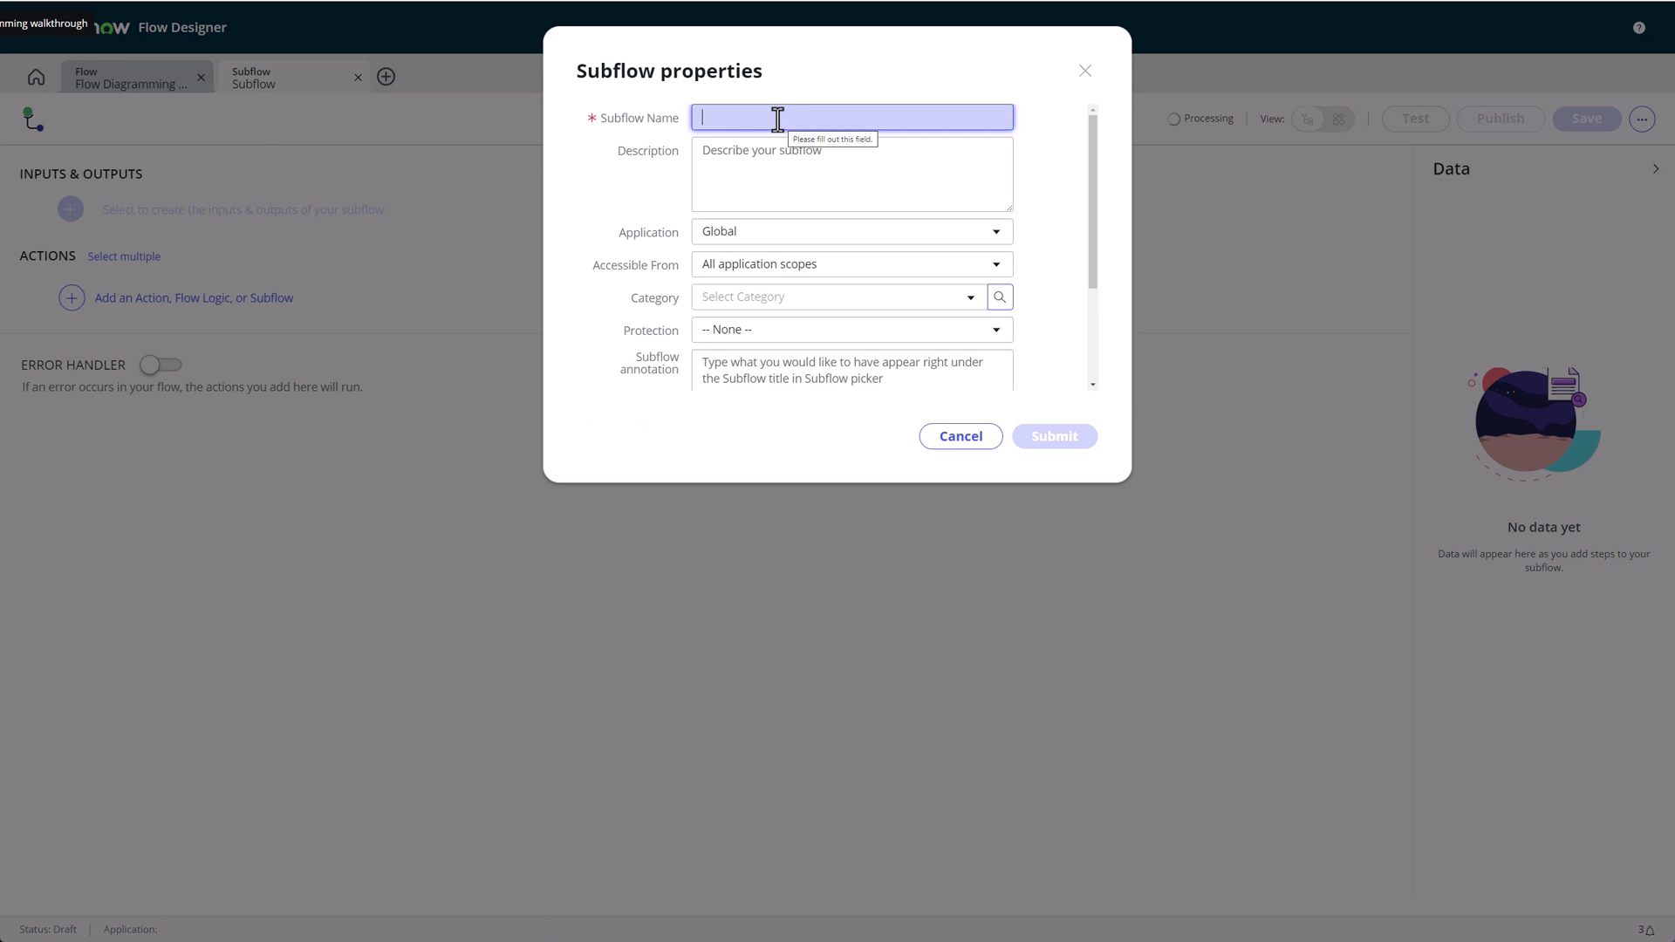
pyautogui.write('Determine Discount')
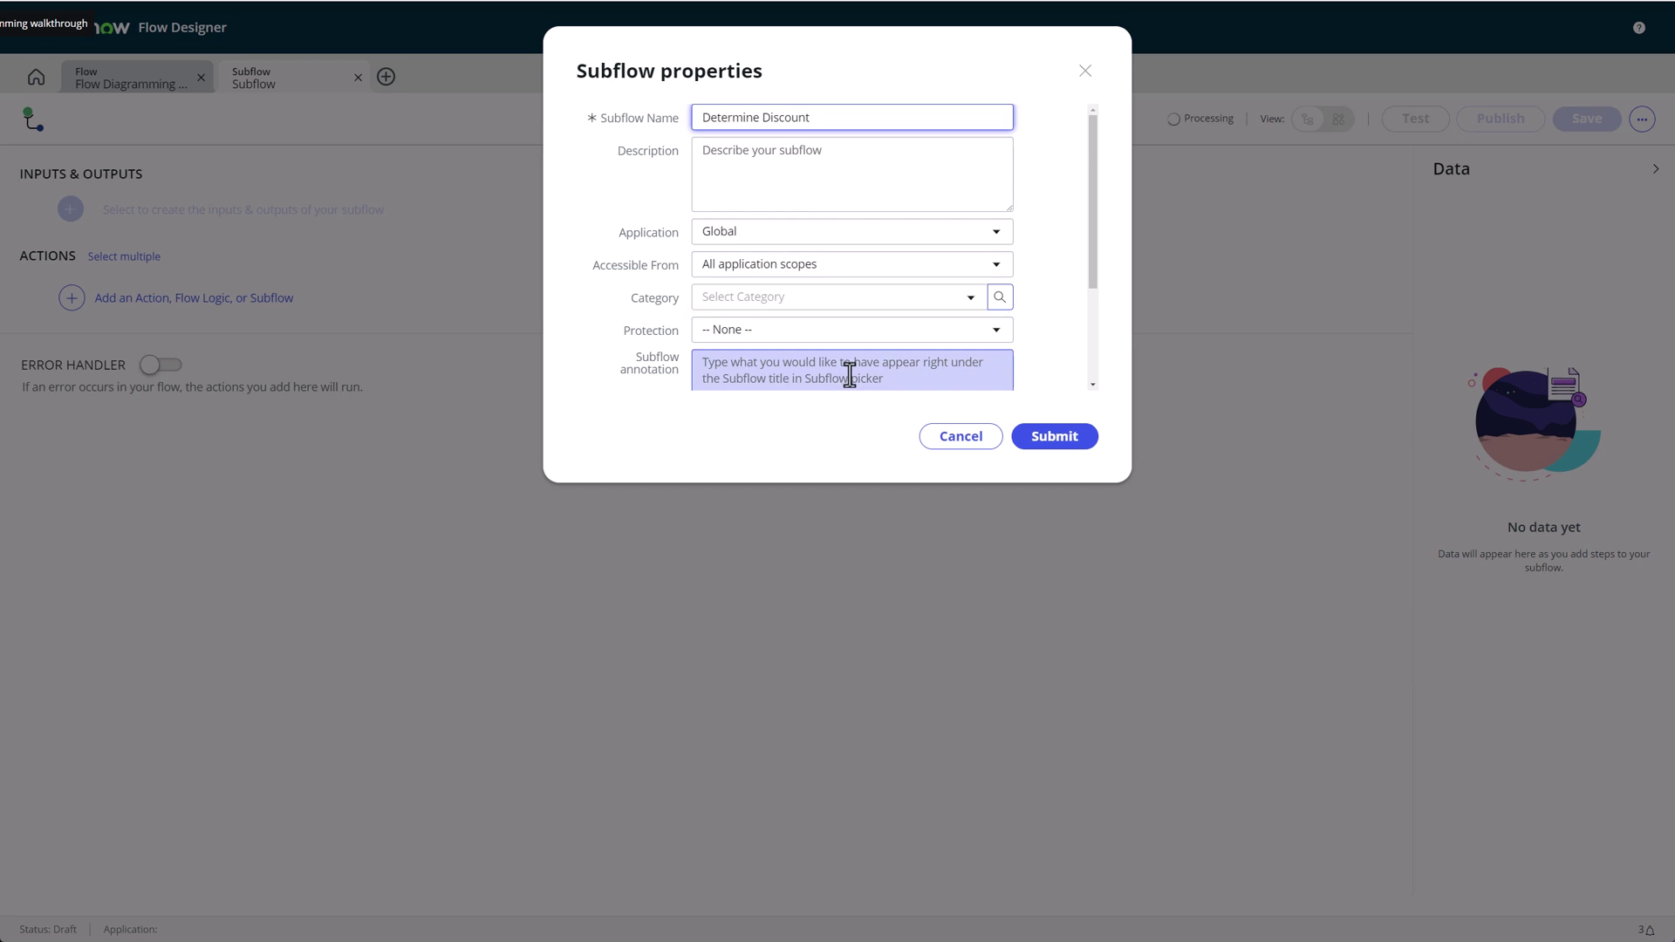
pyautogui.scroll(-3, 841, 349)
pyautogui.click(837, 329)
pyautogui.click(837, 366)
pyautogui.click(1054, 437)
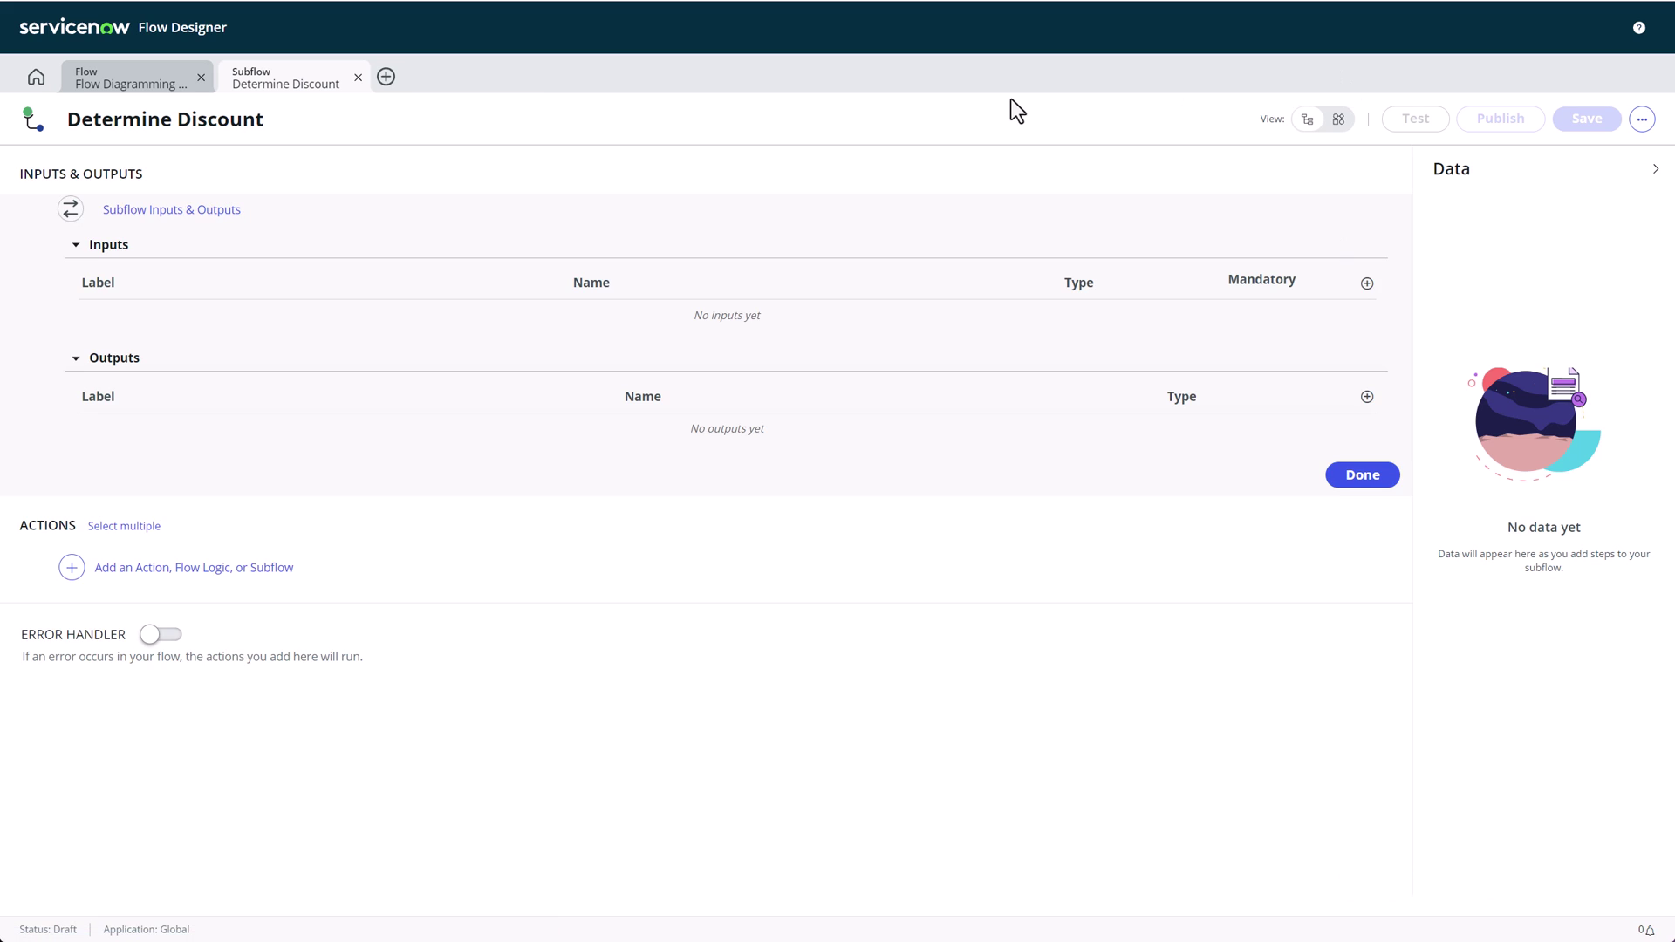
pyautogui.click(1339, 119)
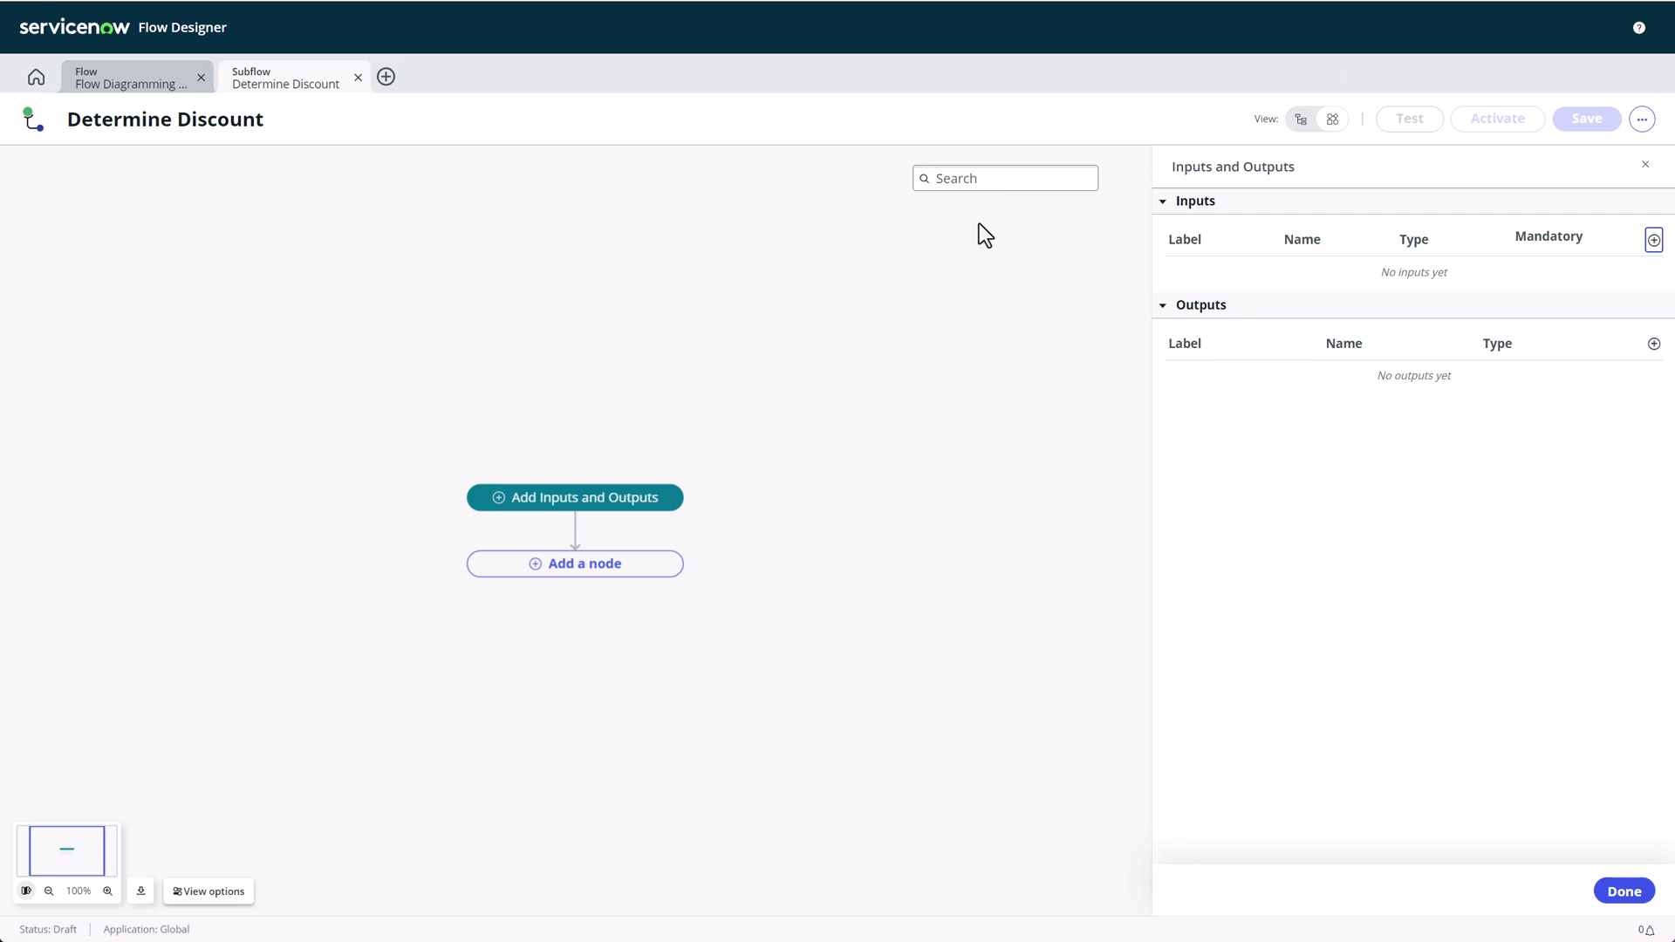
# Step: Add a subflow input labelled Requested Item
pyautogui.click(1653, 240)
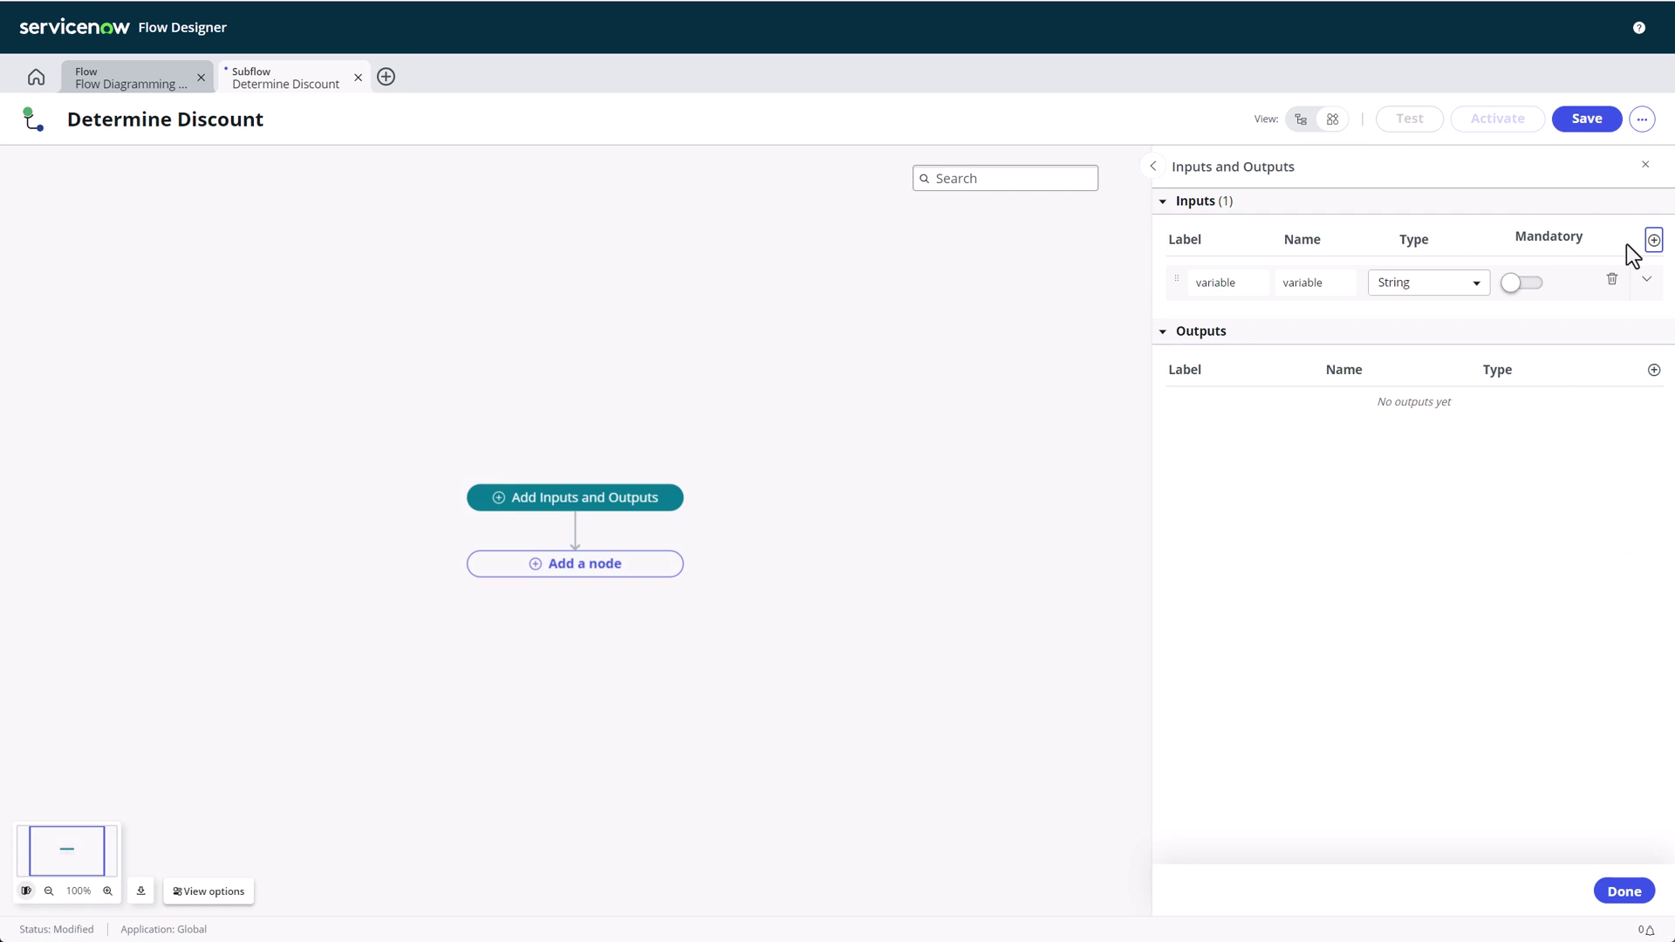
pyautogui.doubleClick(1221, 282)
pyautogui.click(1154, 166)
pyautogui.click(699, 281)
pyautogui.doubleClick(701, 283)
pyautogui.write('Requested Item')
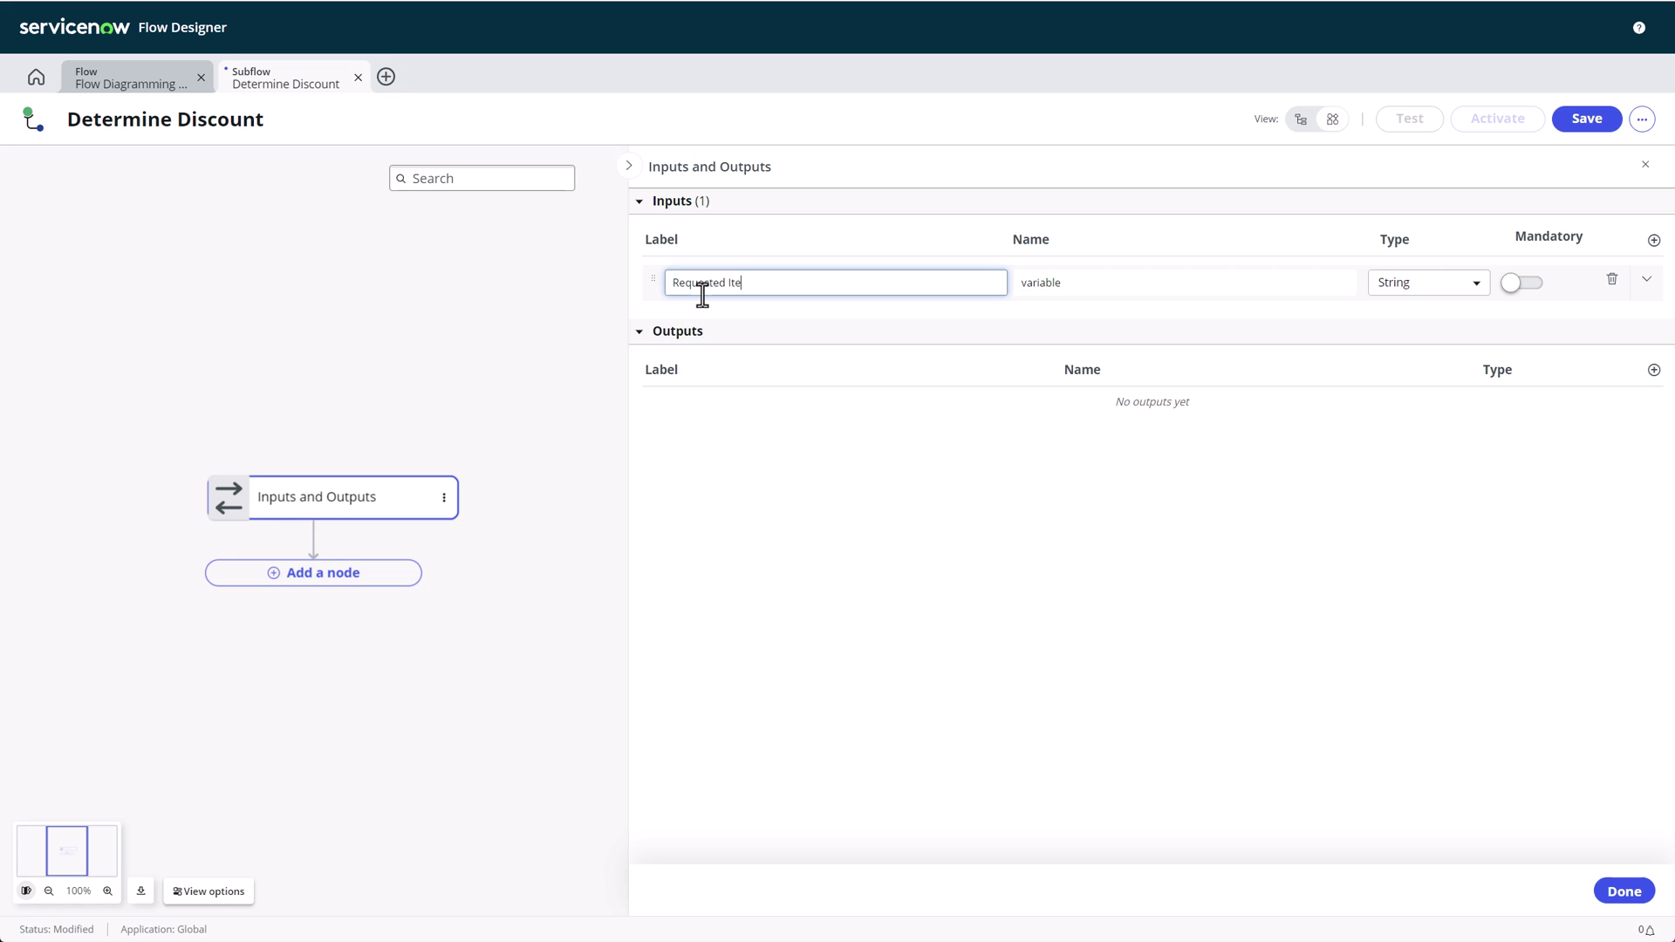
# Step: Set the Requested Item input's type to a reference to Requested Item [sc_req_item] and make it mandatory
pyautogui.press('Tab')
pyautogui.press('Tab')
pyautogui.press('Return')
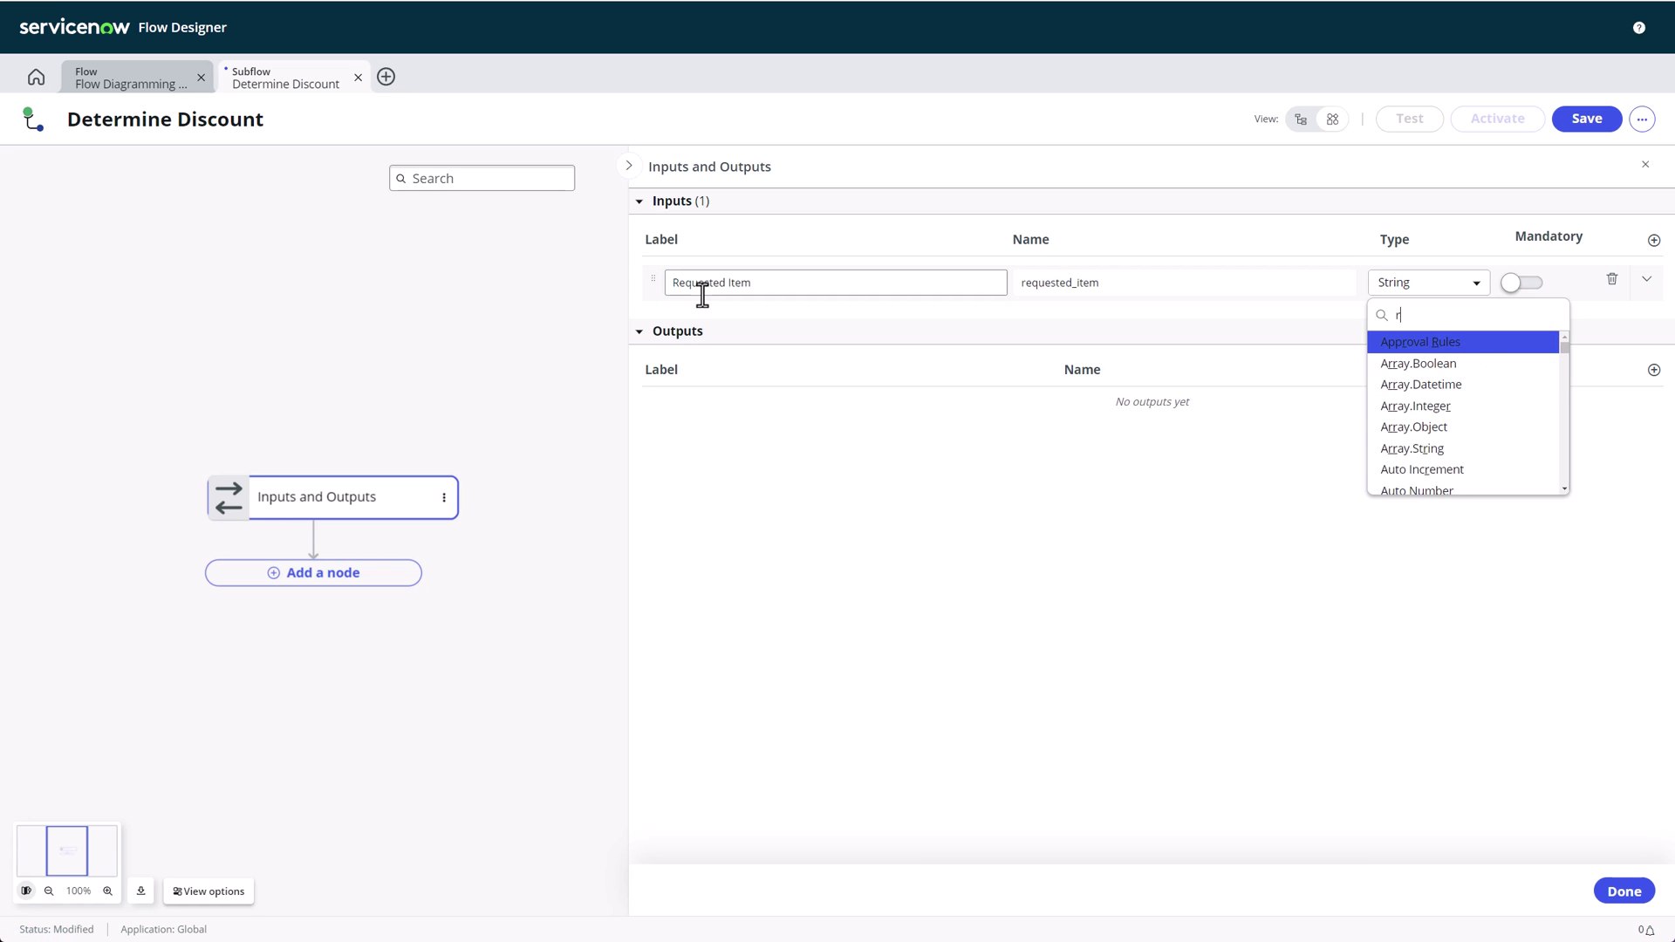
pyautogui.write('Reference.requested')
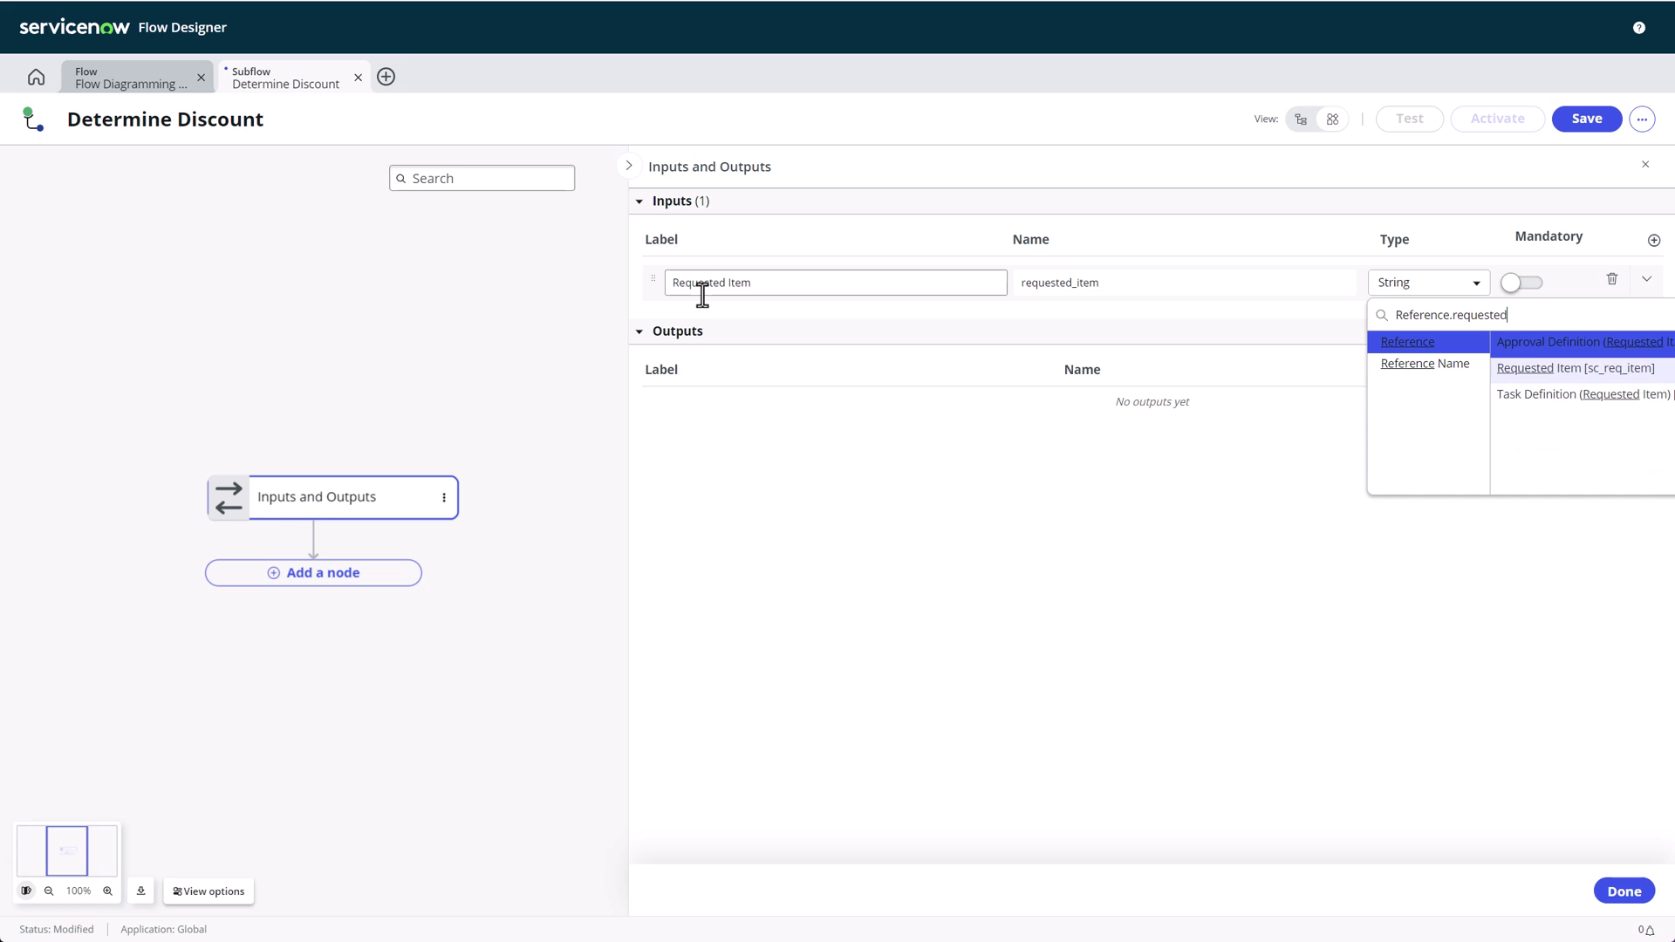
pyautogui.press('Down')
pyautogui.press('Return')
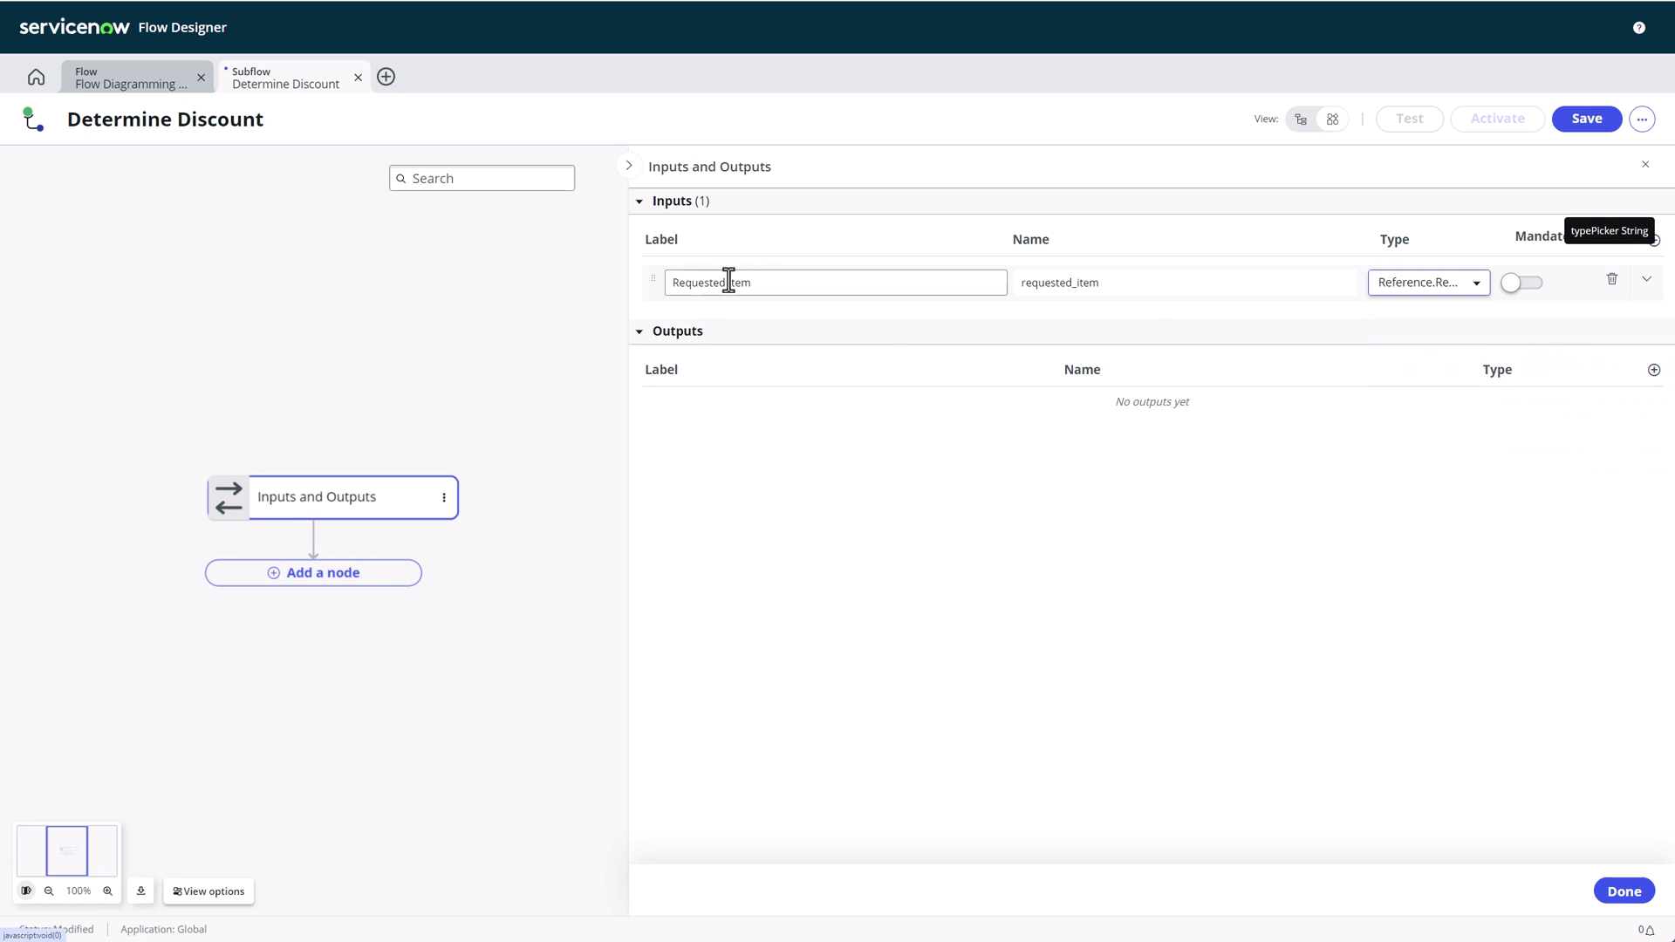
pyautogui.click(1516, 285)
# Step: Add a String output labelled Reward level and finish the subflow's inputs and outputs
pyautogui.click(1654, 370)
pyautogui.doubleClick(770, 413)
pyautogui.write('Reward lever')
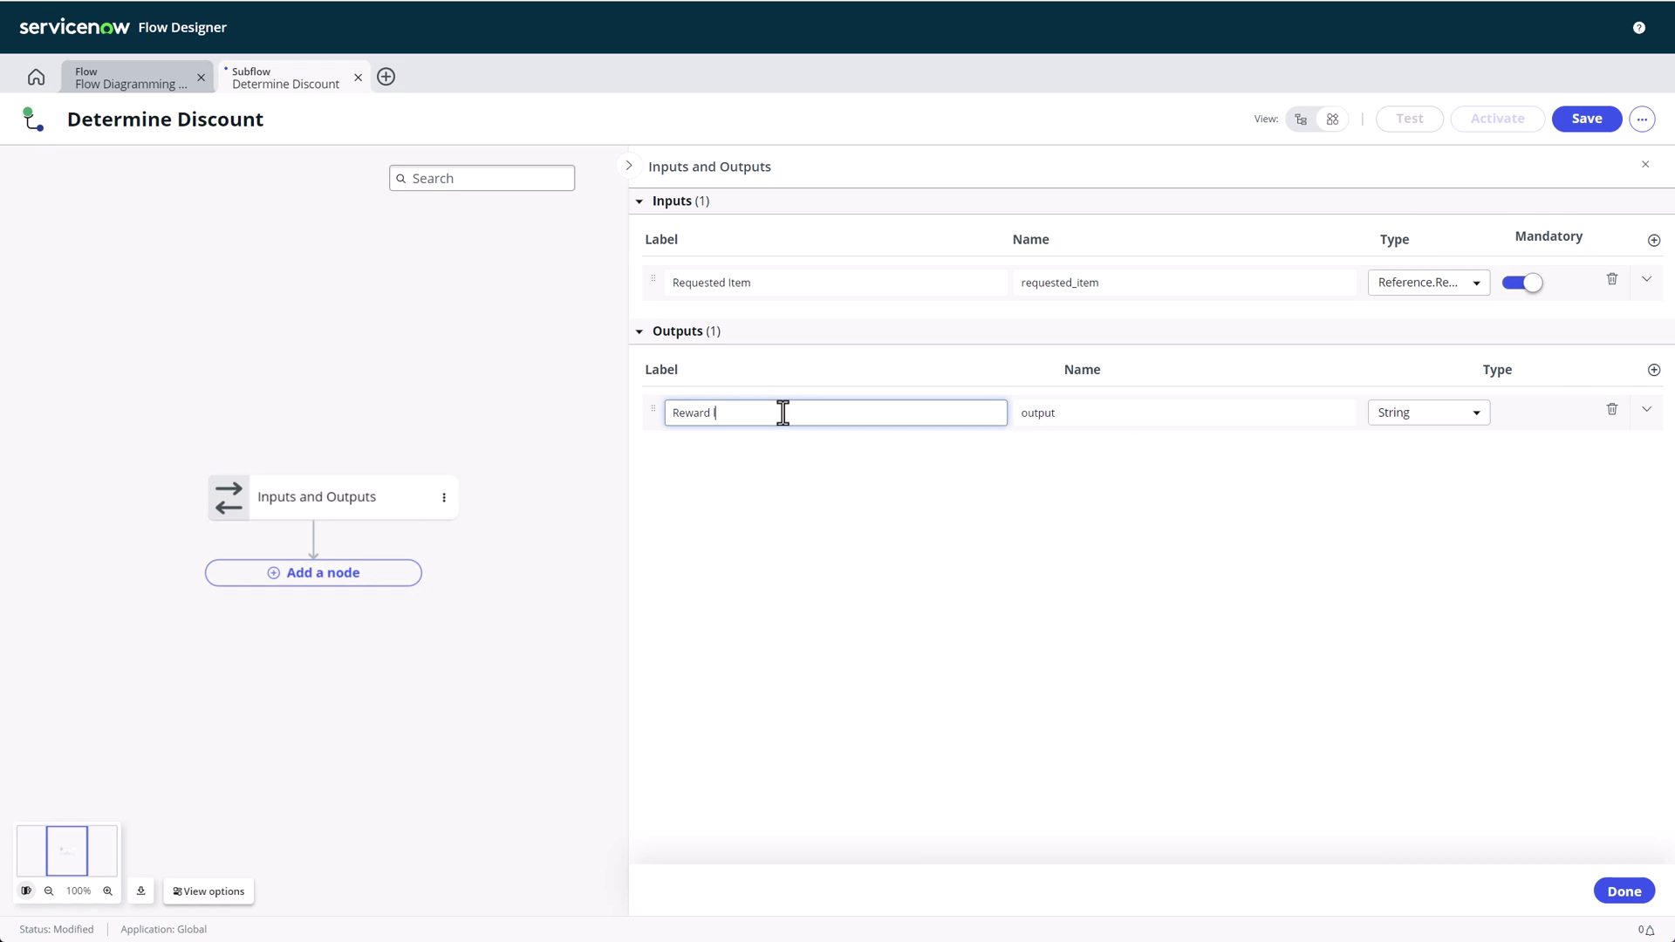
pyautogui.press('Tab')
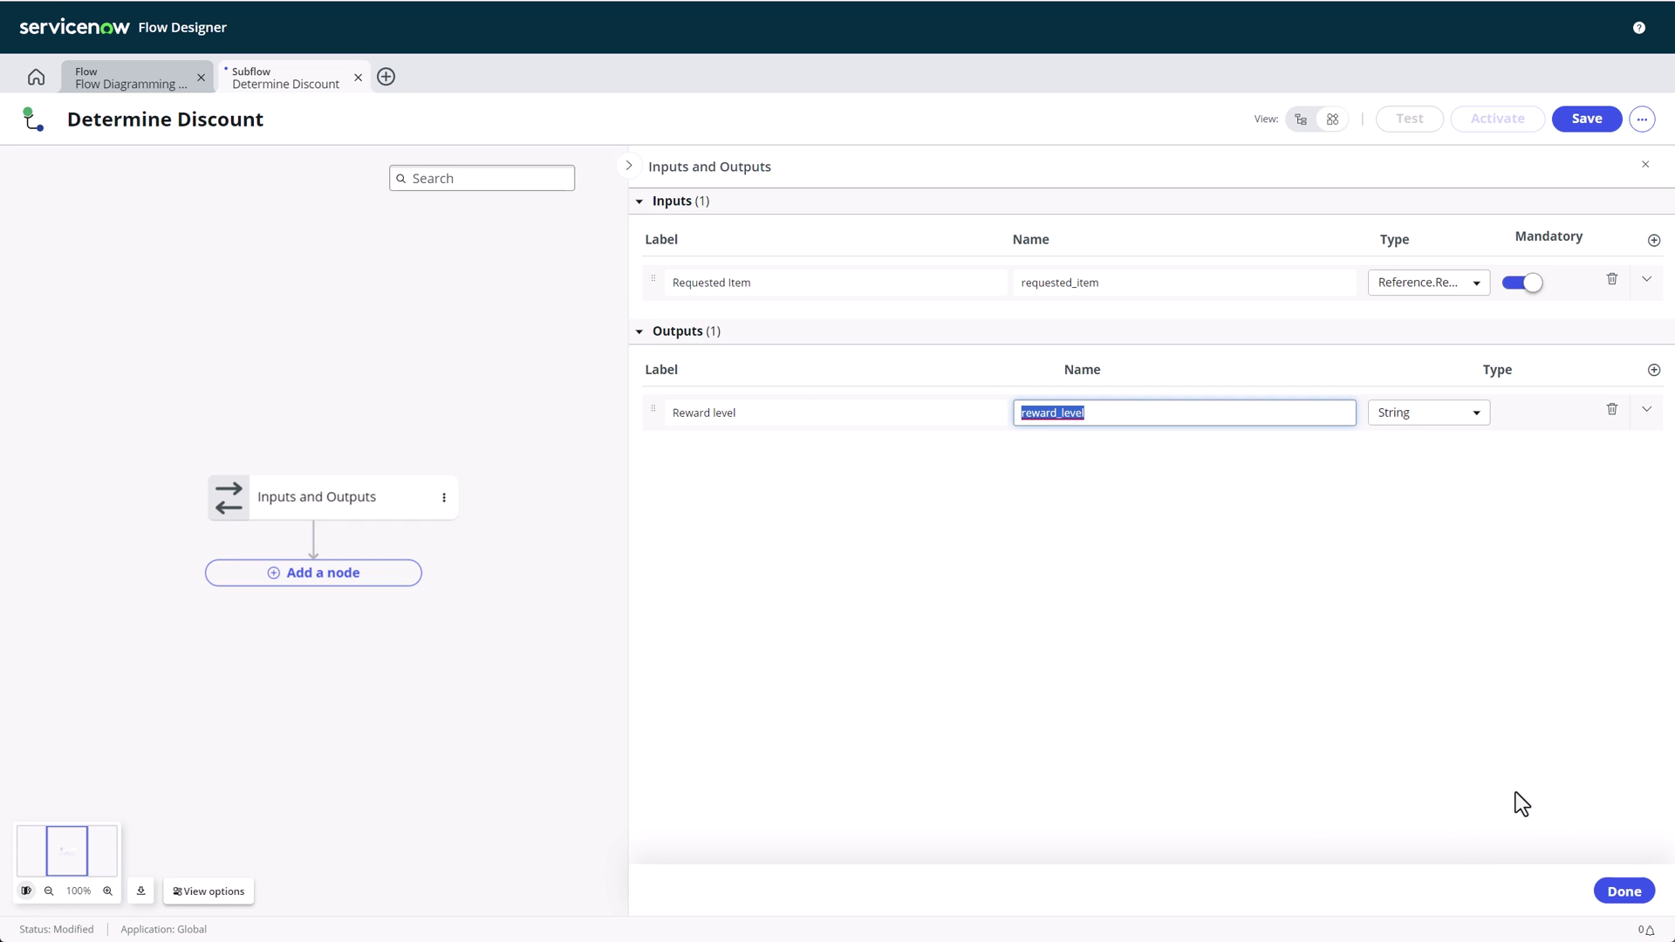
pyautogui.click(1623, 891)
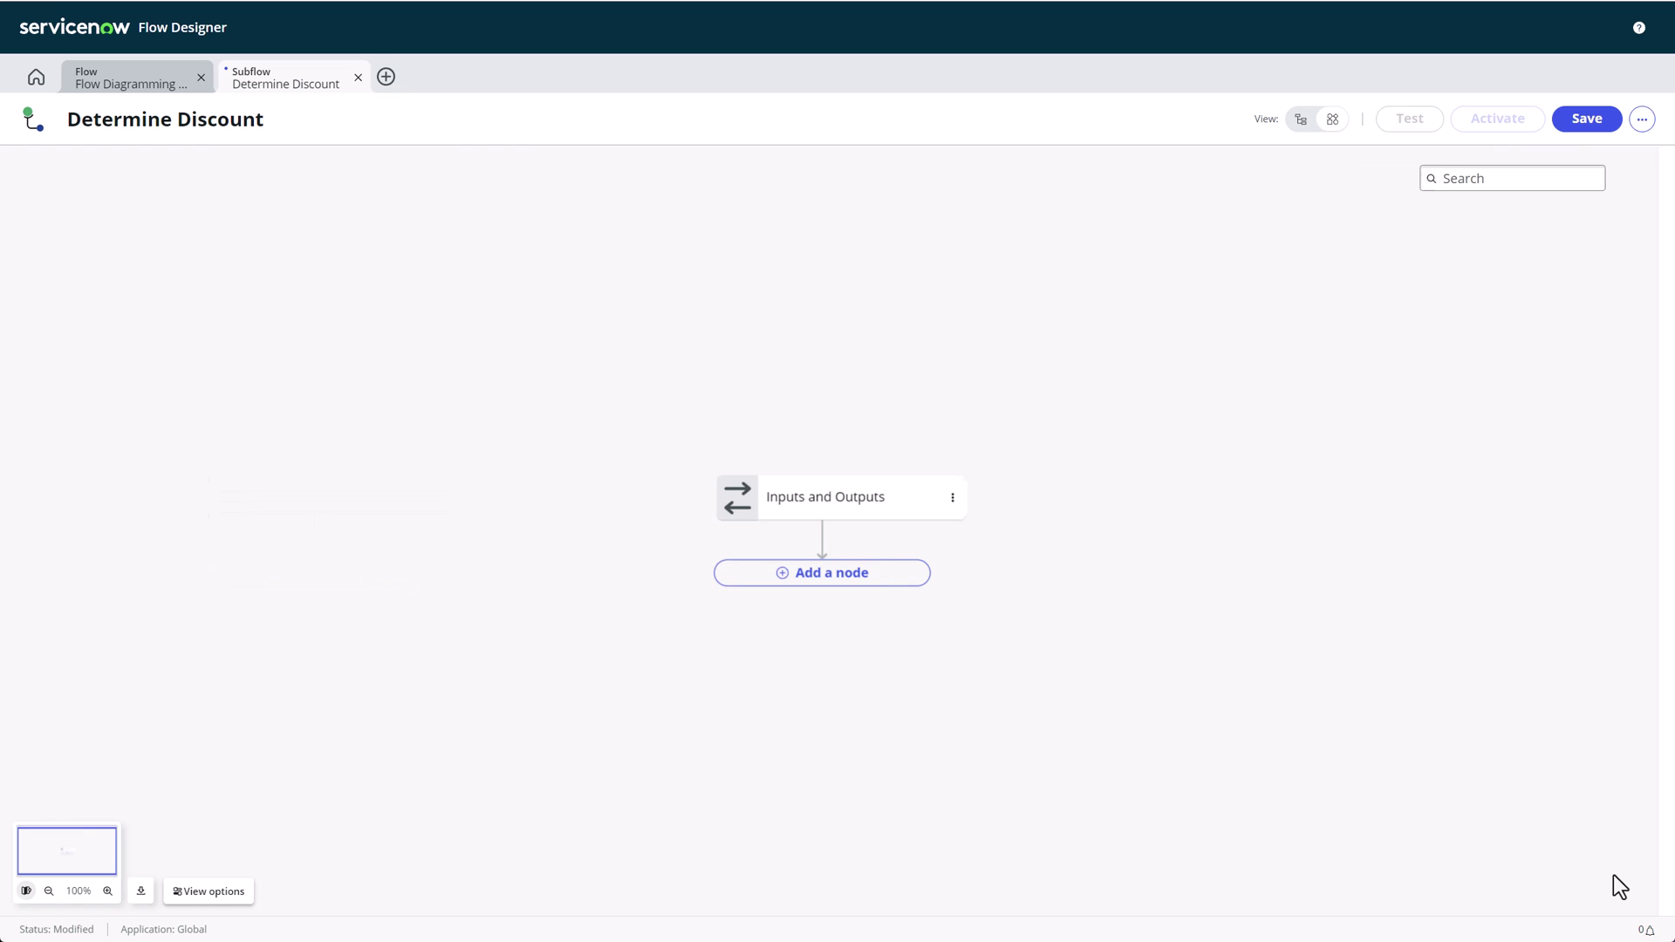
# Step: Add a Make a decision flow logic node after the inputs and outputs
pyautogui.click(824, 576)
pyautogui.click(843, 650)
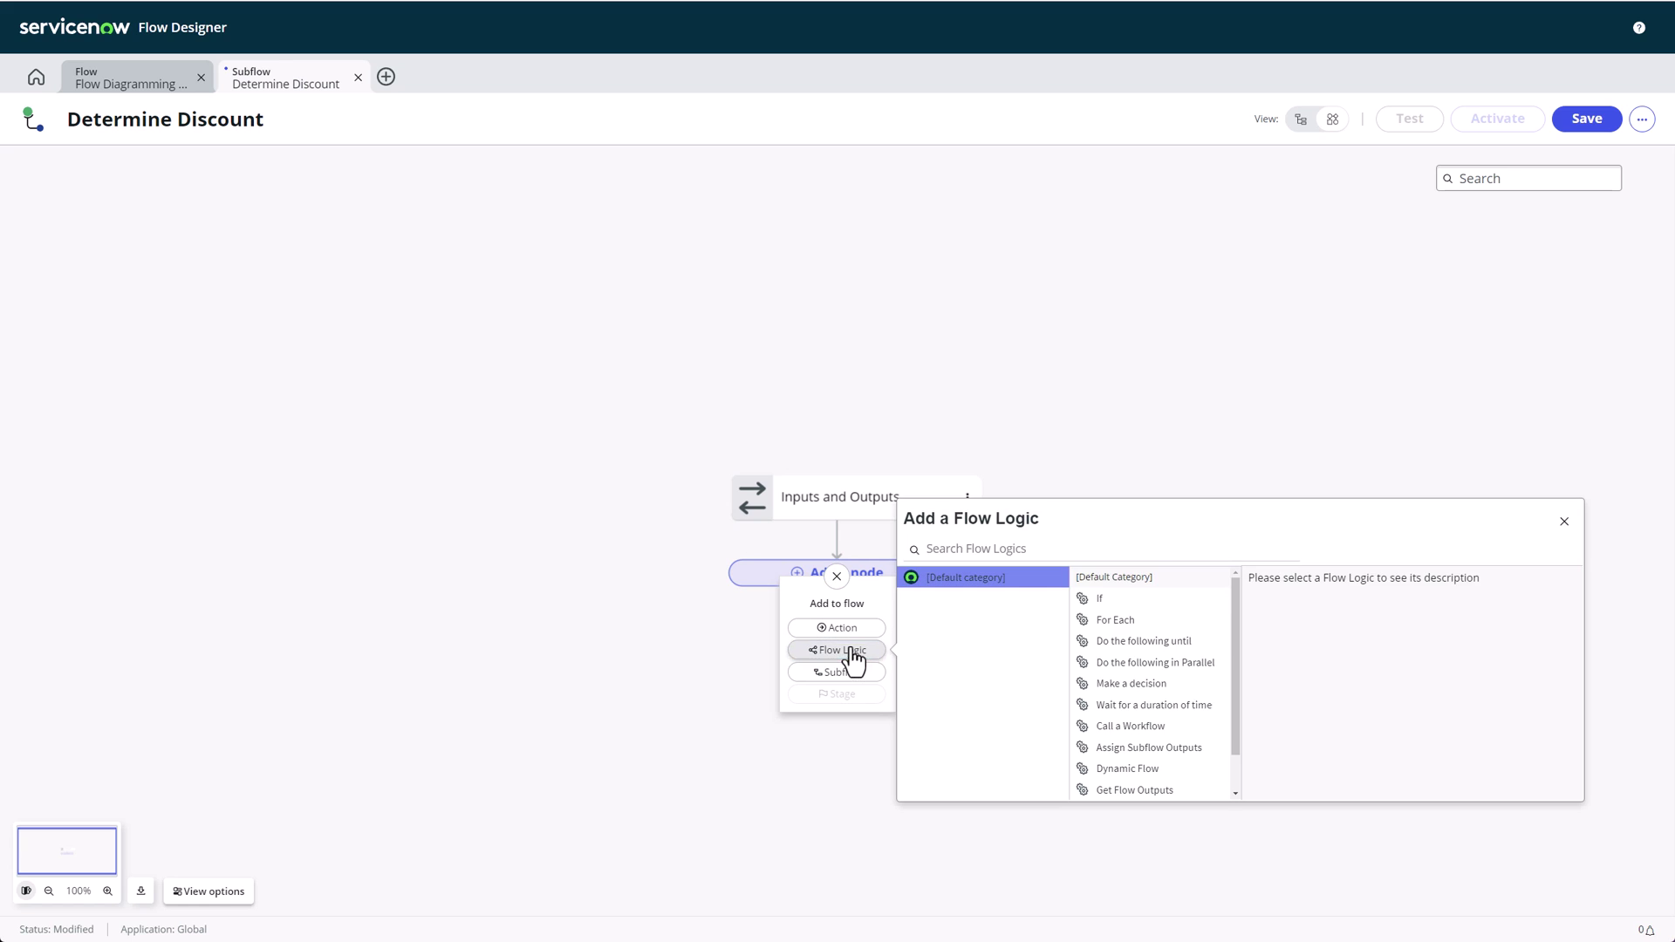
pyautogui.scroll(-1, 1138, 643)
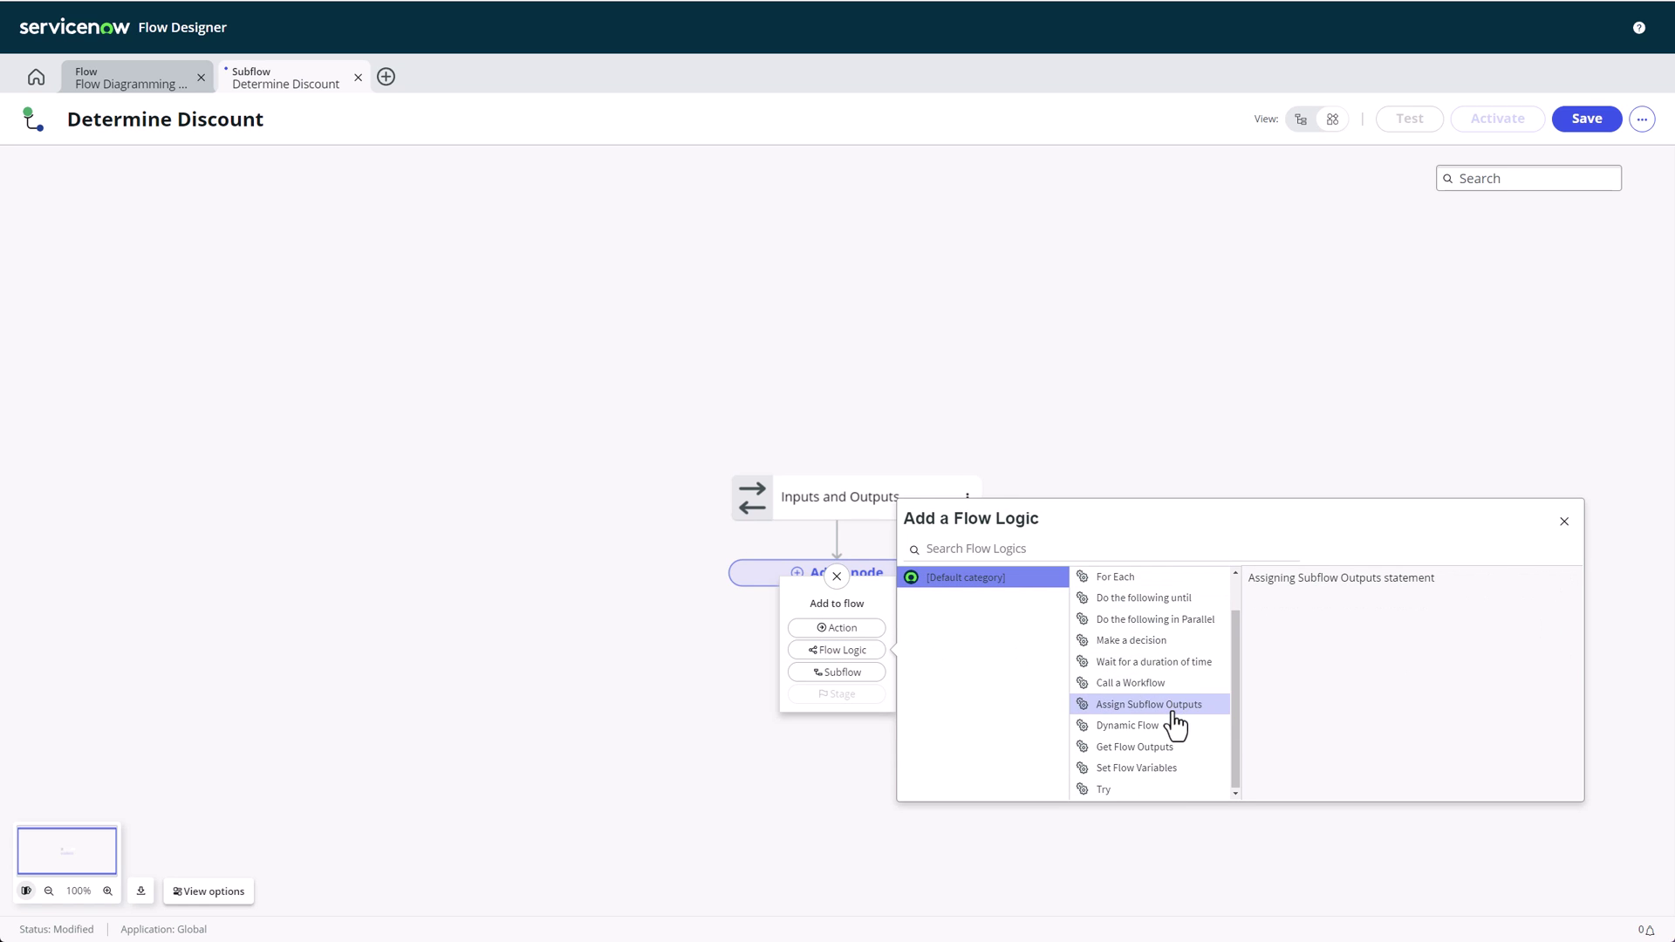
pyautogui.click(1153, 643)
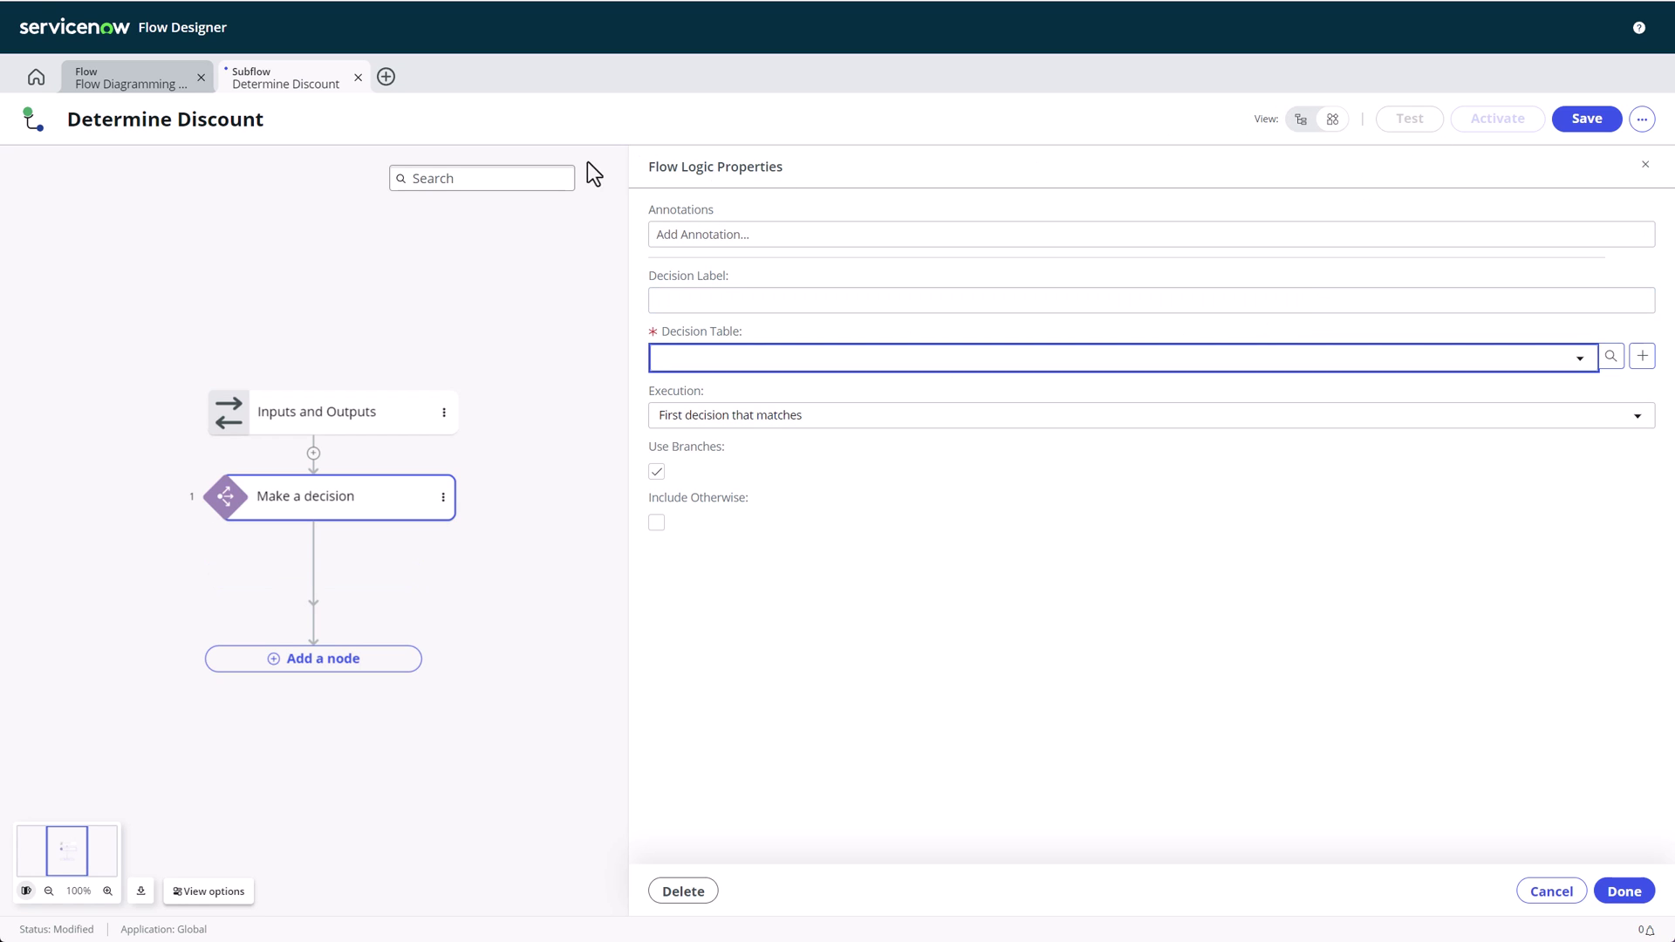
pyautogui.click(626, 168)
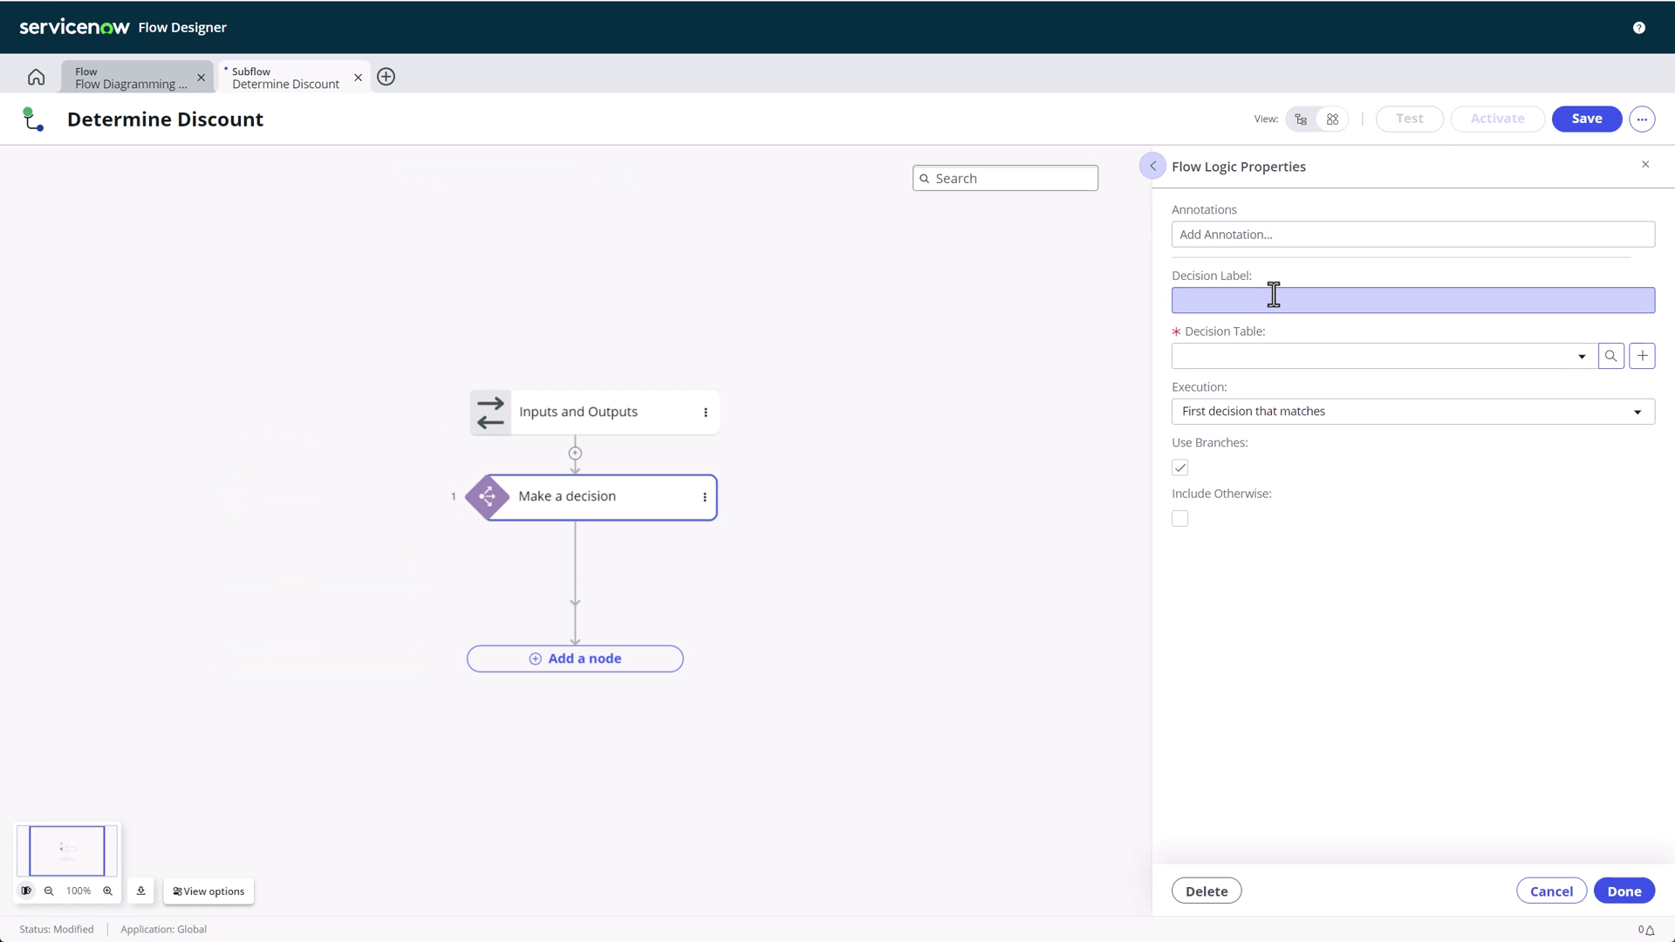
# Step: Use the Service Catalog Discount decision table with the subflow's Requested Item input as its Requested Item, and finish the decision
pyautogui.click(1274, 351)
pyautogui.scroll(-2, 1275, 458)
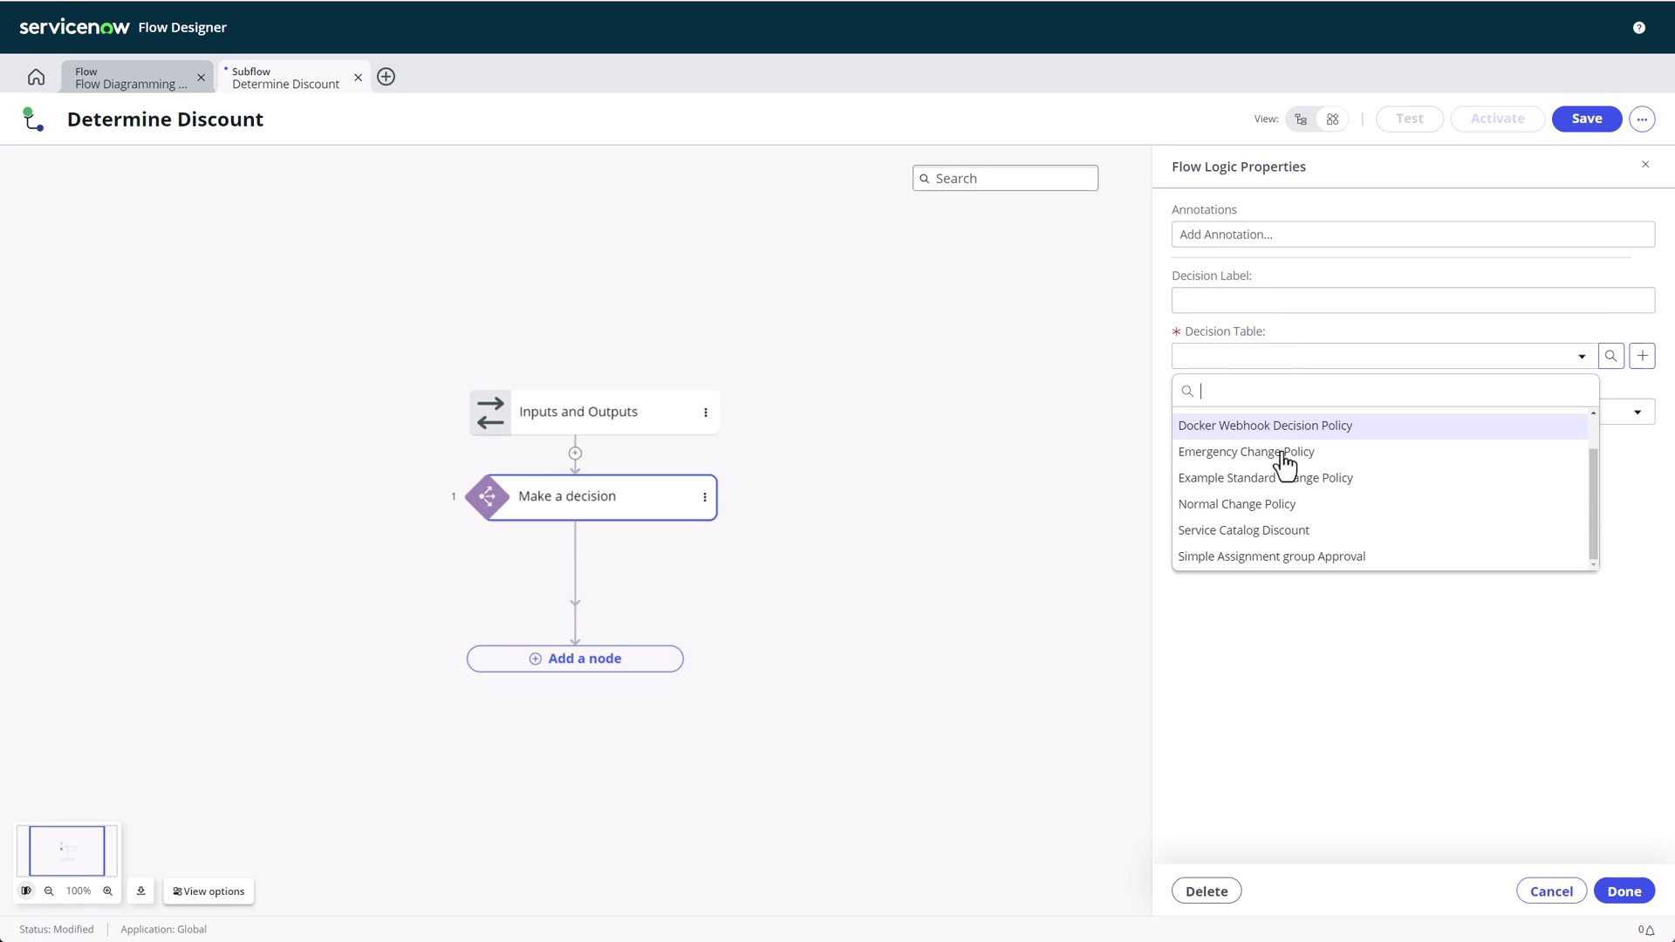
pyautogui.click(1274, 532)
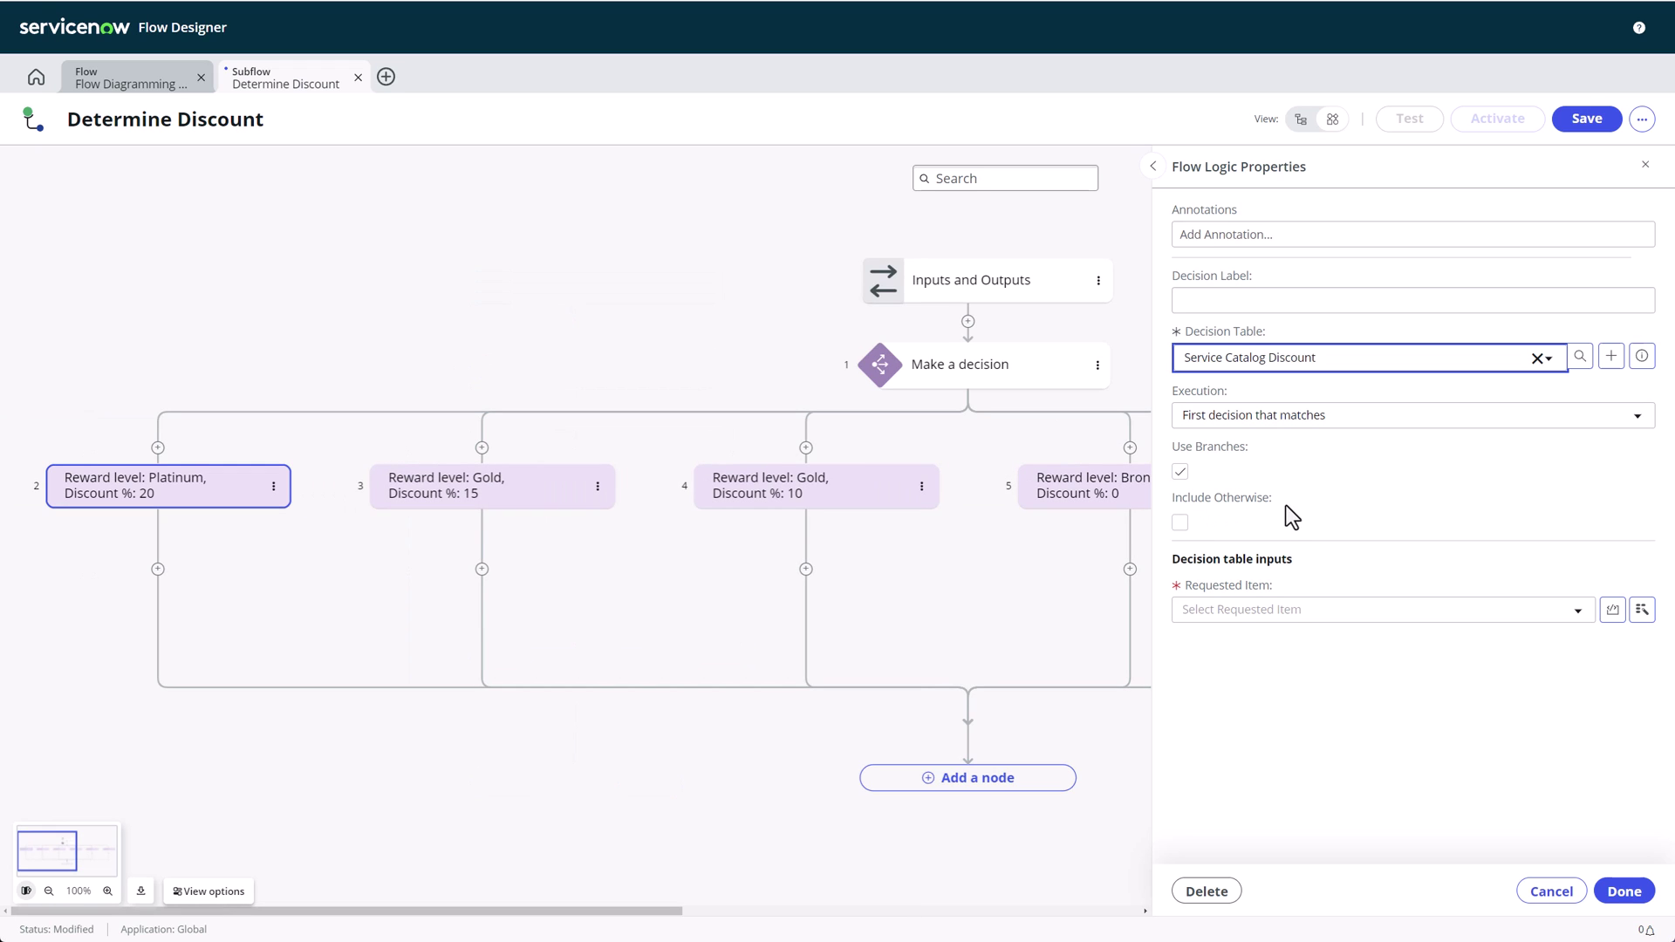
pyautogui.click(1642, 609)
pyautogui.click(1541, 677)
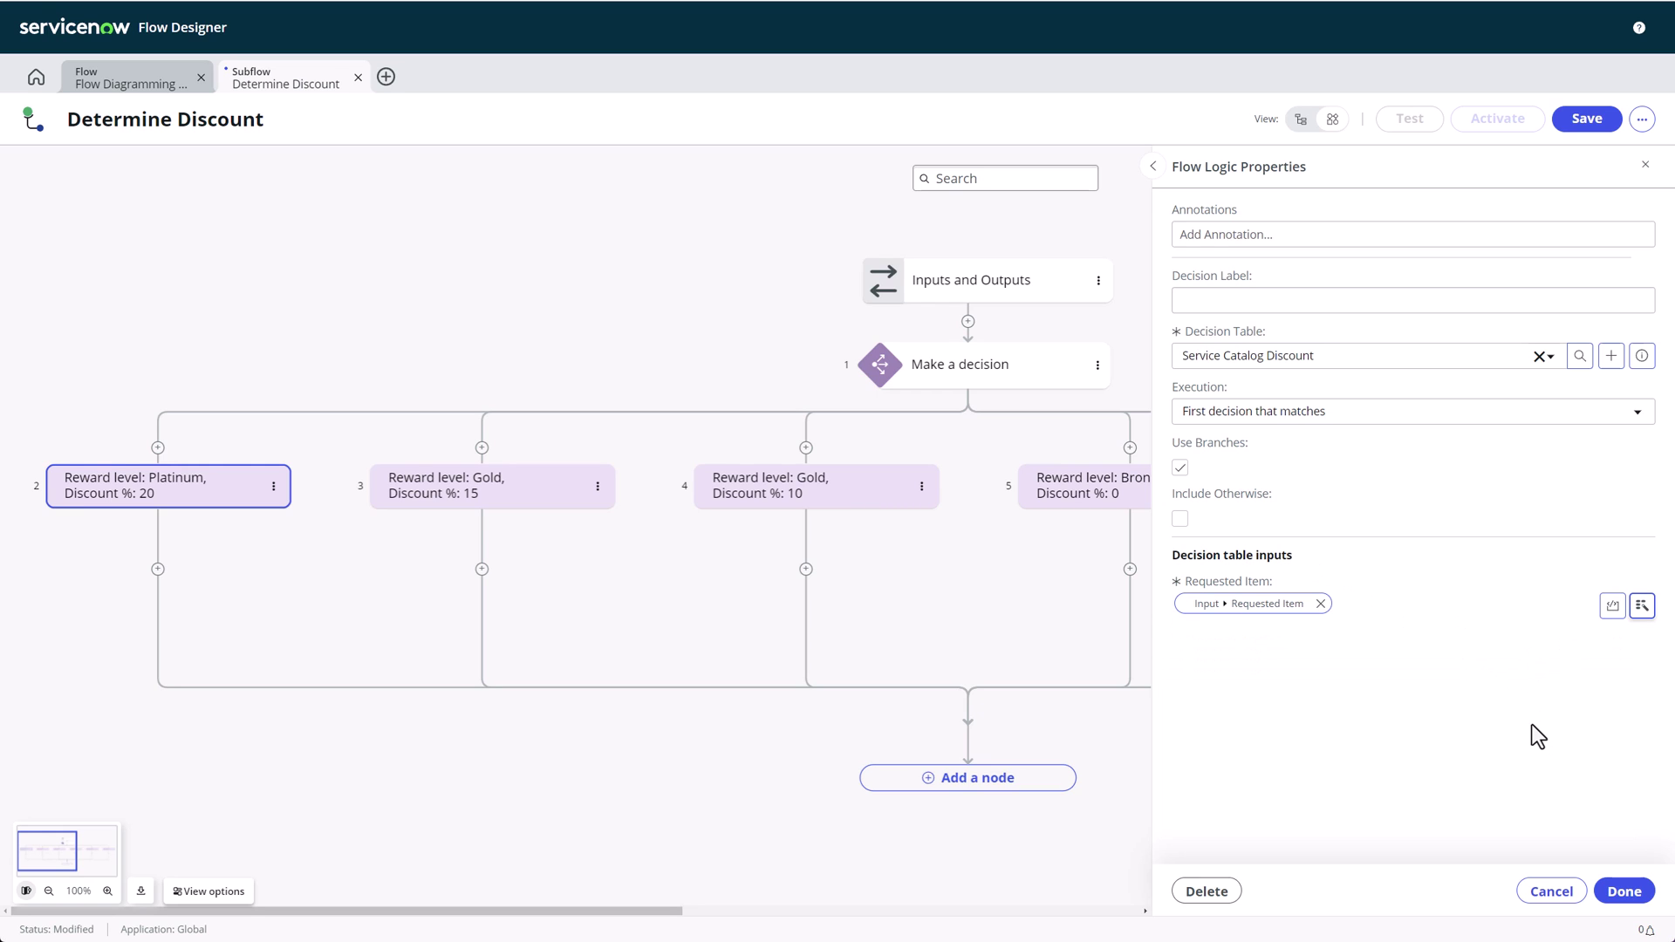
pyautogui.click(1625, 892)
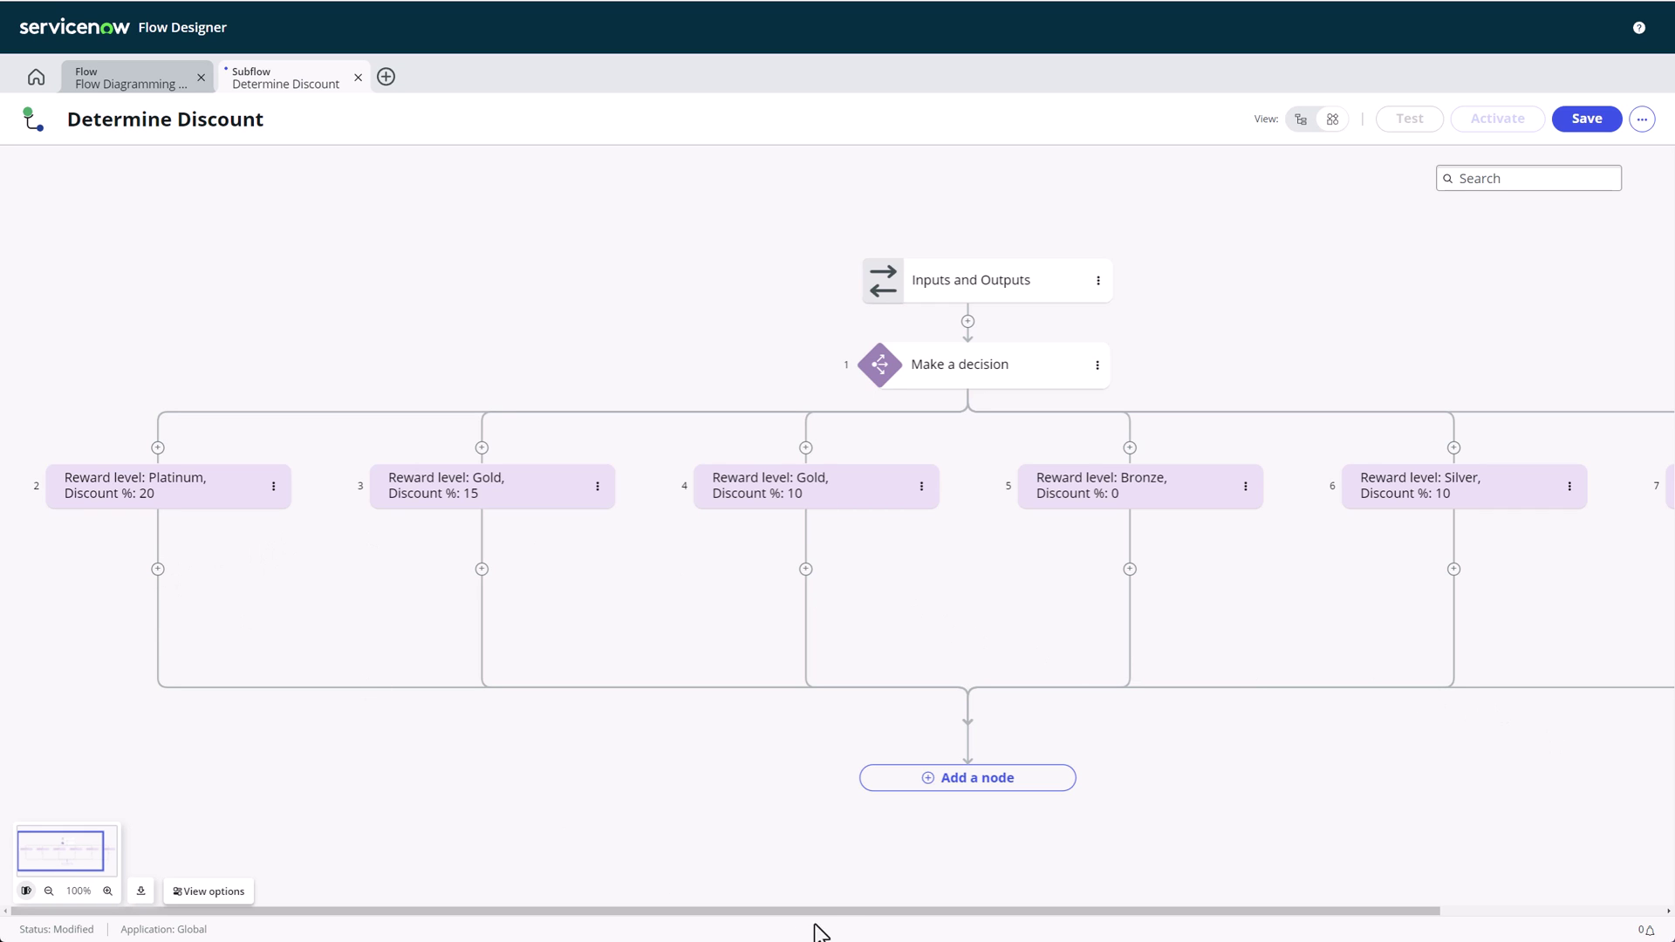
# Step: Turn off the use of branches for the Make a decision node and confirm the change
pyautogui.moveTo(845, 910)
pyautogui.mouseDown()
pyautogui.moveTo(1082, 909)
pyautogui.moveTo(827, 908)
pyautogui.mouseUp()
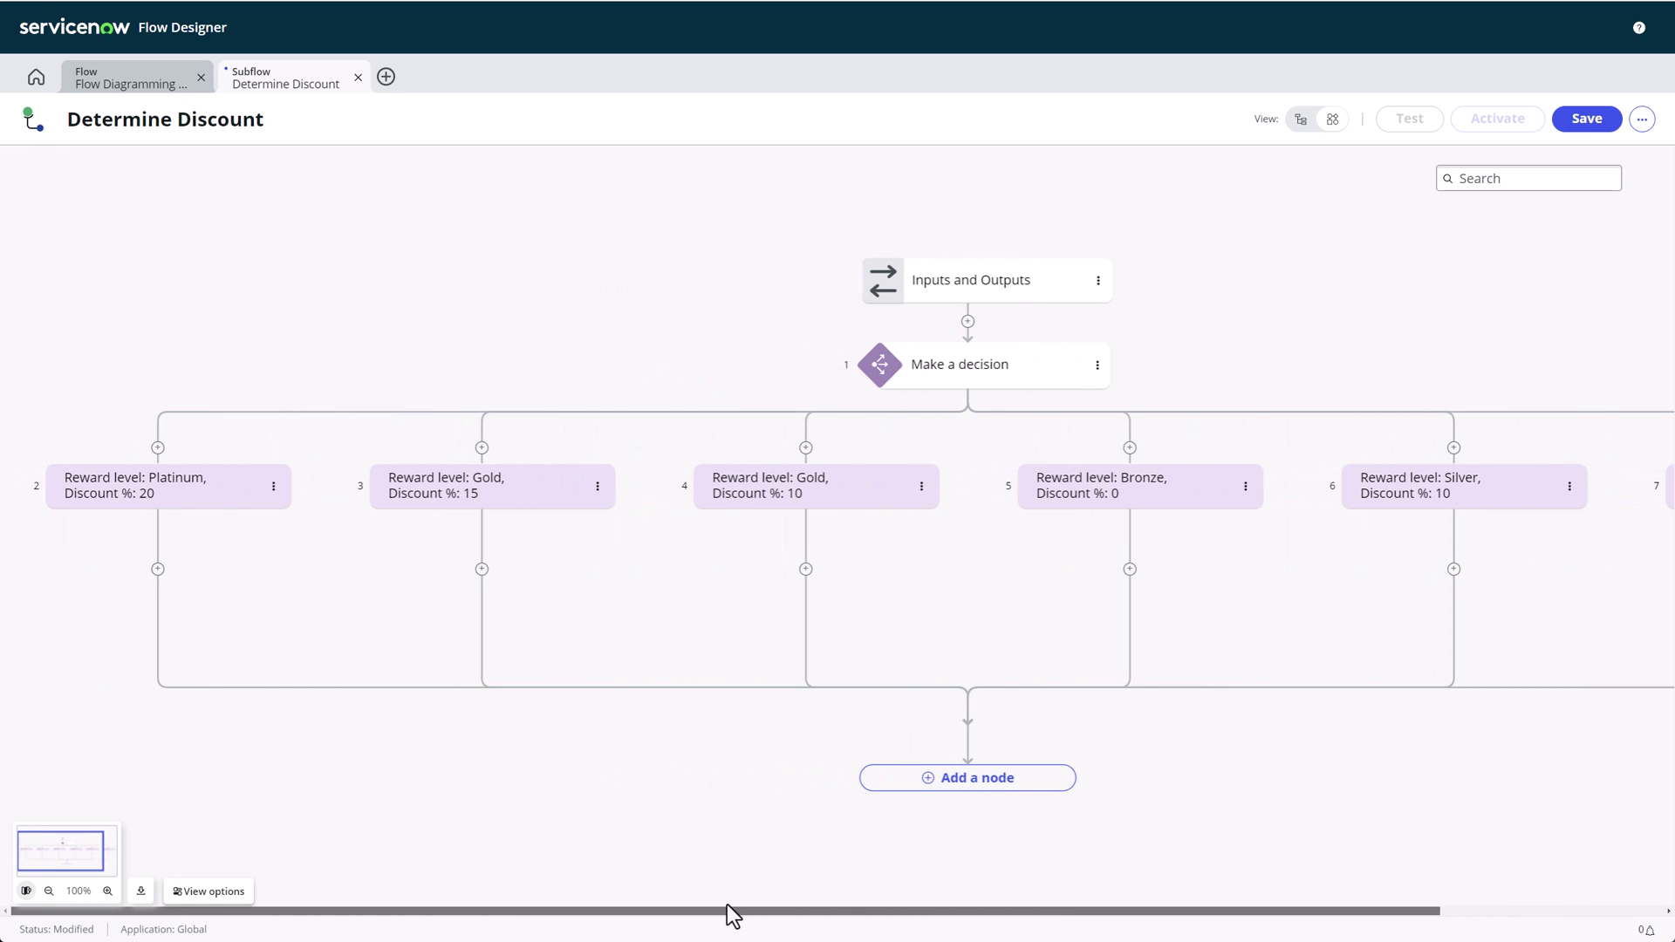
pyautogui.click(1002, 363)
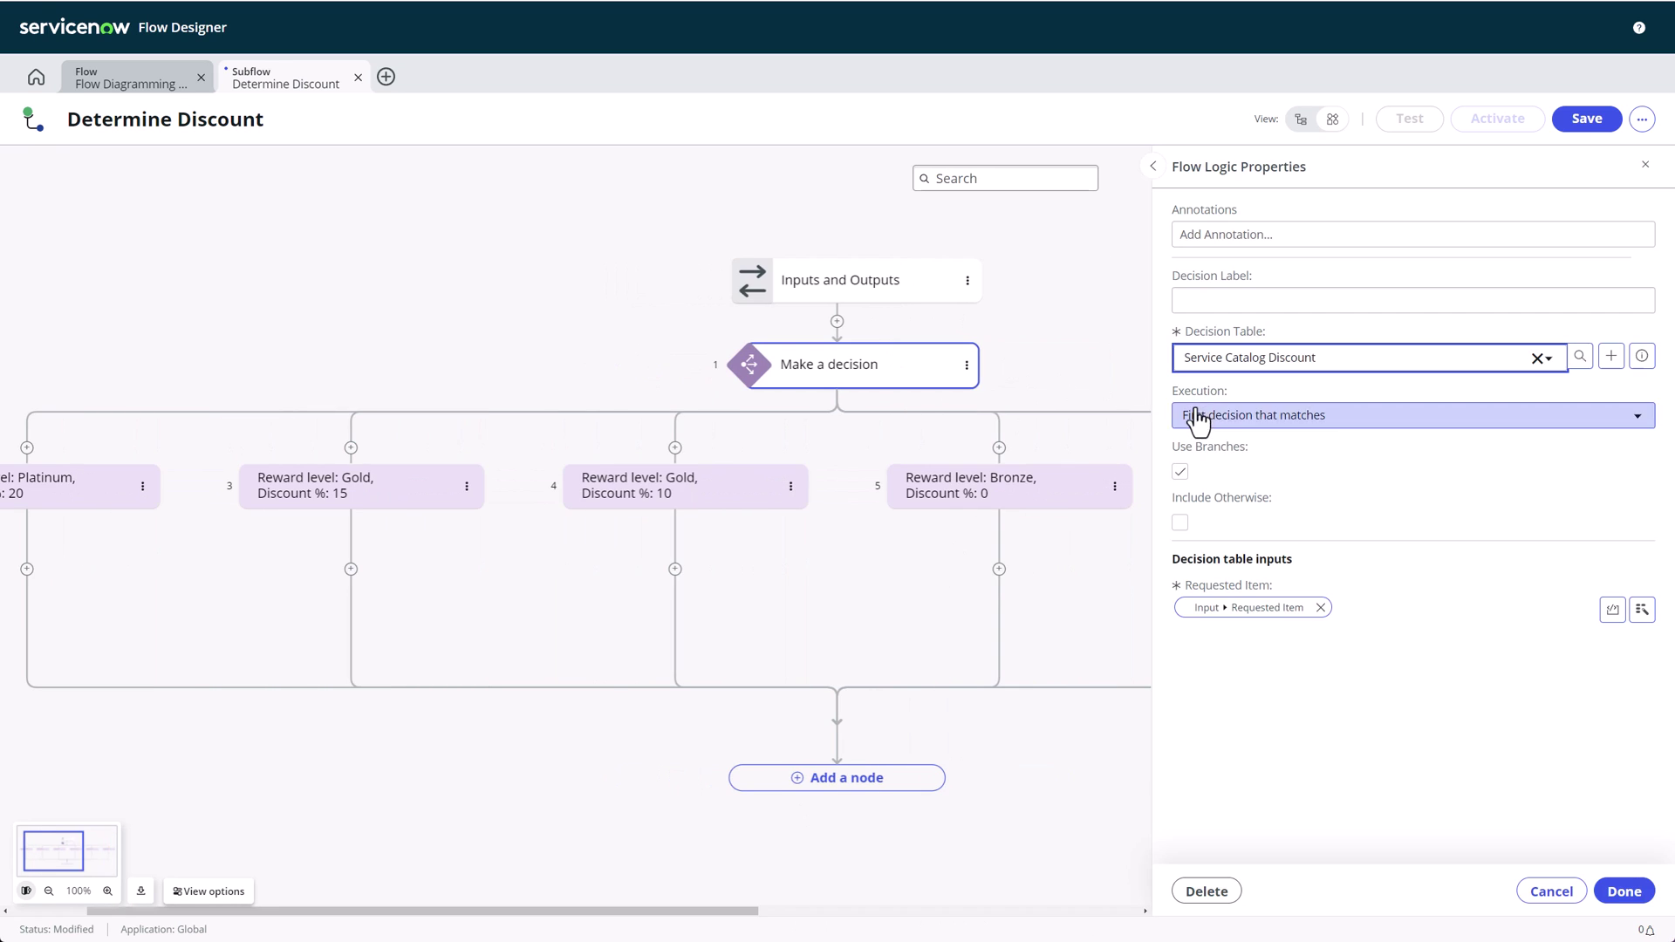
pyautogui.click(1181, 472)
pyautogui.click(1180, 472)
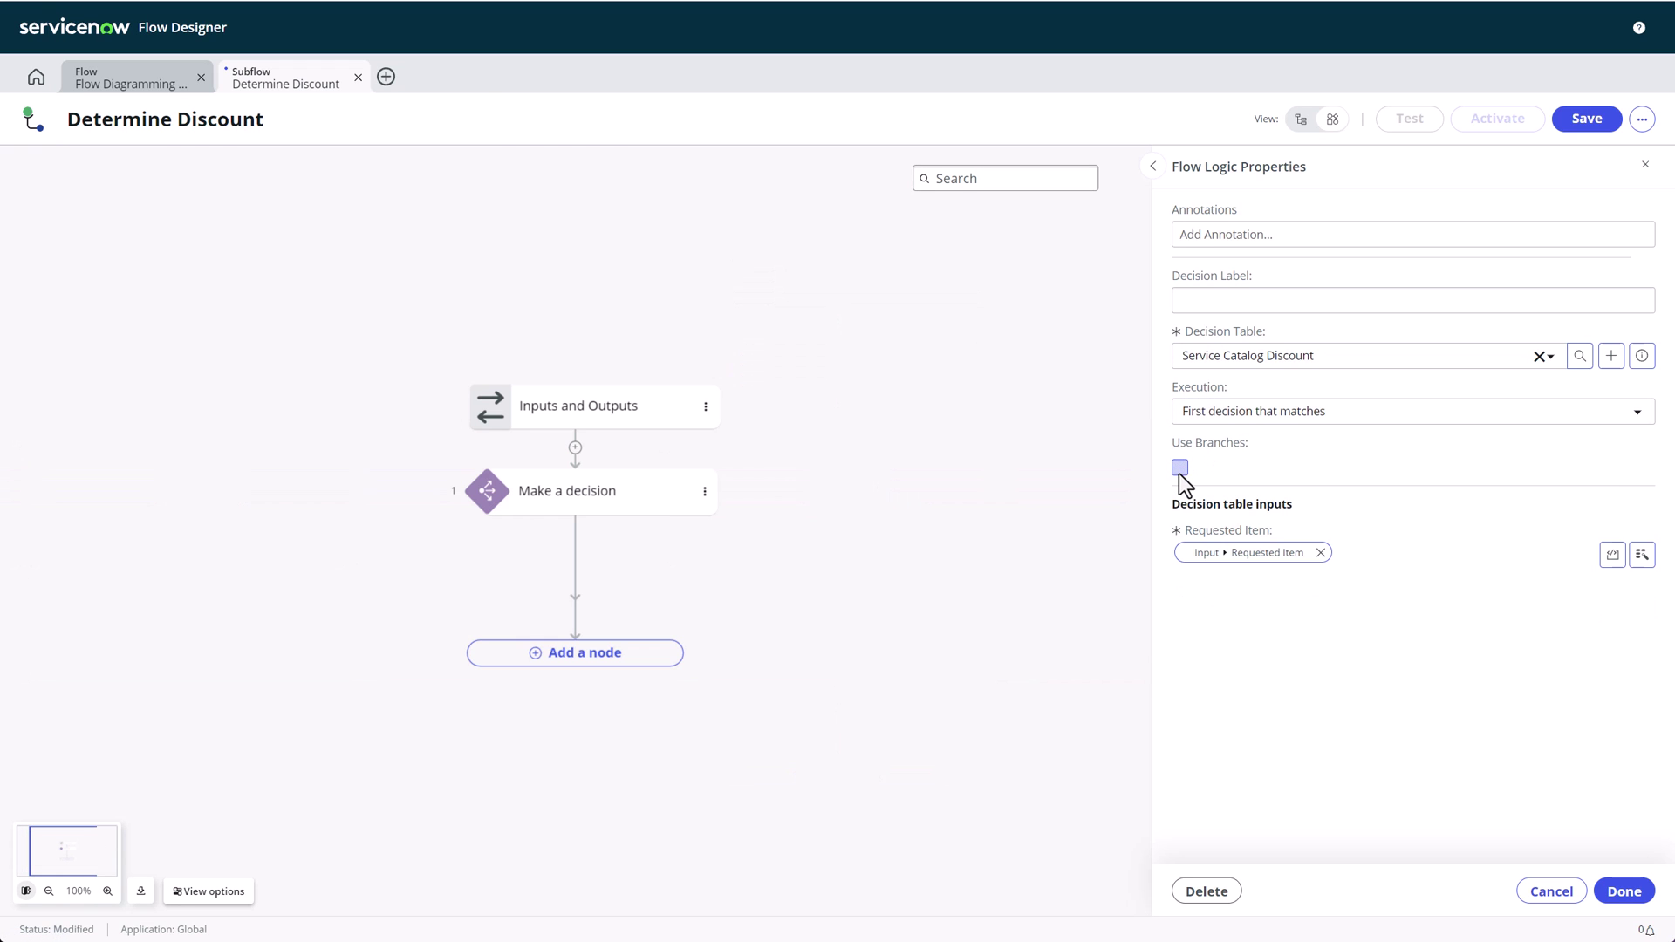
pyautogui.click(1623, 889)
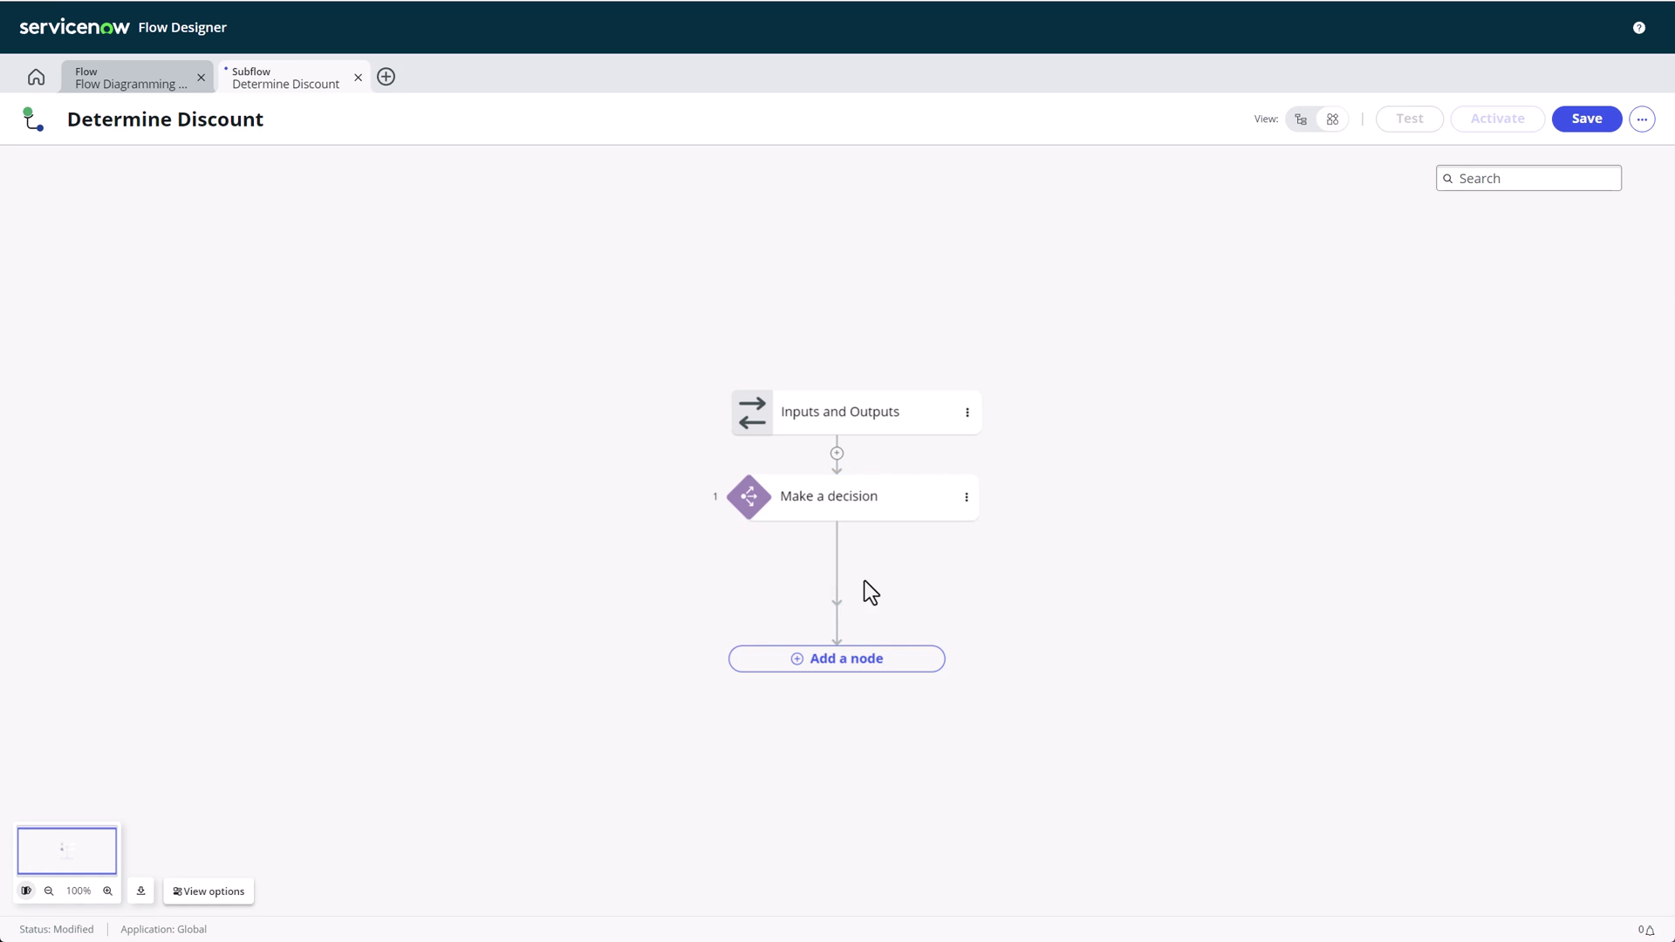
# Step: Add a ServiceNow Core Update Record action after the Make a decision node
pyautogui.click(823, 664)
pyautogui.click(848, 713)
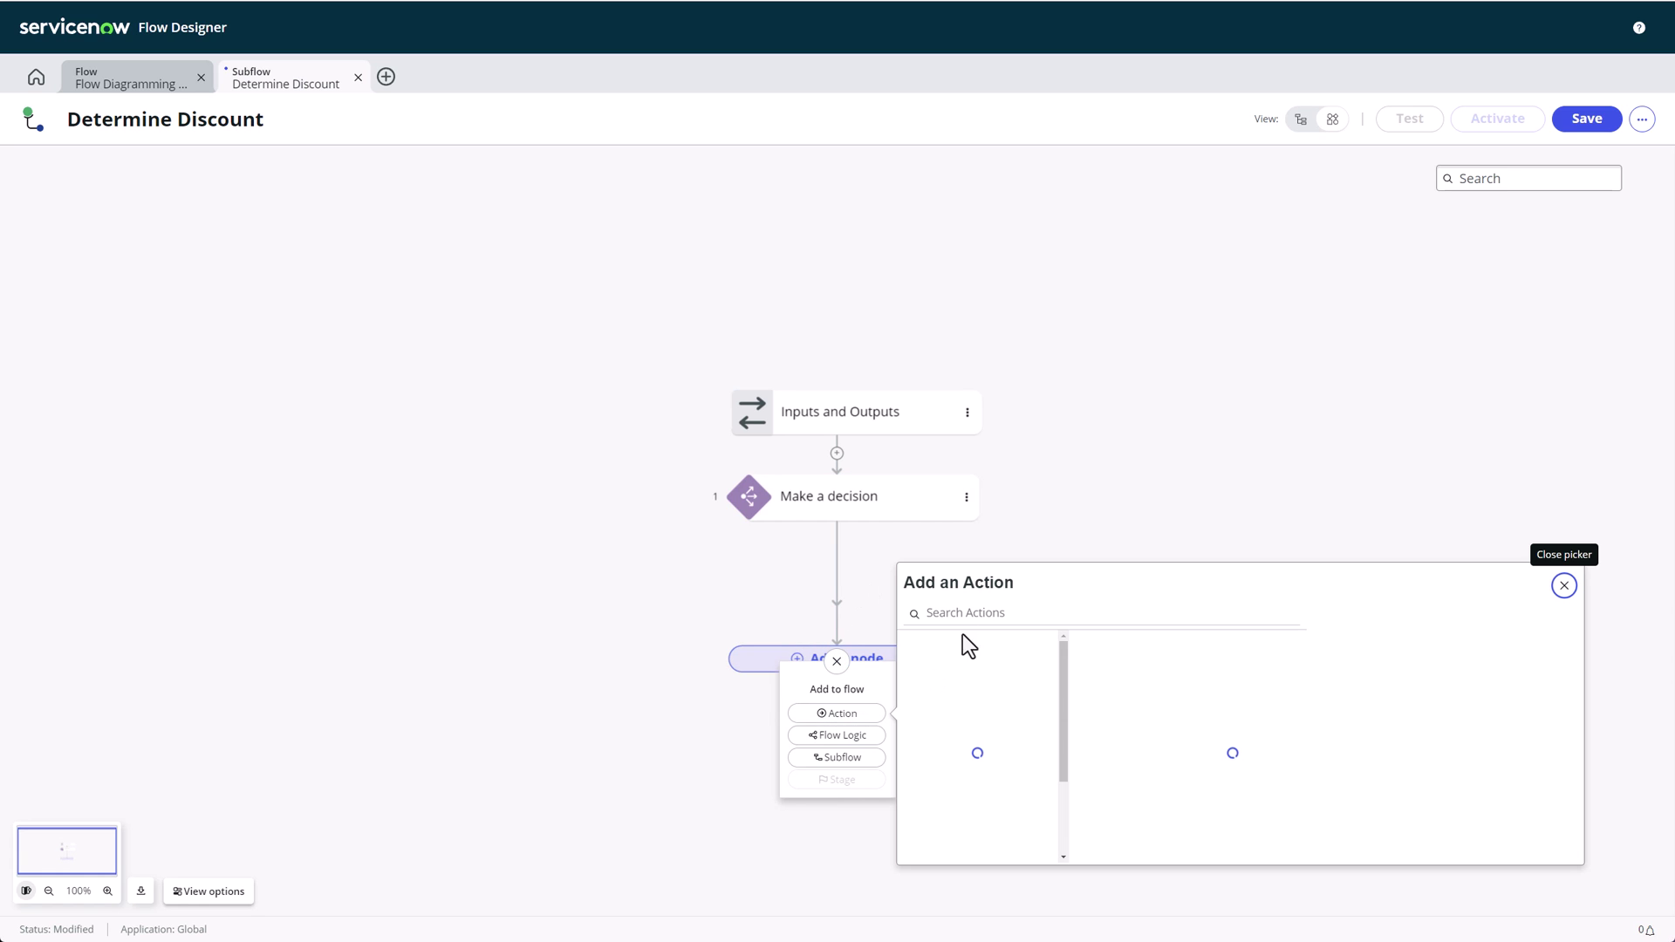
pyautogui.scroll(-5, 1161, 829)
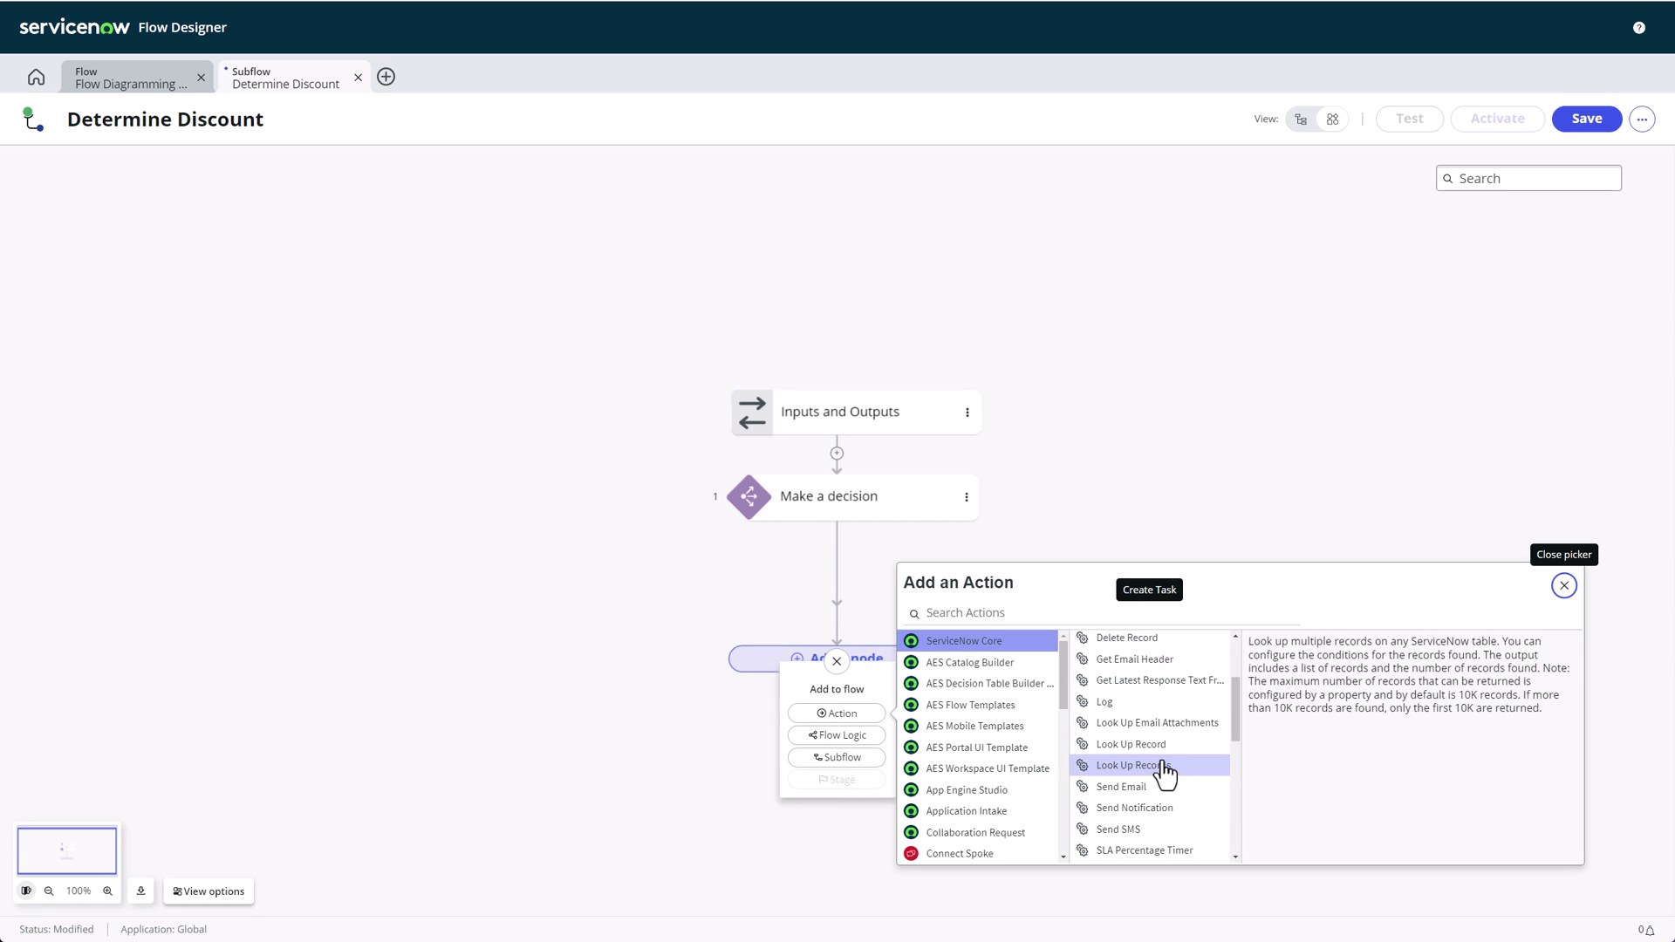
pyautogui.click(1150, 764)
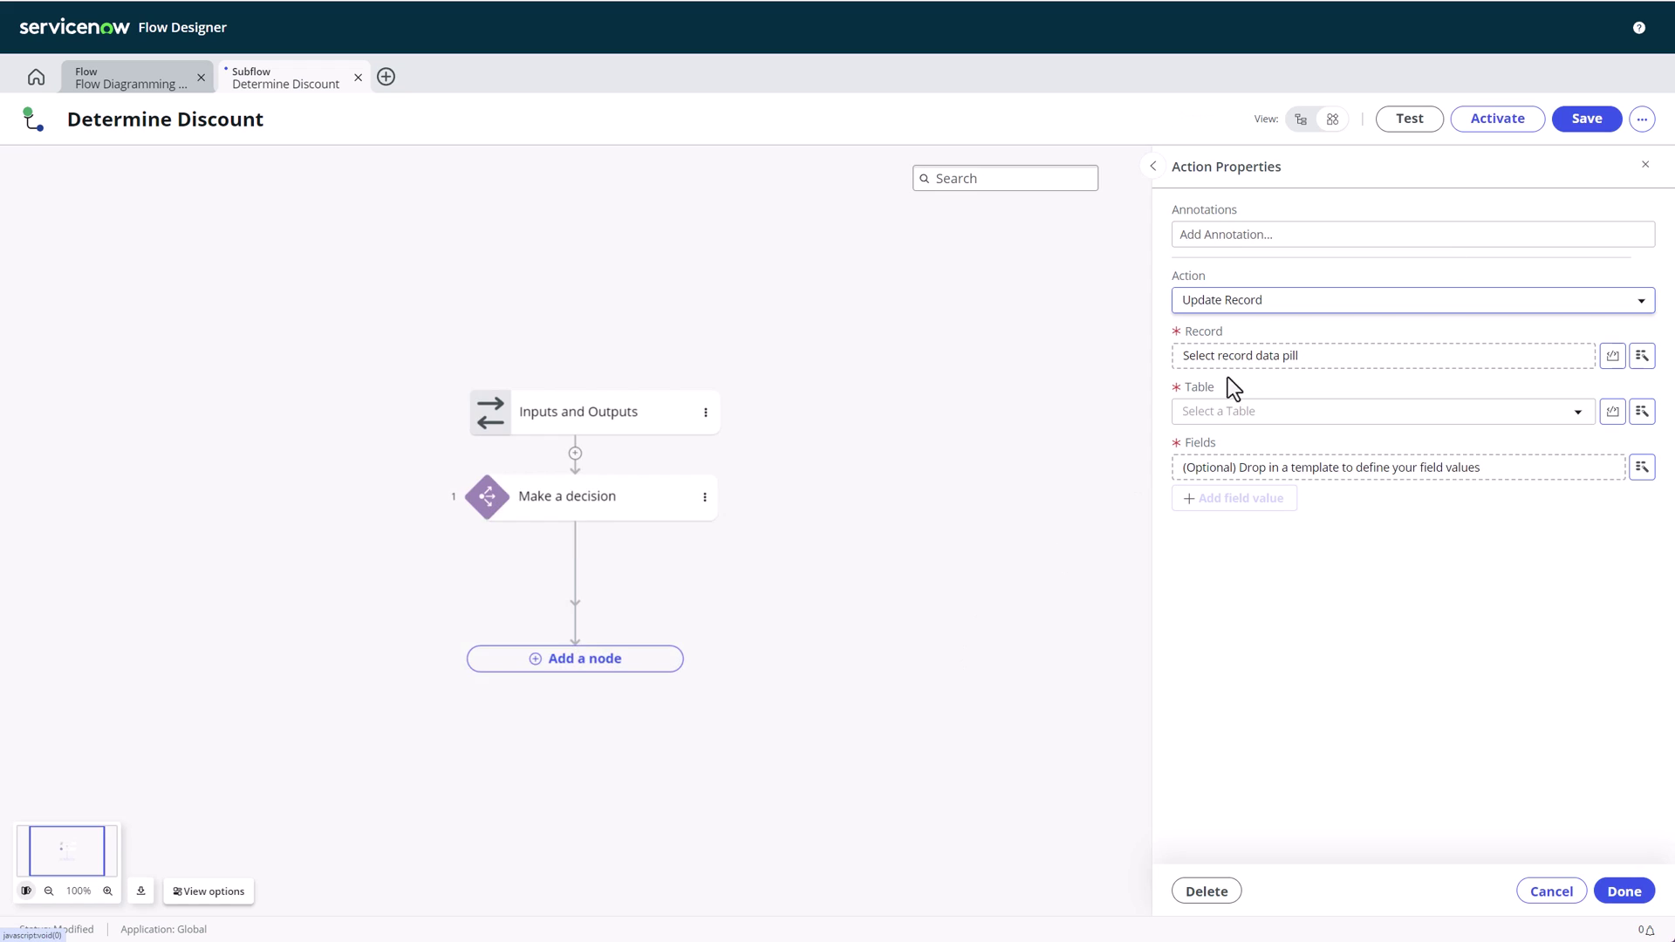
# Step: Set the Update Record action's record to the subflow's Requested Item input
pyautogui.click(1641, 355)
pyautogui.click(1501, 415)
pyautogui.click(1500, 422)
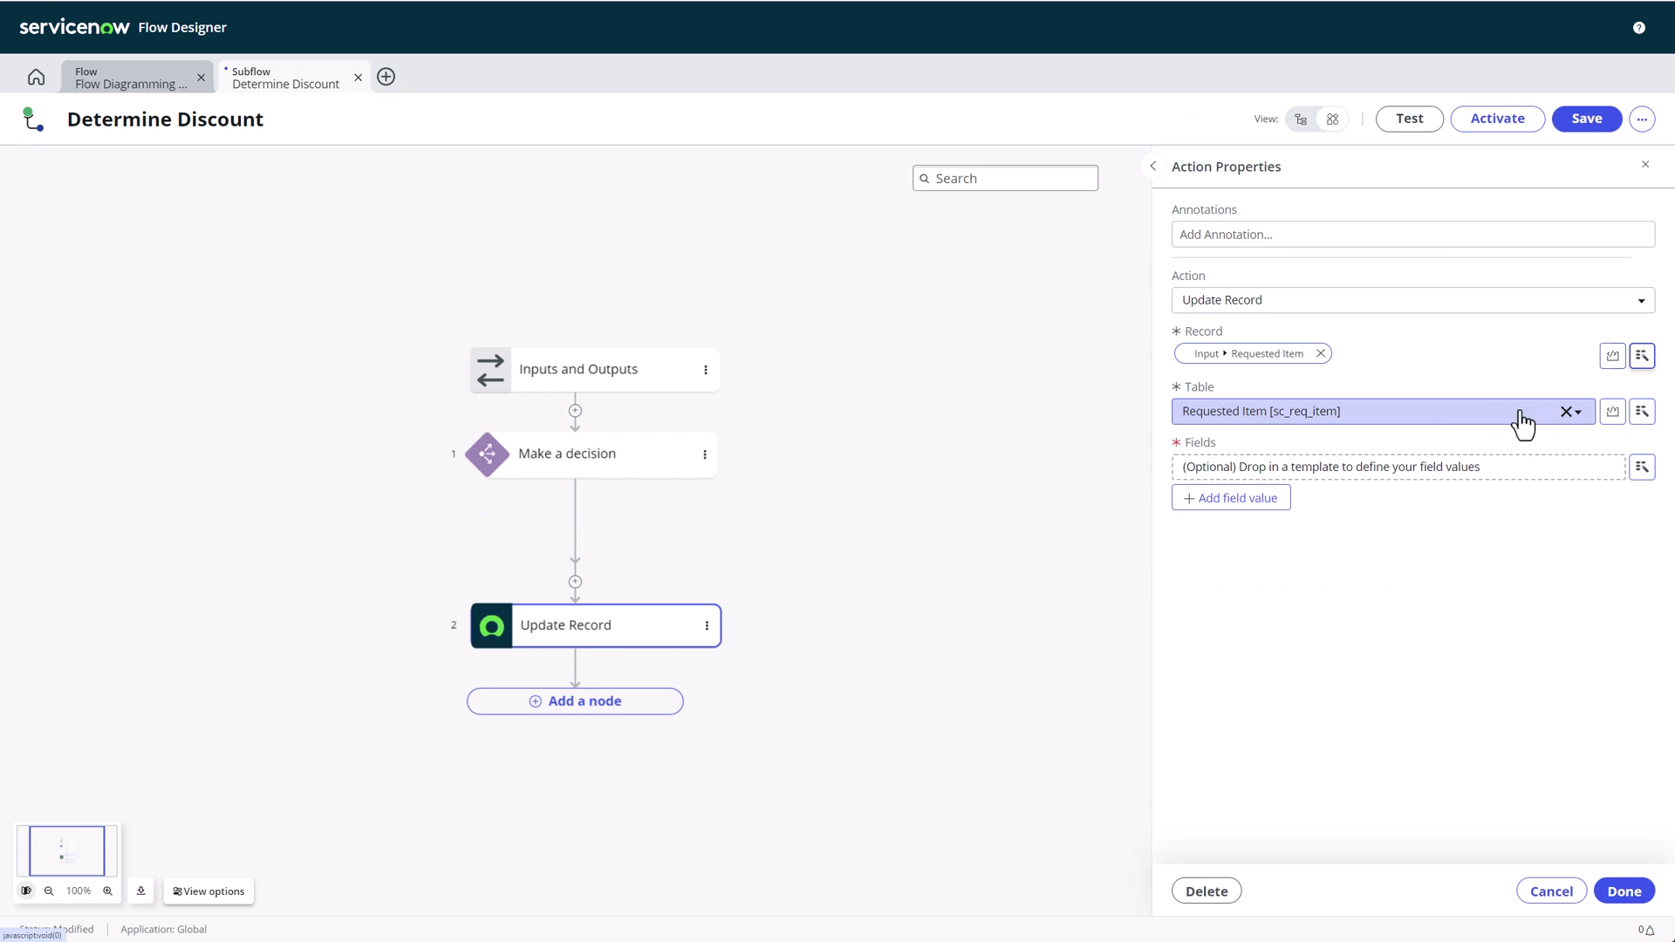
# Step: Fill the Additional comments field with the discount pill from the Make a decision result and finish the Update Record action
pyautogui.click(1215, 504)
pyautogui.click(1217, 499)
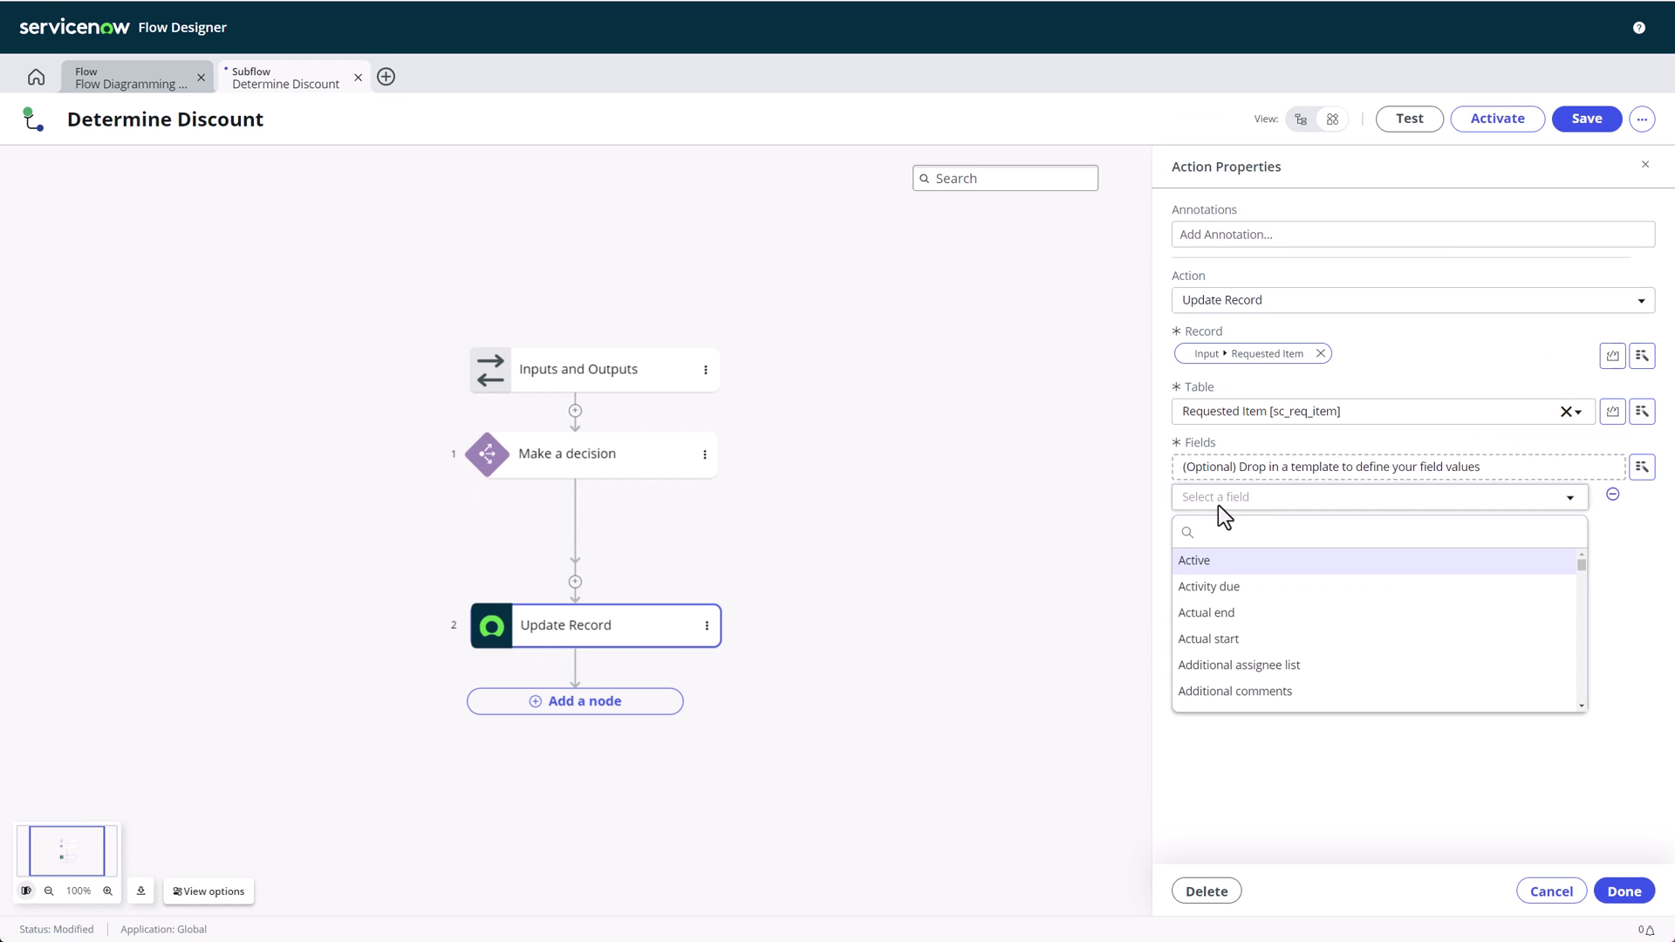
pyautogui.click(1249, 701)
pyautogui.click(1579, 500)
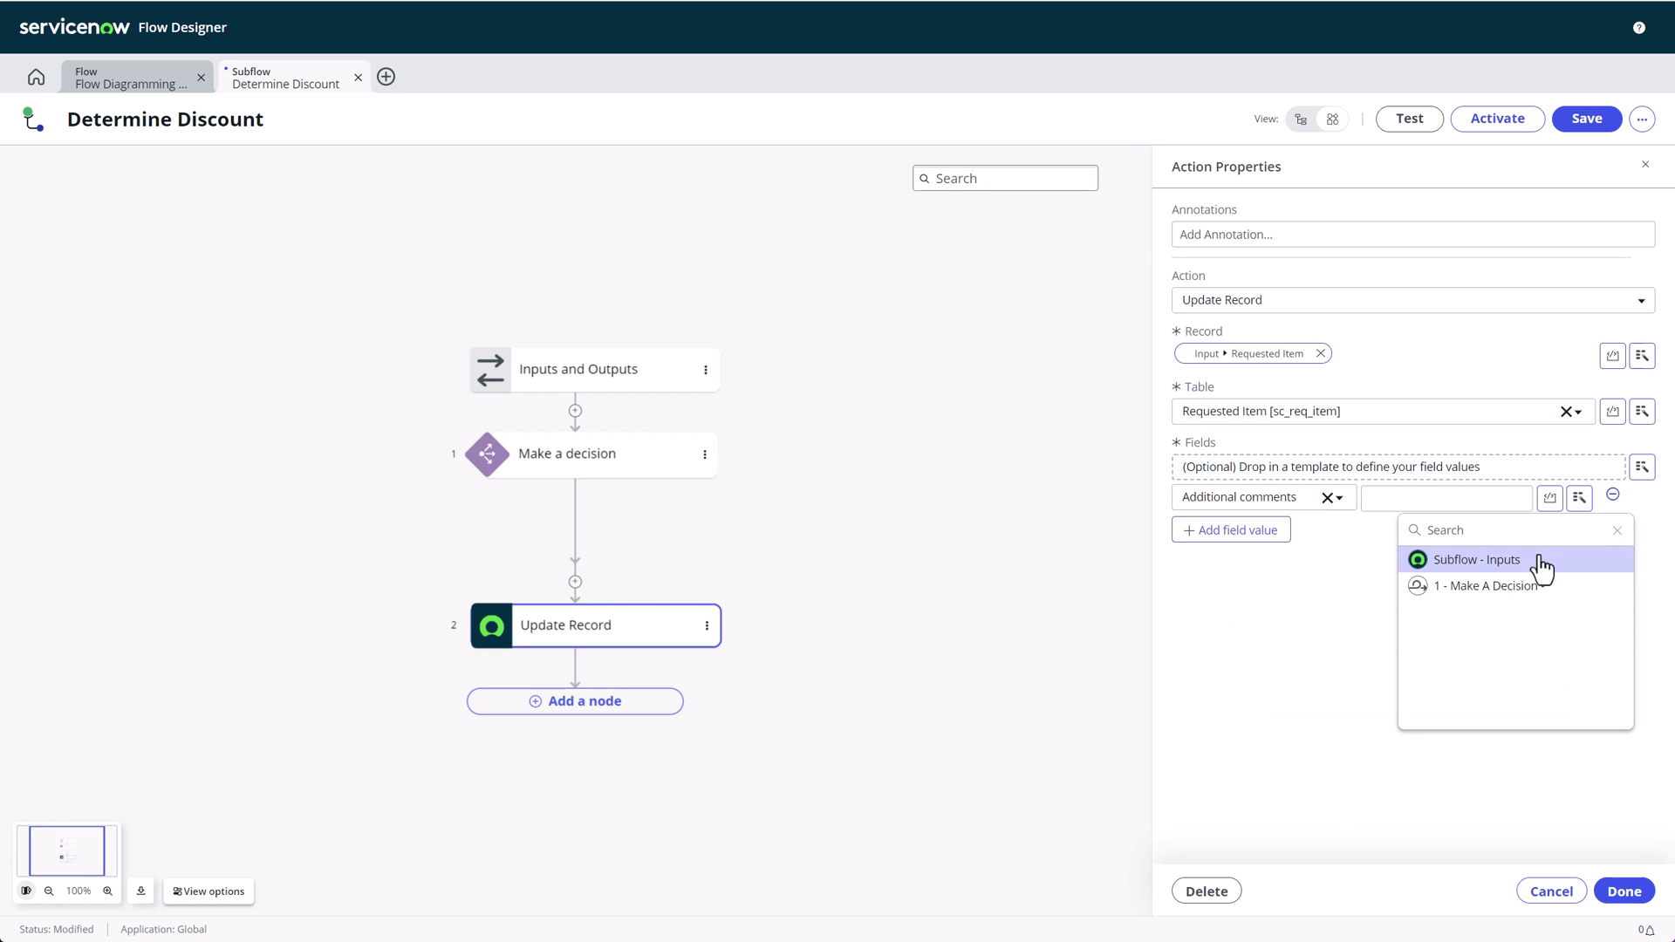
pyautogui.click(1537, 583)
pyautogui.click(1621, 561)
pyautogui.click(1620, 561)
pyautogui.click(1552, 560)
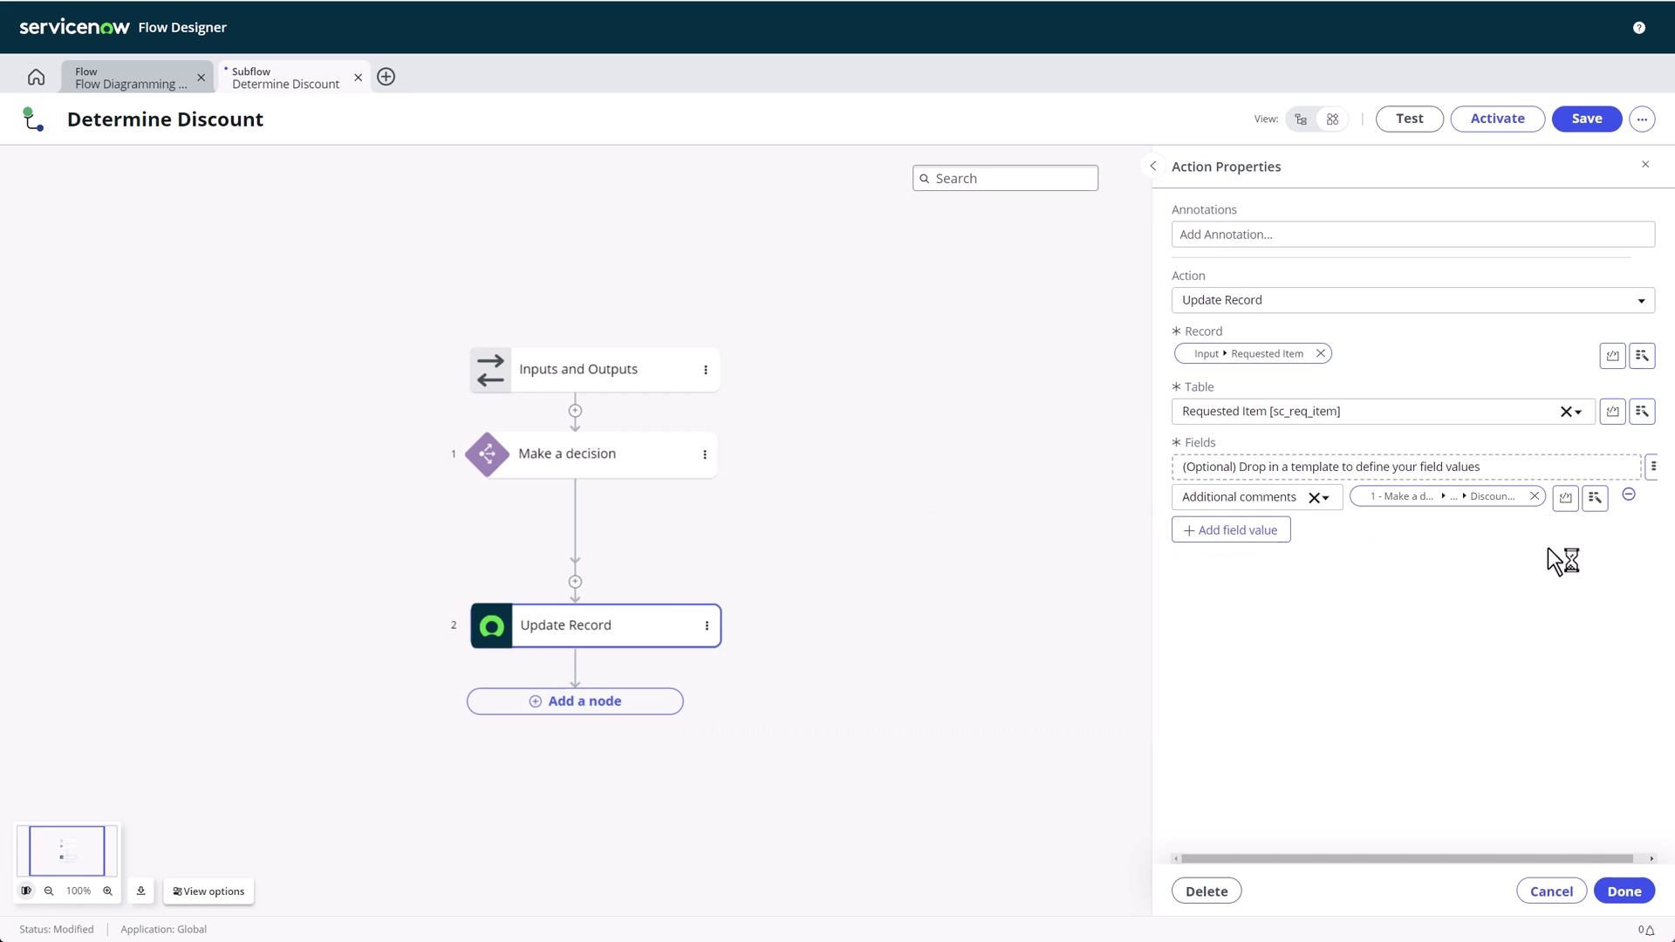
pyautogui.click(1623, 891)
# Step: Add an Assign Subflow Outputs flow logic node after the Update Requested Item Record action
pyautogui.click(839, 701)
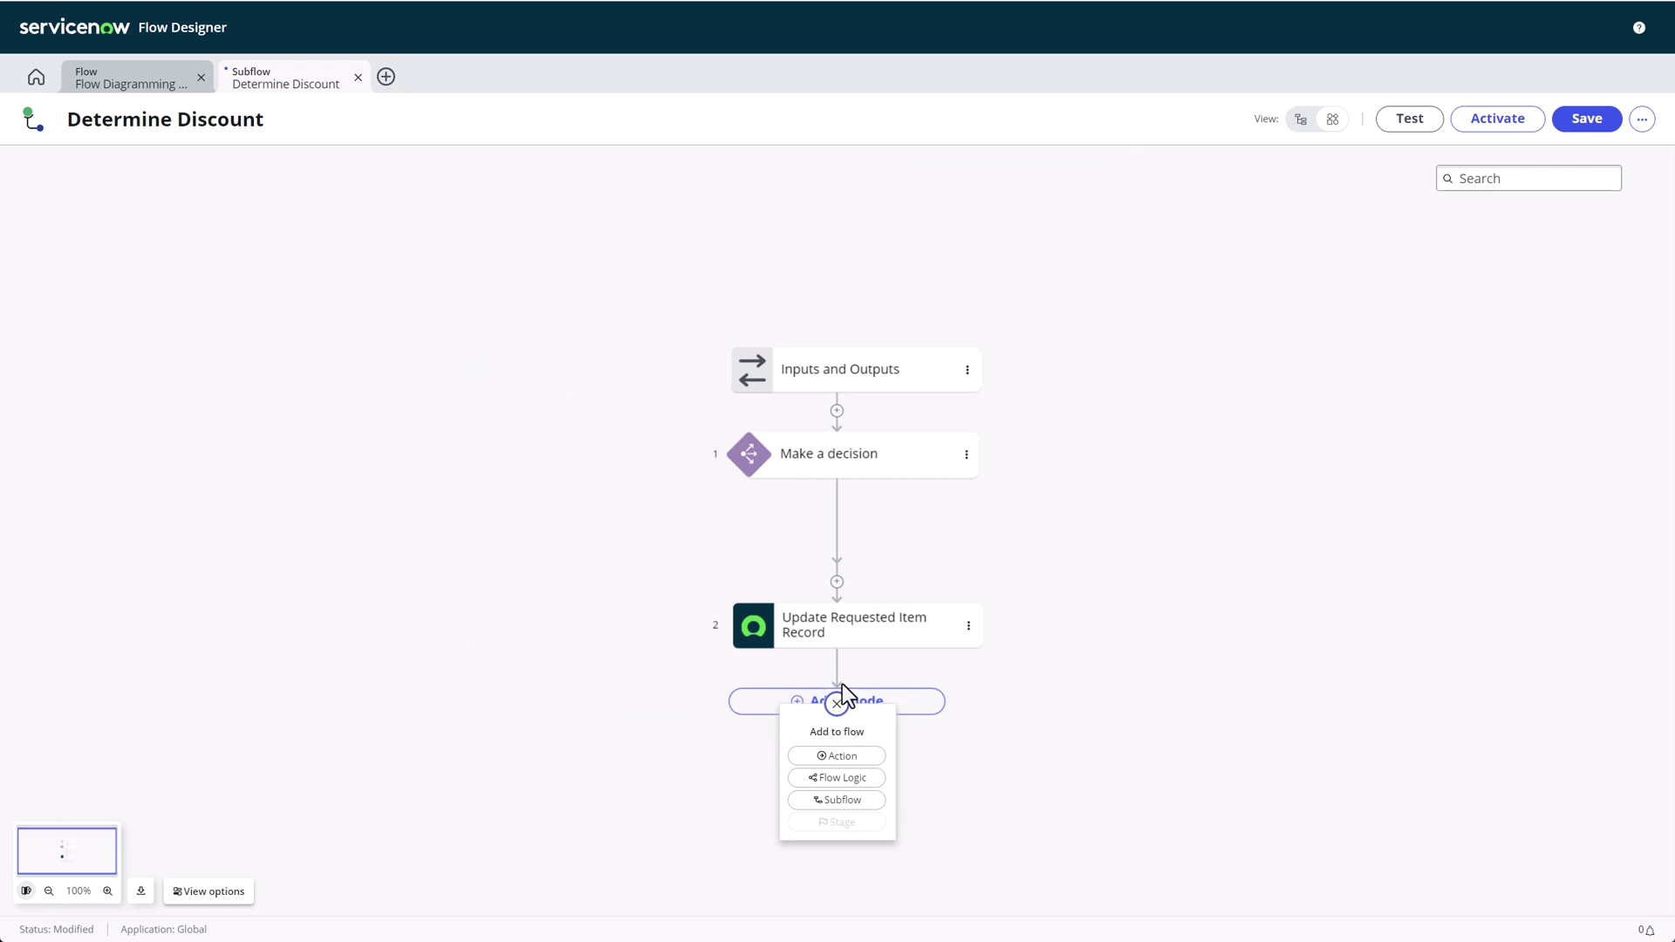
pyautogui.click(850, 794)
pyautogui.click(783, 684)
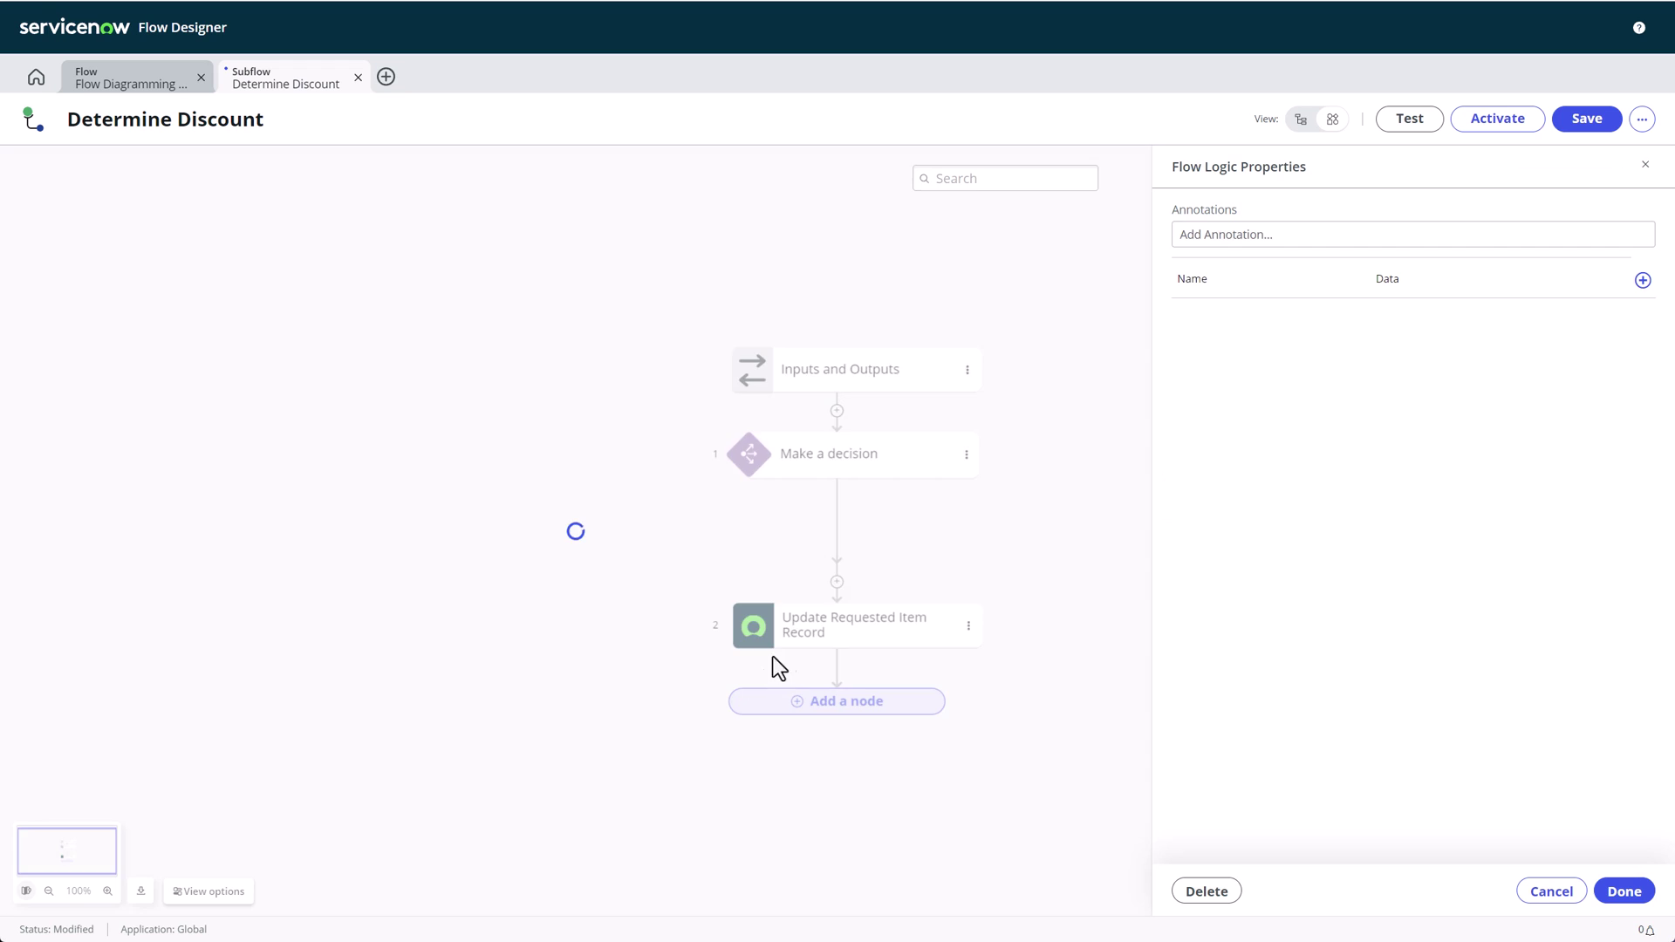
# Step: Assign the subflow's reward level output from the Make a decision result and finish the node
pyautogui.click(1641, 281)
pyautogui.click(1308, 328)
pyautogui.click(1350, 386)
pyautogui.click(1595, 328)
pyautogui.click(1477, 411)
pyautogui.click(1613, 390)
pyautogui.click(1613, 390)
pyautogui.click(1542, 416)
pyautogui.click(1621, 885)
# Step: Activate the Determine Discount subflow and return to the Flow Diagramming walkthrough flow
pyautogui.click(1502, 122)
pyautogui.click(1009, 214)
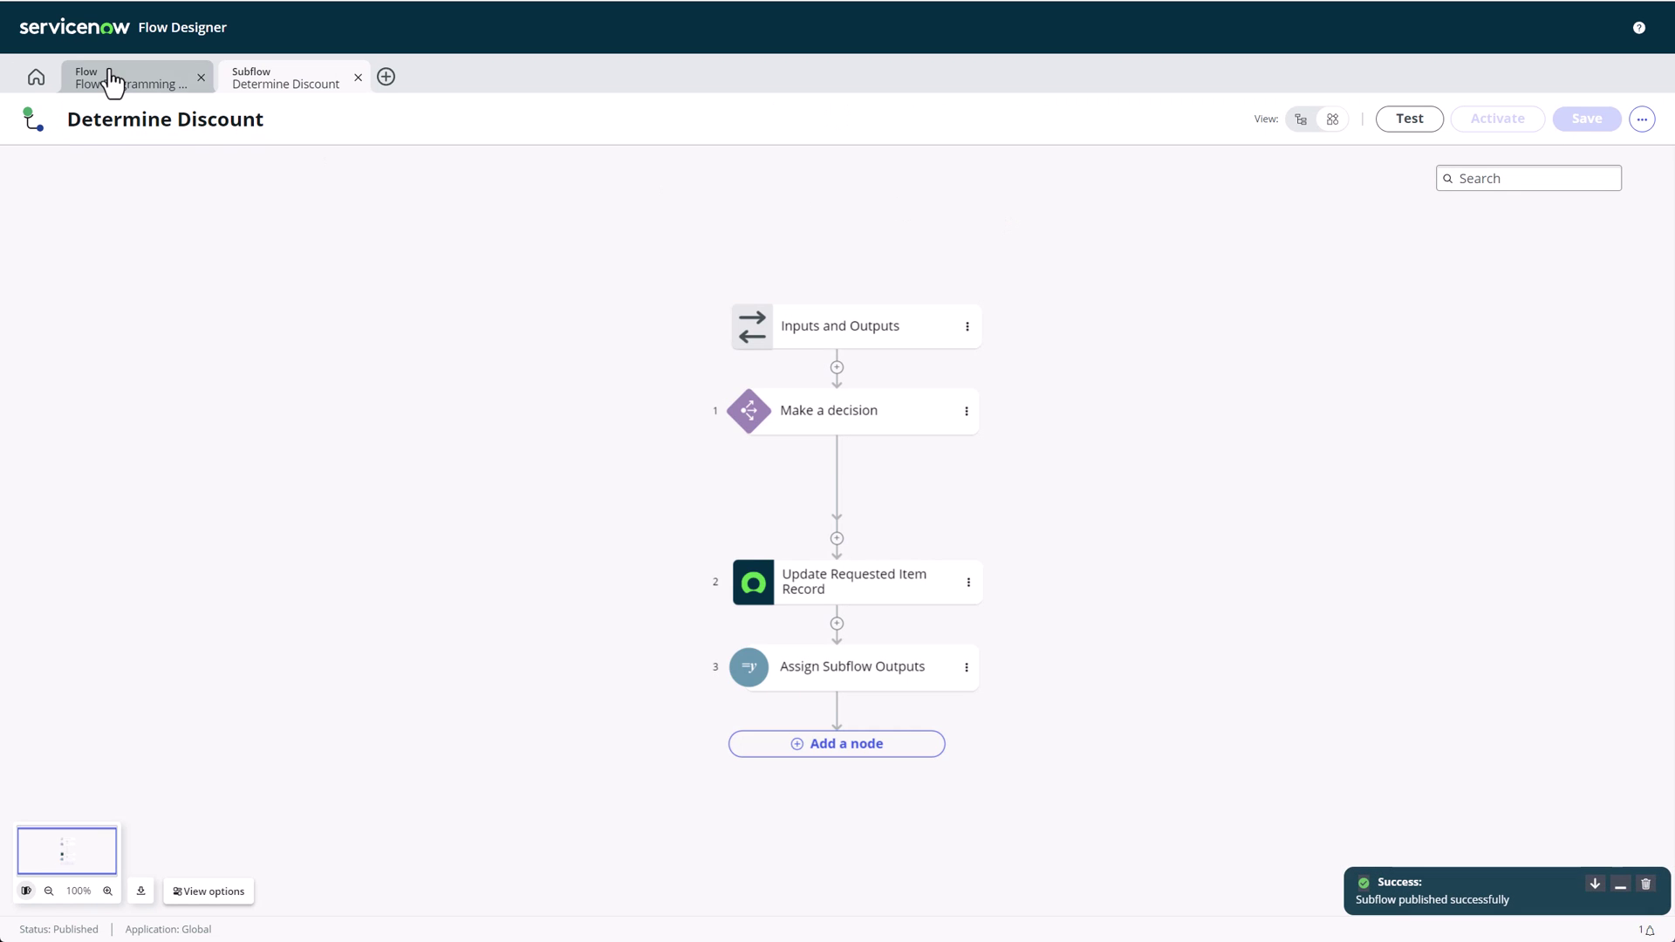
pyautogui.click(113, 80)
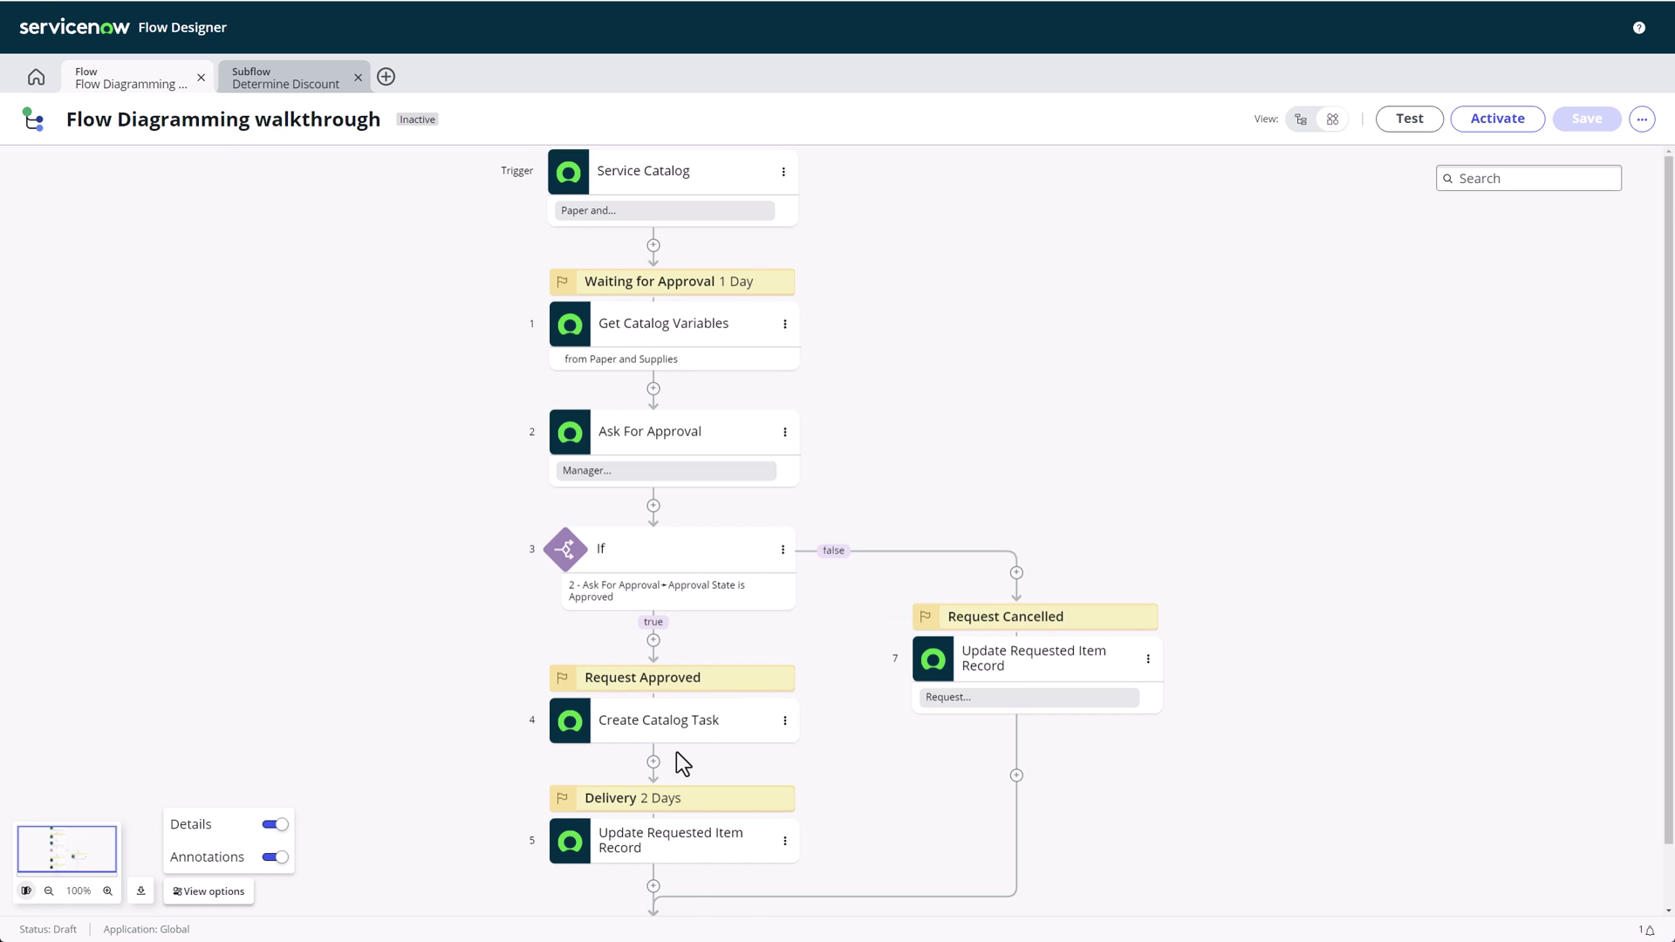
# Step: Add the Determine Discount subflow after the Delivery stage's Update Requested Item Record action
pyautogui.scroll(-1, 673, 755)
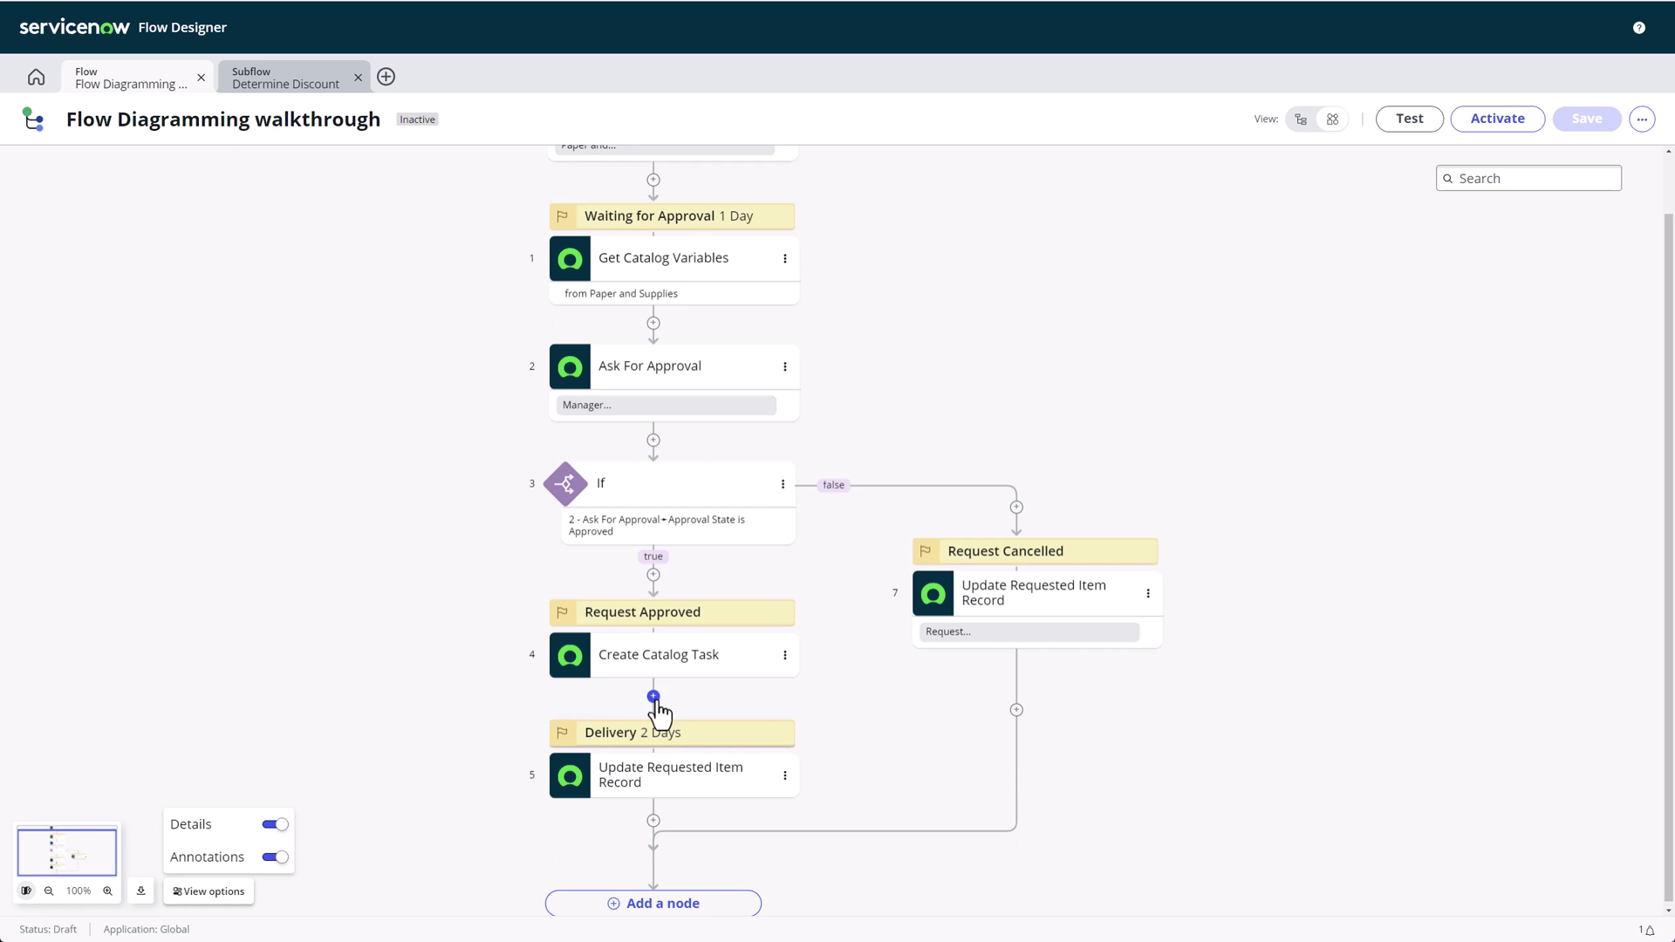
pyautogui.click(653, 822)
pyautogui.click(666, 777)
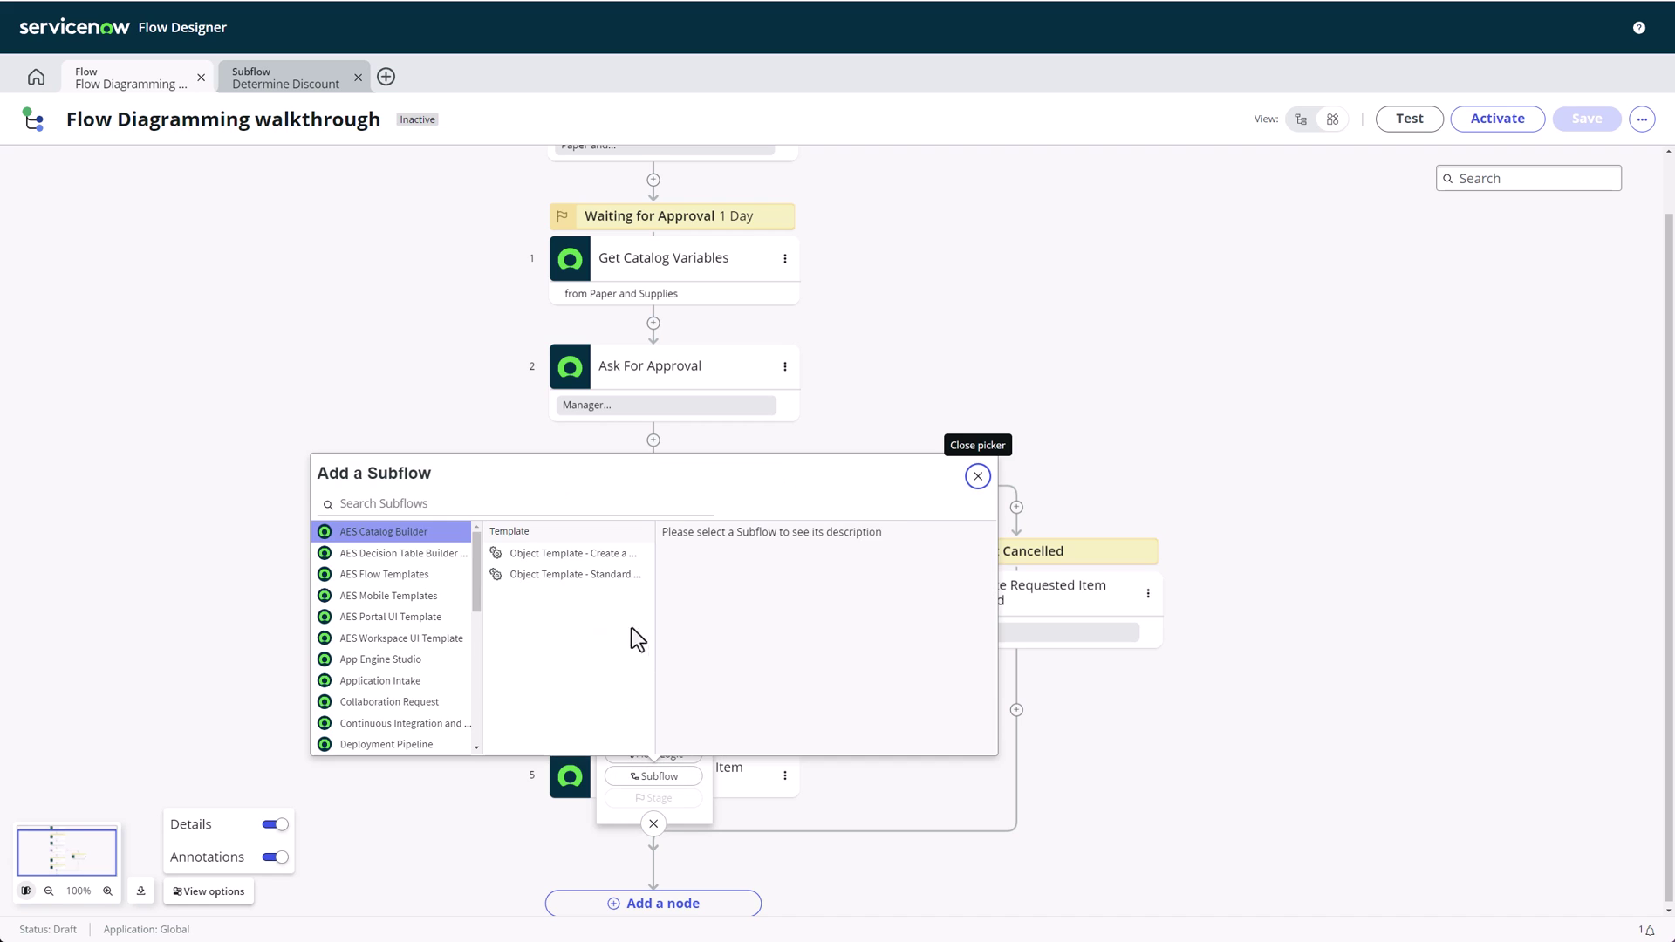
pyautogui.click(391, 503)
pyautogui.write('deter')
pyautogui.click(561, 553)
# Step: Set the Determine Discount subflow's Requested Item to the Service Catalog trigger's Requested Item Record and finish it
pyautogui.click(1612, 411)
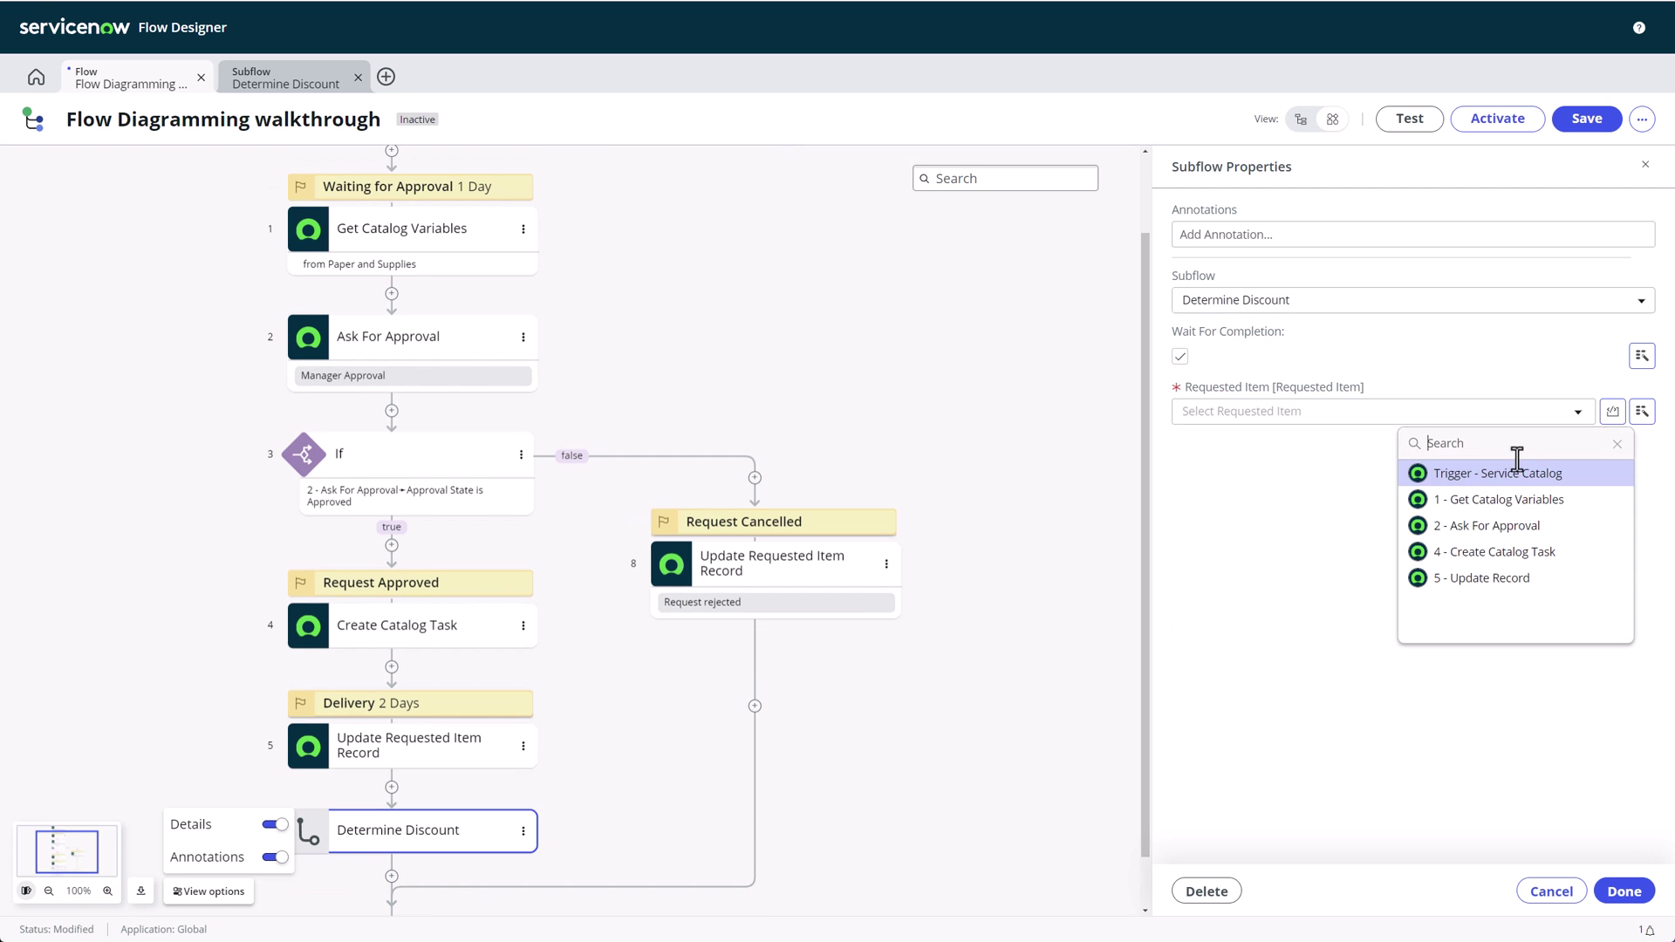
pyautogui.click(1503, 473)
pyautogui.click(1625, 891)
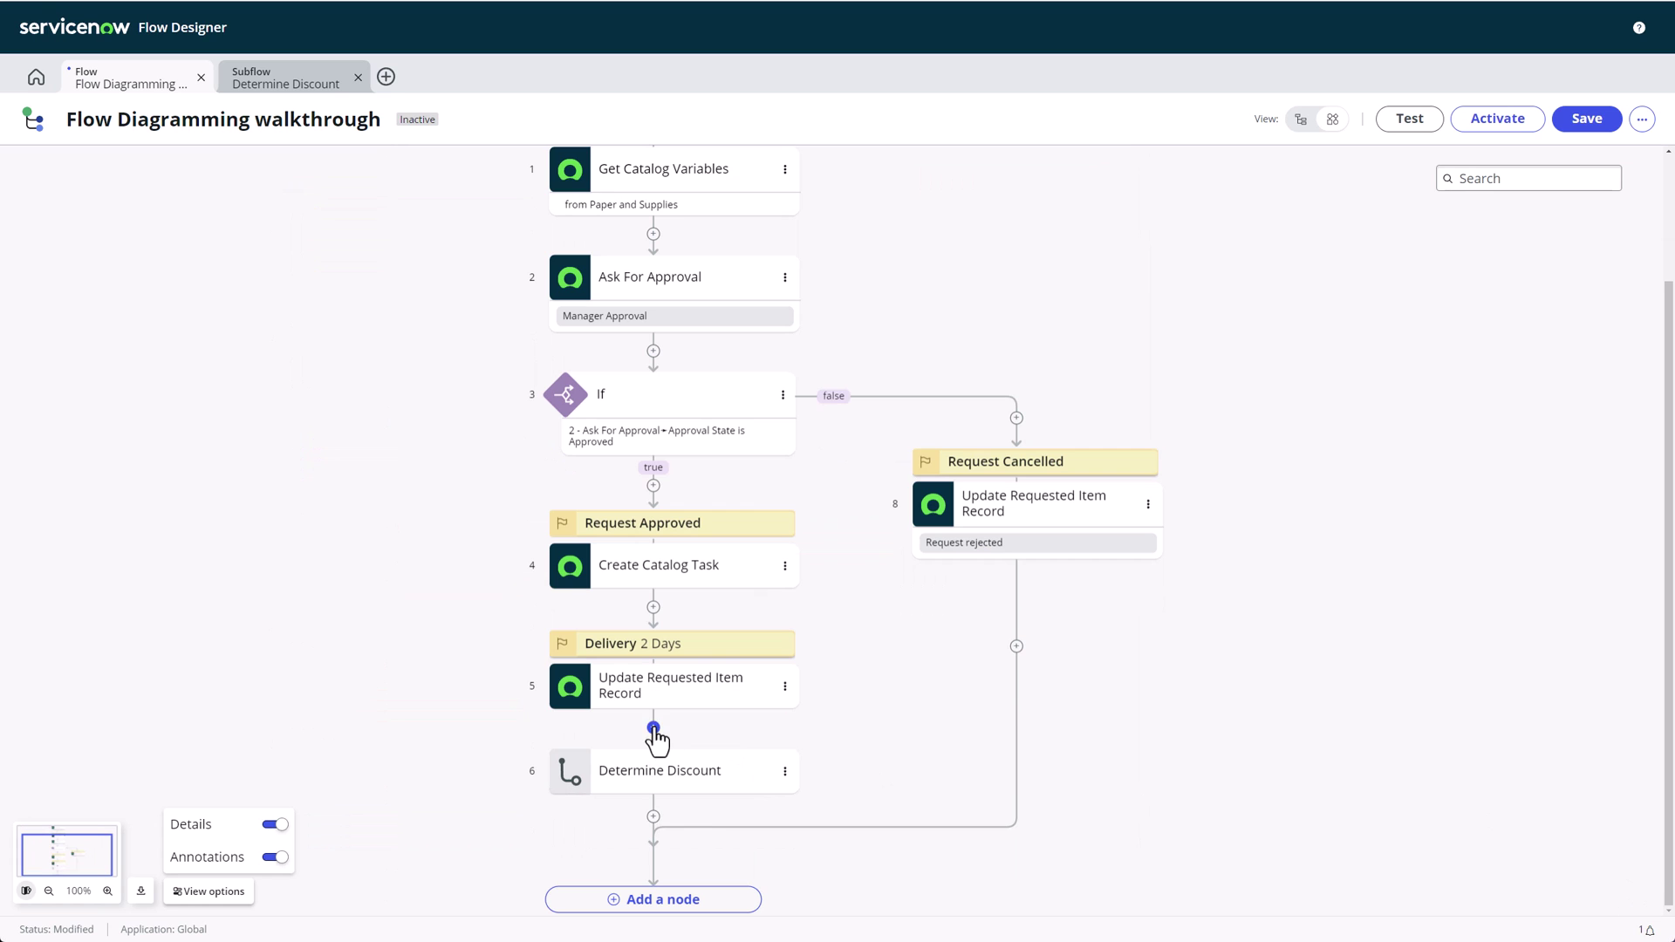
# Step: Insert the Fulfillment stage between the Update Requested Item Record action and the Determine Discount subflow
pyautogui.click(653, 727)
pyautogui.click(672, 823)
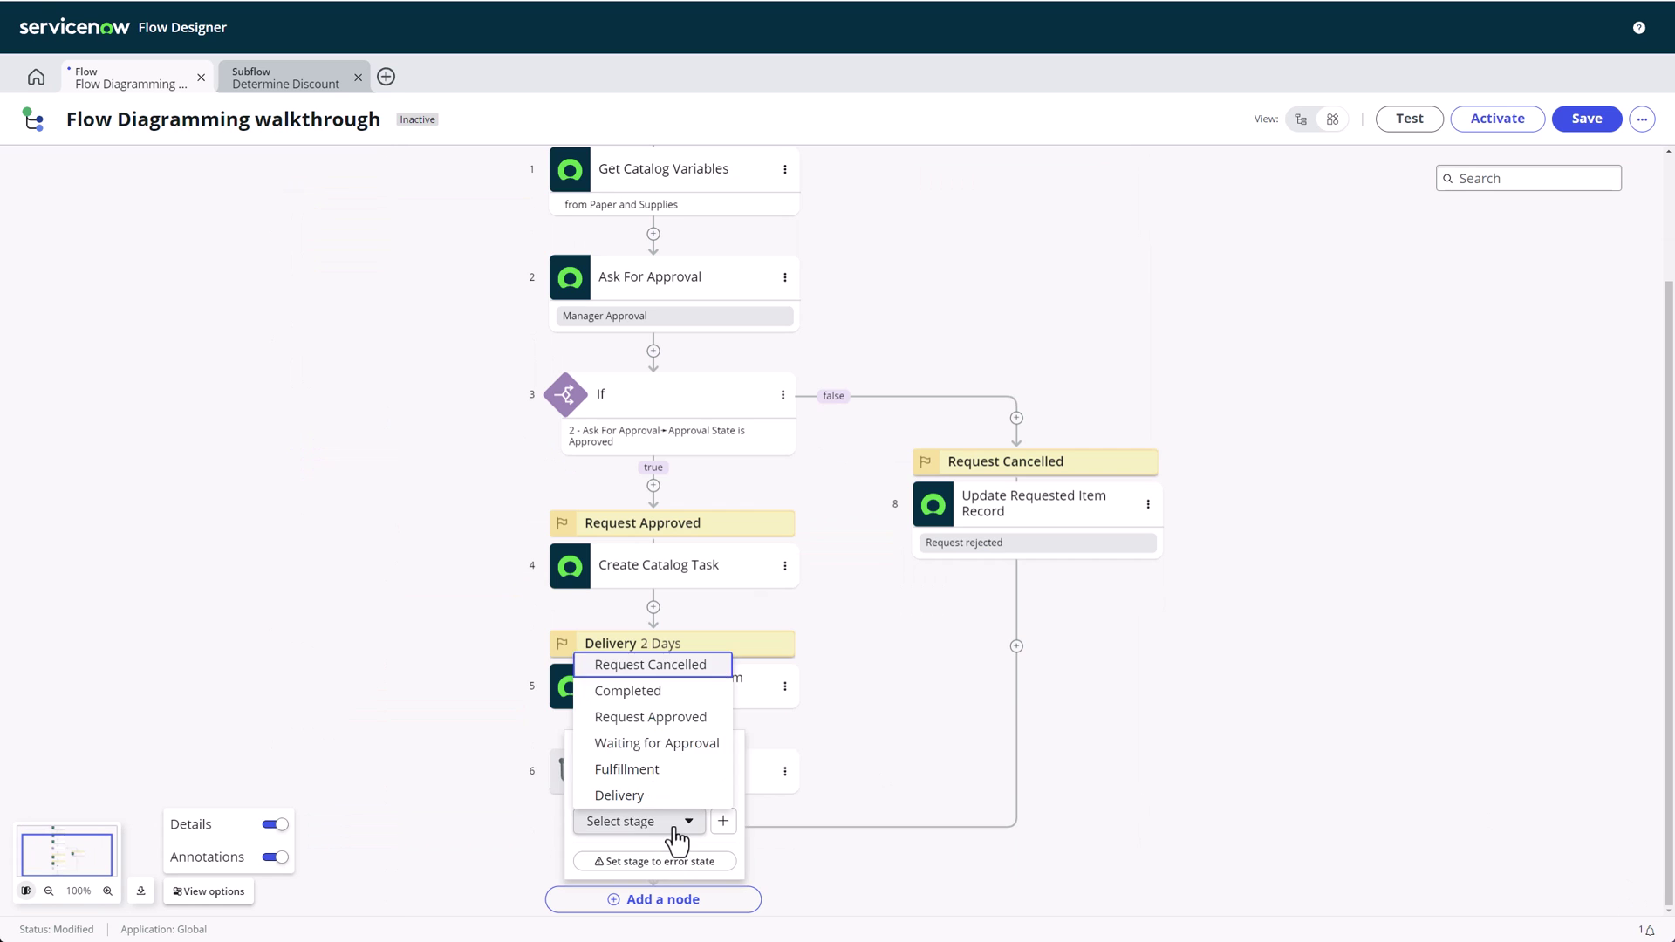
pyautogui.click(672, 771)
pyautogui.click(1624, 890)
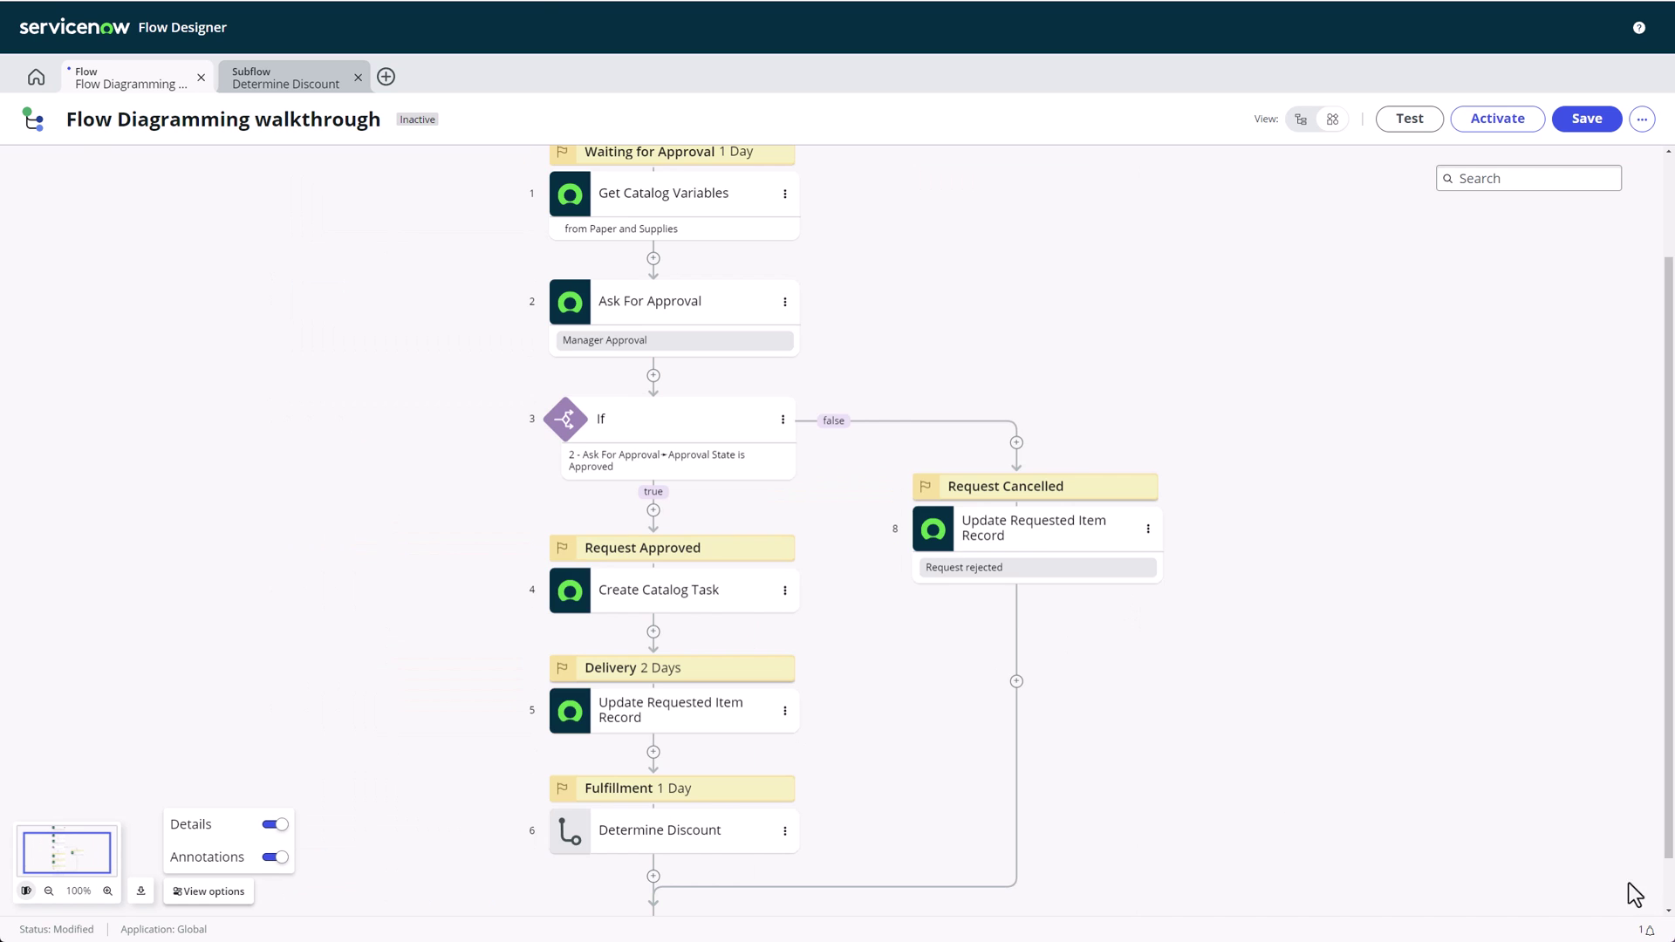
# Step: Add a ServiceNow Core Send Email action after the Determine Discount subflow
pyautogui.click(653, 817)
pyautogui.click(656, 723)
pyautogui.scroll(-1, 959, 799)
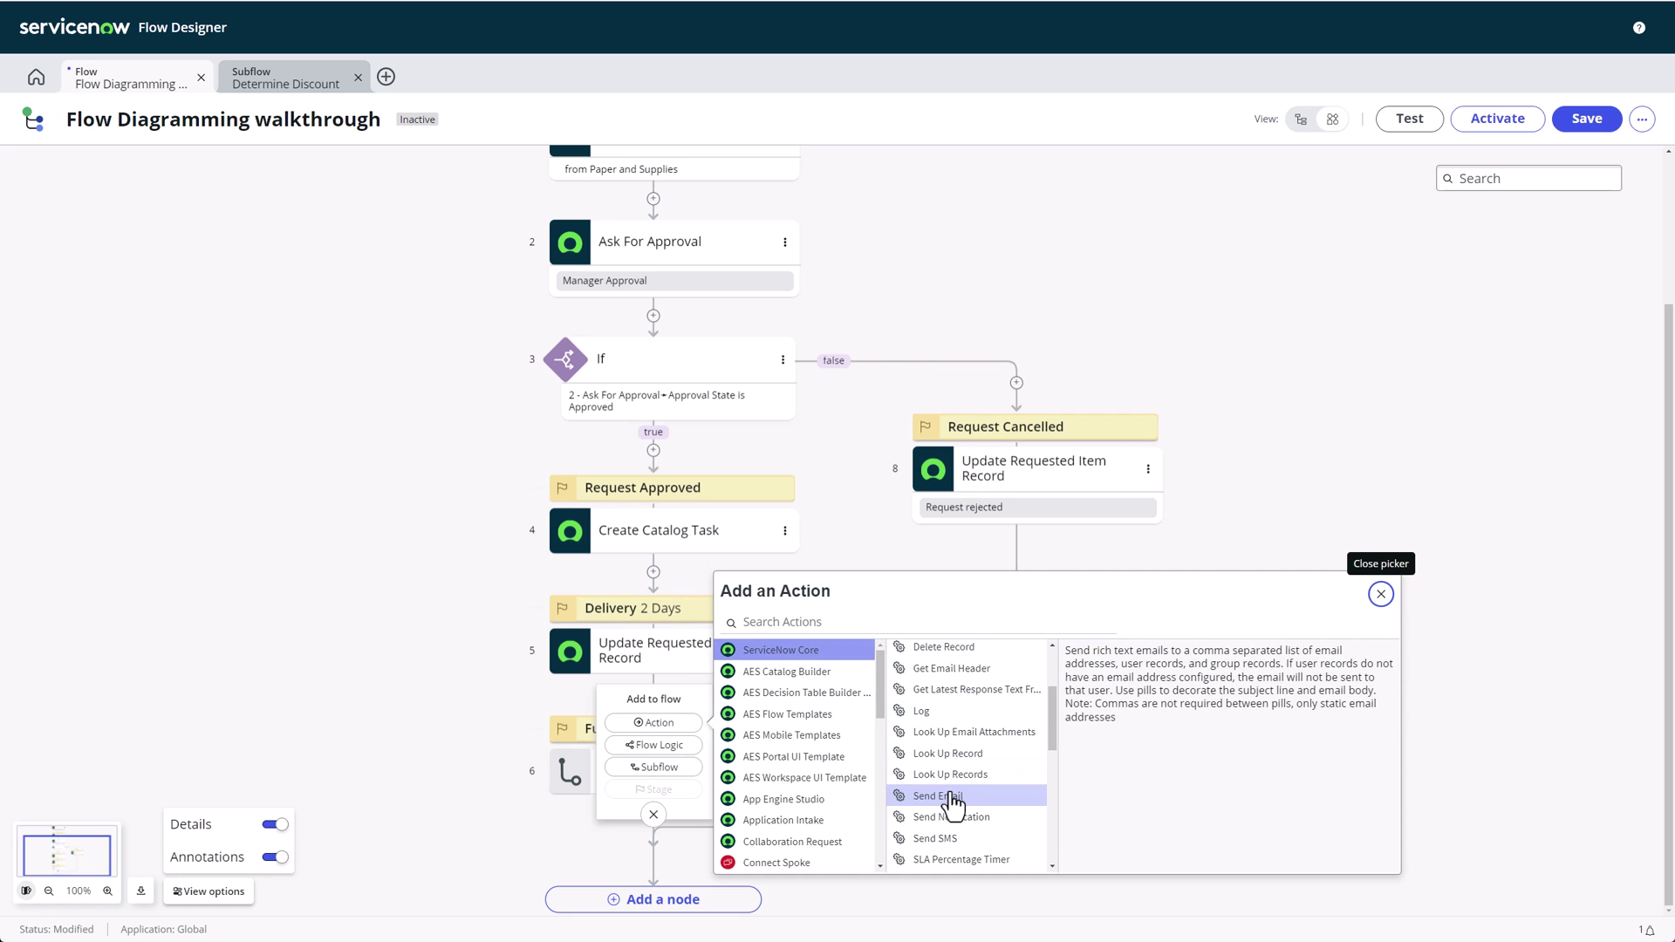
pyautogui.click(953, 798)
# Step: Target the email at the trigger's Requested Item Record and set its recipient to the requester pill from that record
pyautogui.click(1630, 353)
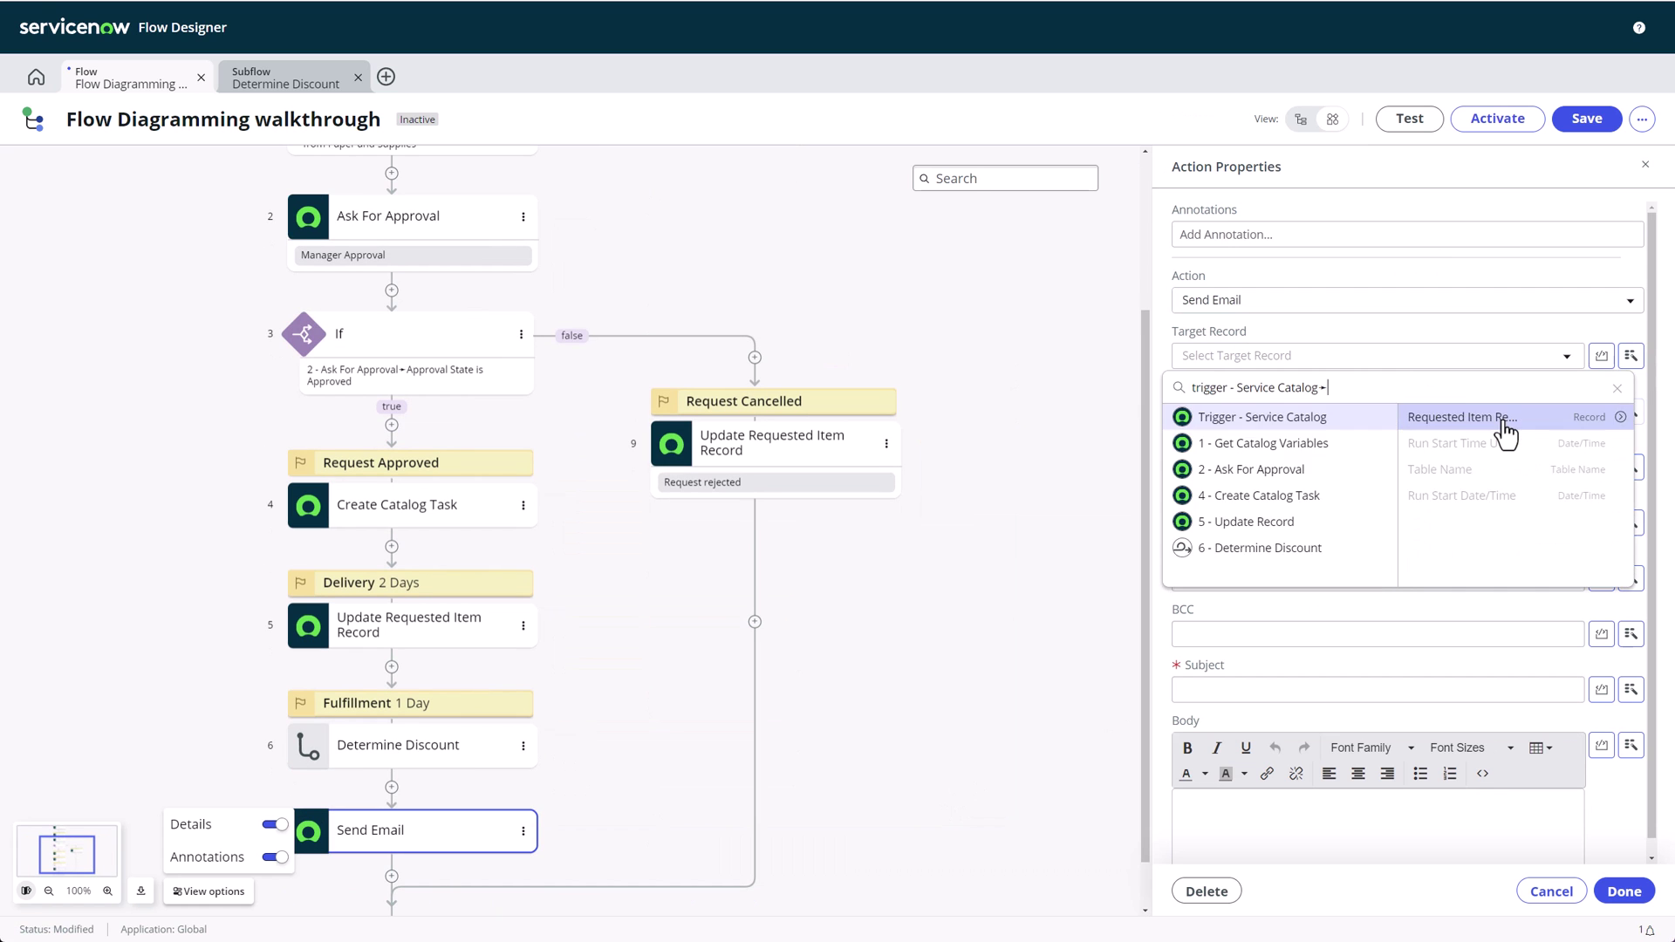
pyautogui.click(1506, 417)
pyautogui.click(1630, 523)
pyautogui.click(1536, 593)
pyautogui.scroll(-5, 1503, 648)
pyautogui.click(1502, 648)
# Step: Enter subject "Your Discount" and body "Because you're a [Determine Discount reward level] member, we've automatically applied a discount to your order."; save the flow
pyautogui.click(1268, 691)
pyautogui.write('Your Discount')
pyautogui.click(1283, 792)
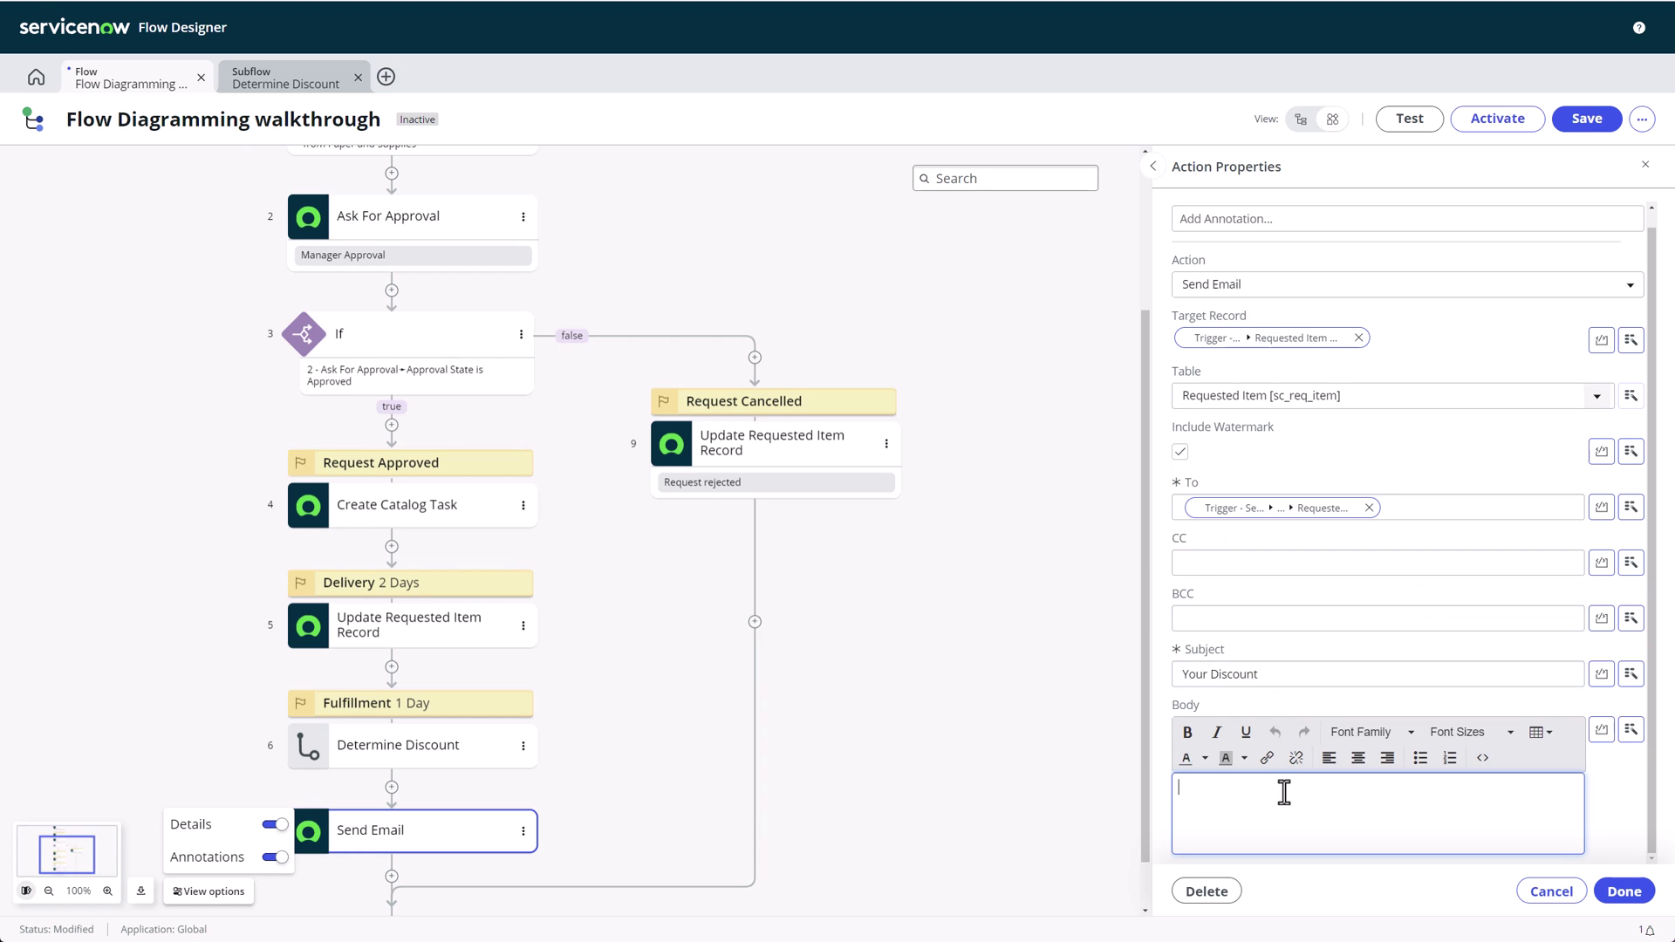
pyautogui.write("Because you're a")
pyautogui.click(1631, 730)
pyautogui.click(1477, 562)
pyautogui.write("member, we've automatically")
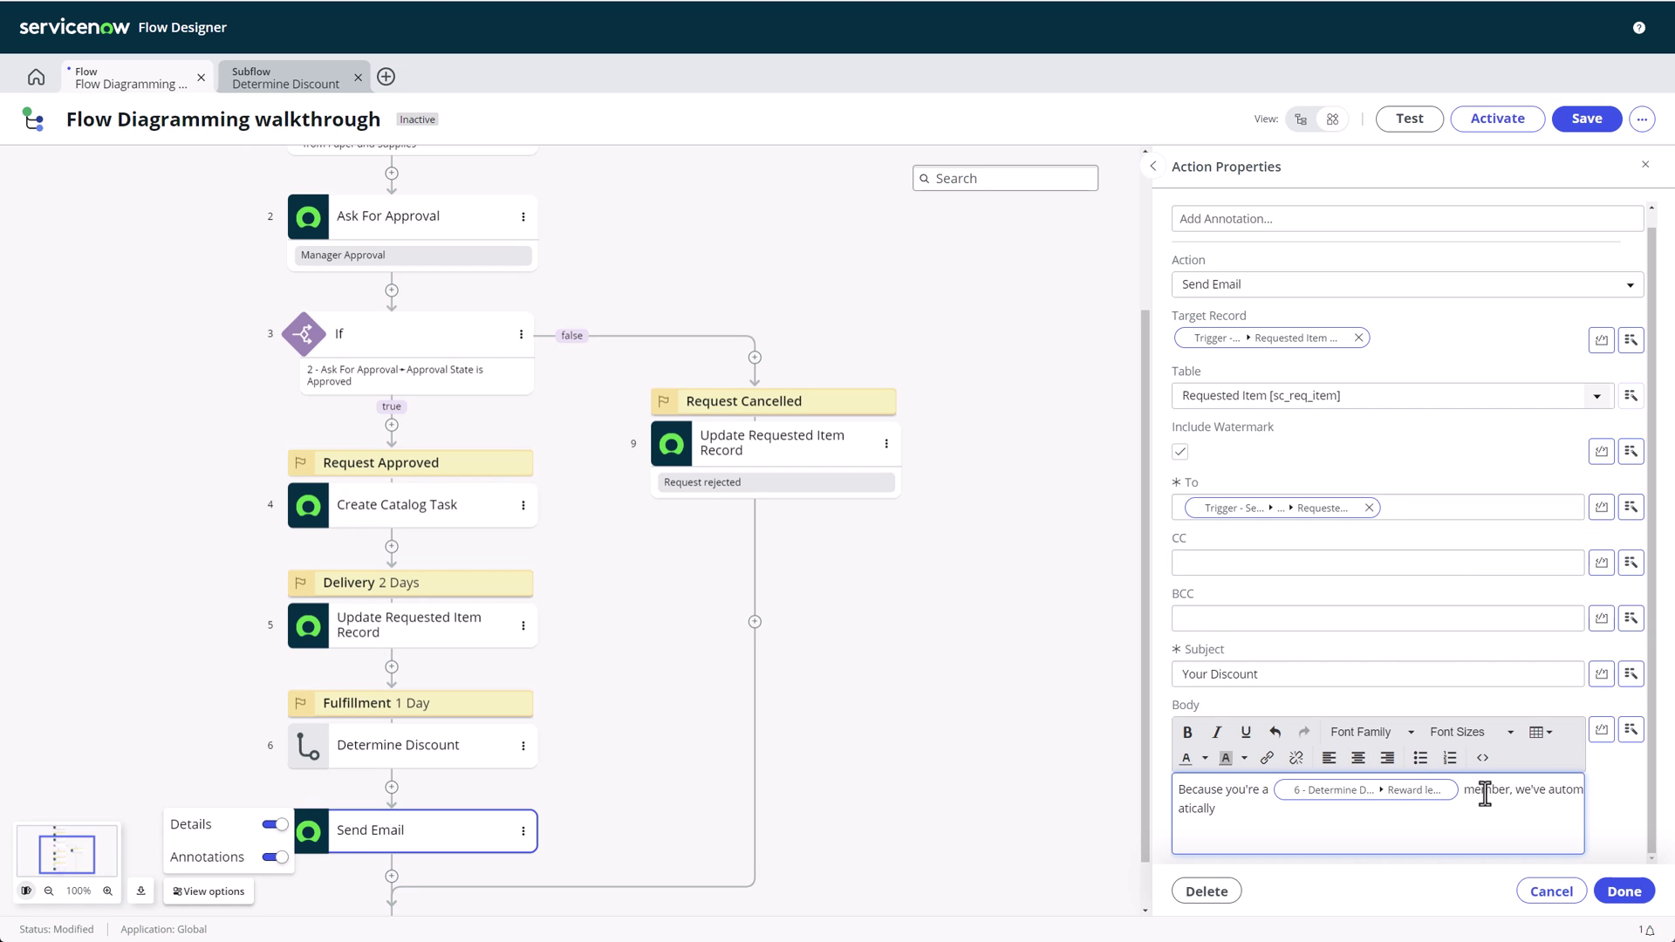
pyautogui.write(' applied a discount to your order.')
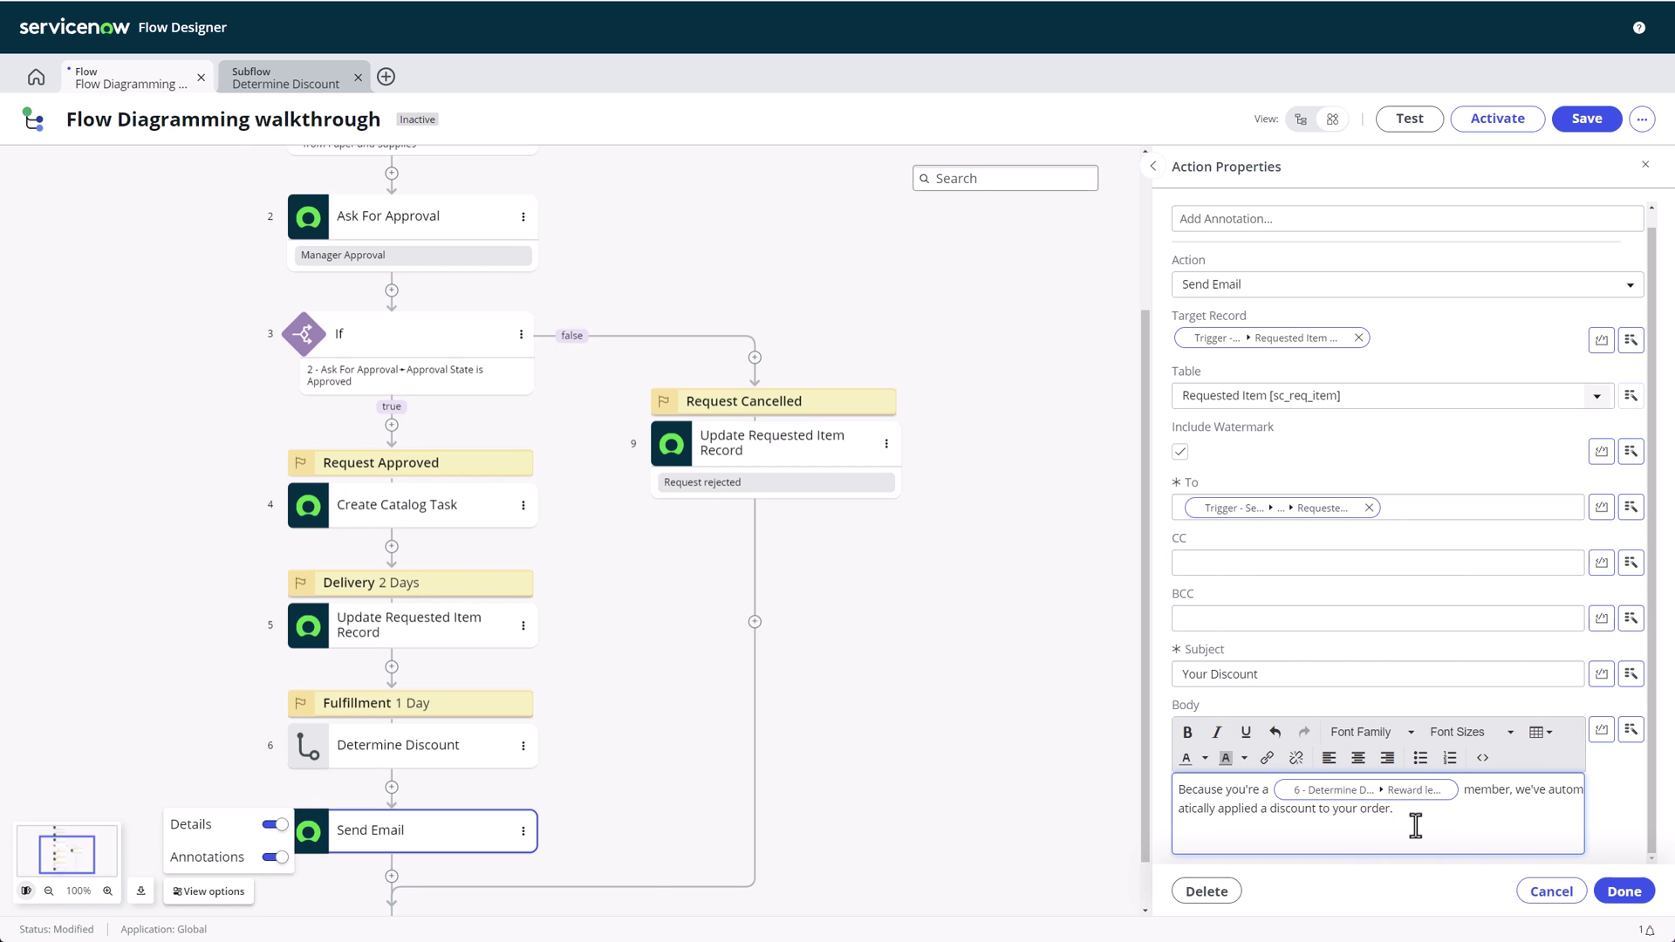
pyautogui.click(1621, 894)
pyautogui.click(1583, 118)
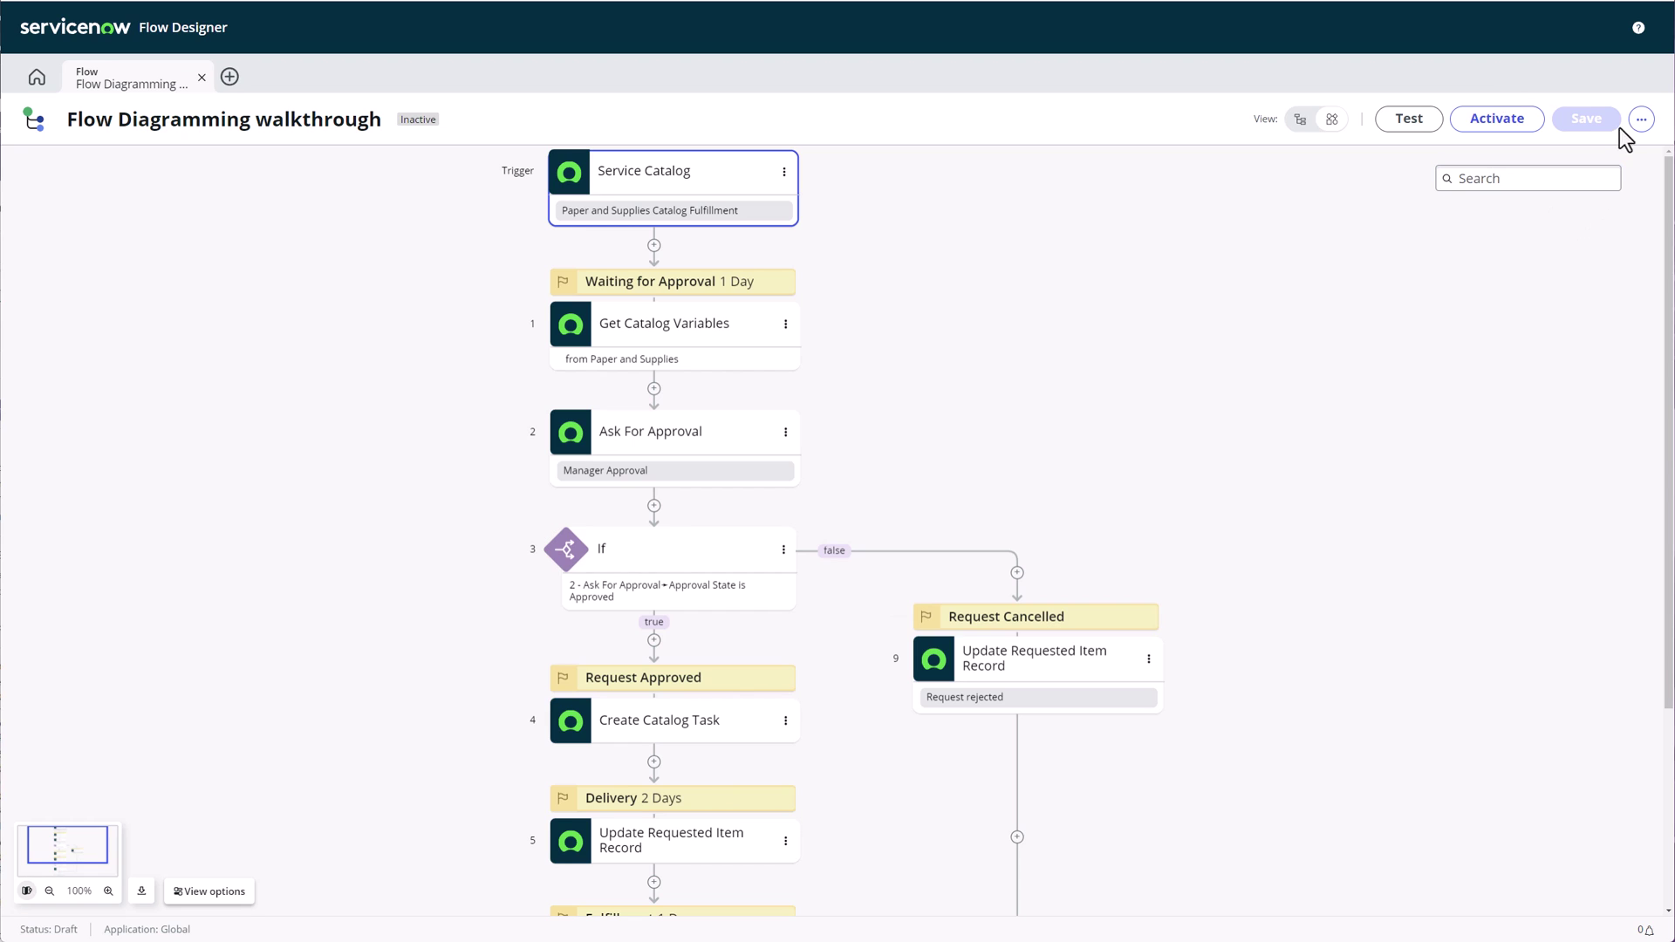
# Step: Turn on Show flows as diagrams in the flow preferences
pyautogui.click(1641, 120)
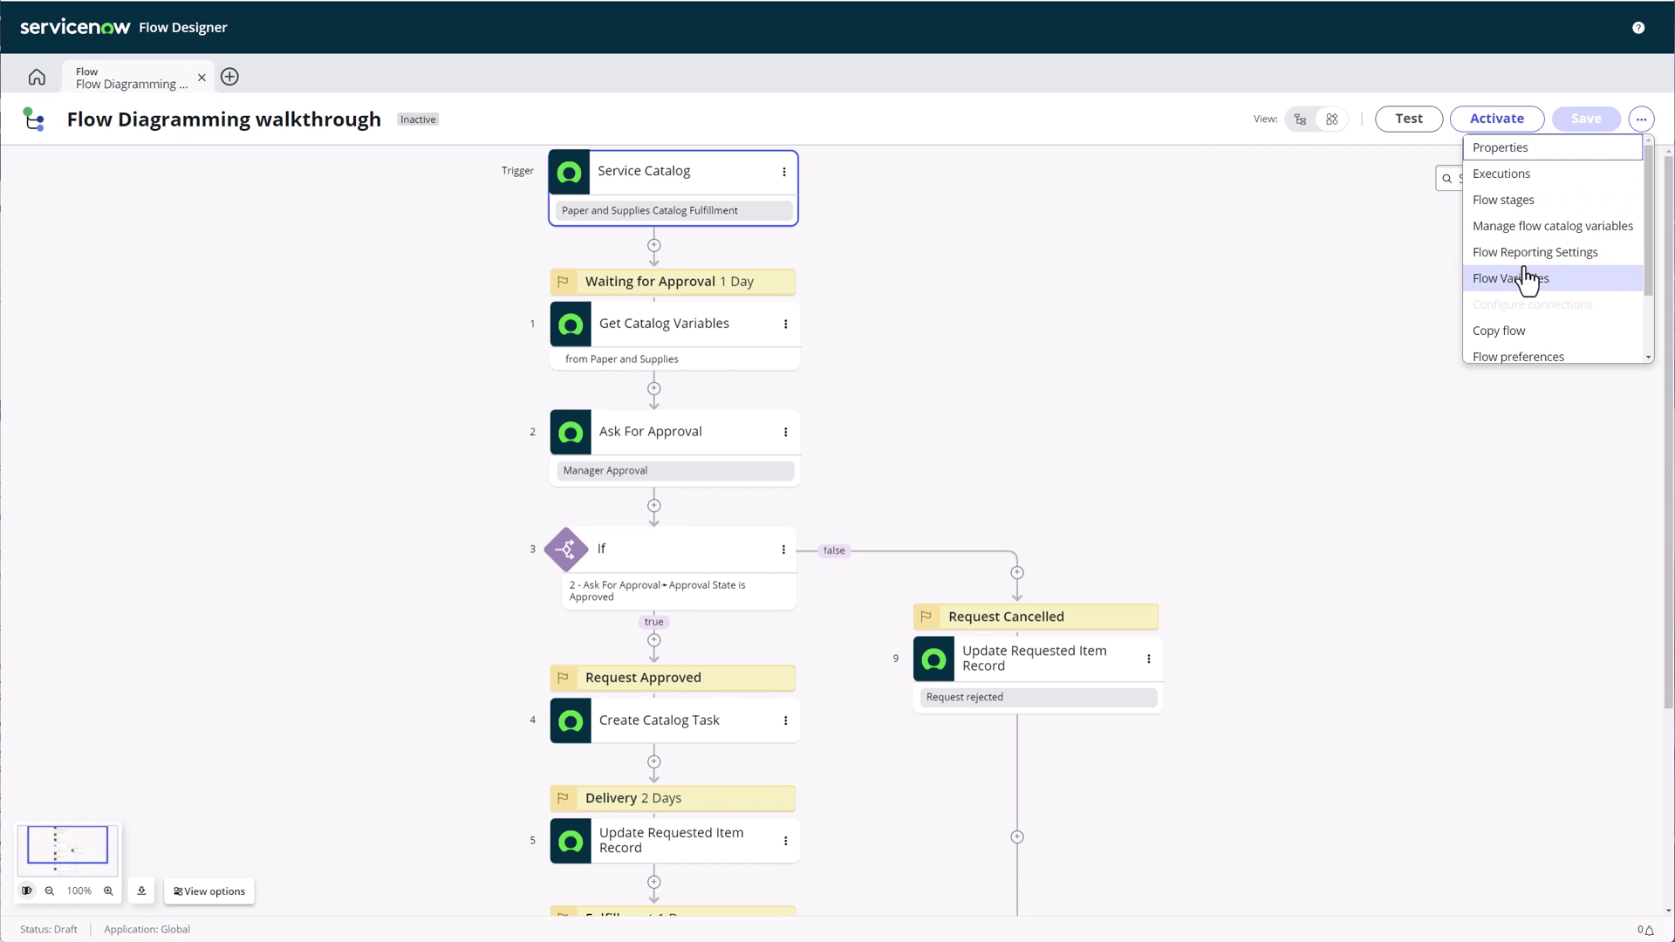
pyautogui.scroll(-1, 1537, 357)
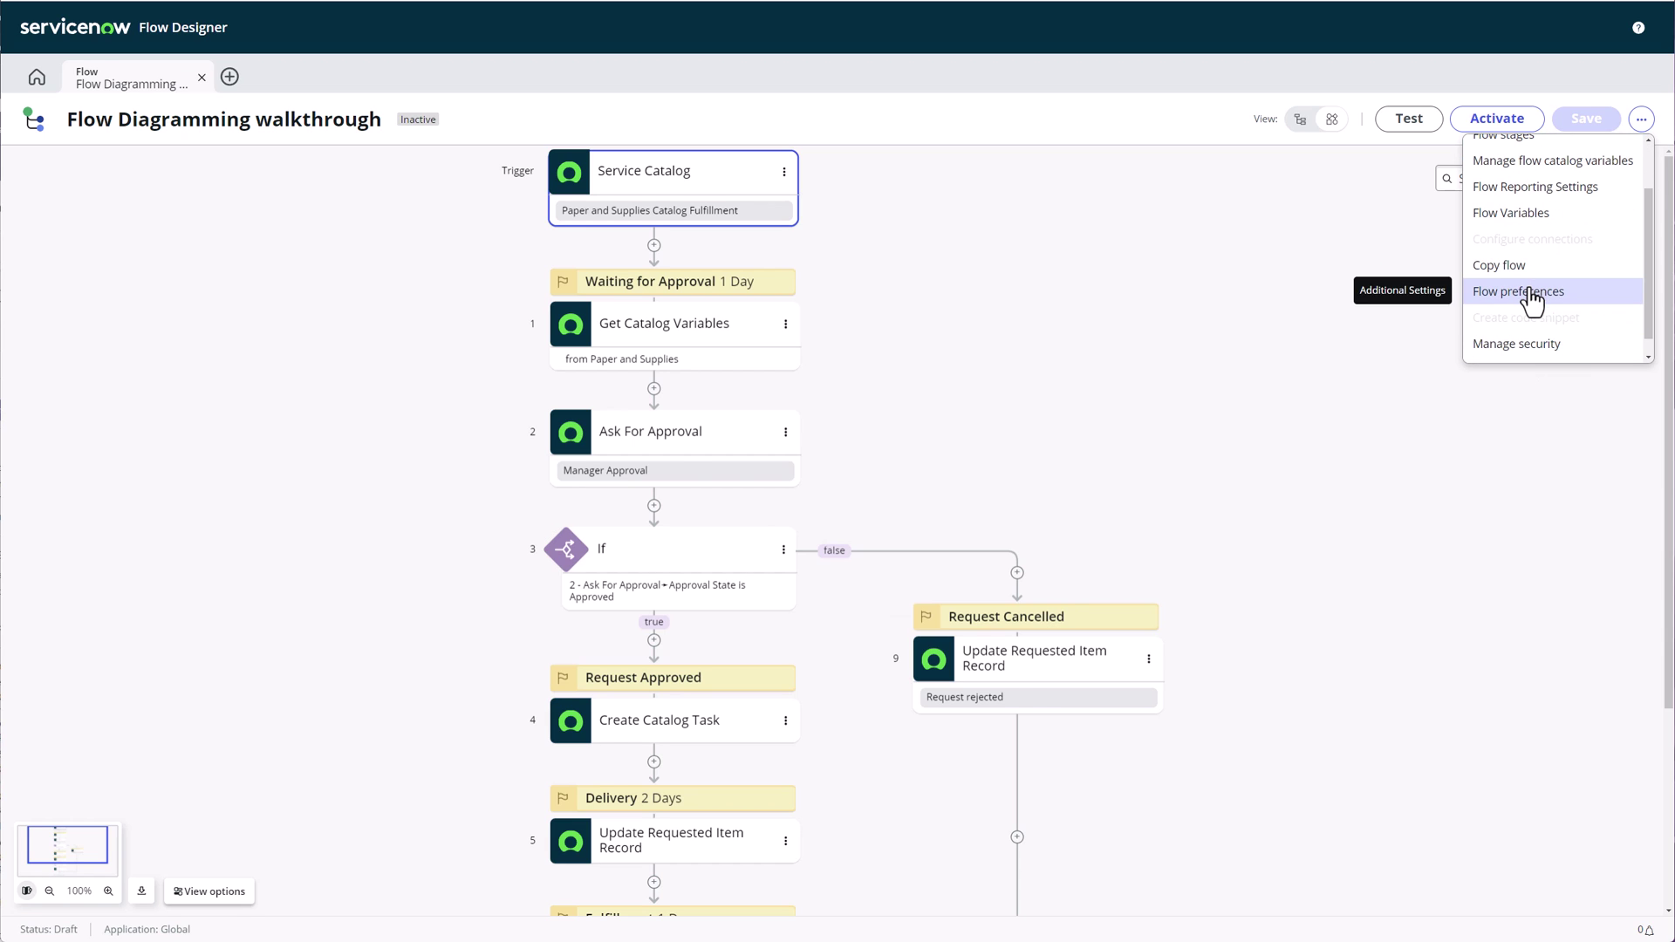
pyautogui.click(1533, 297)
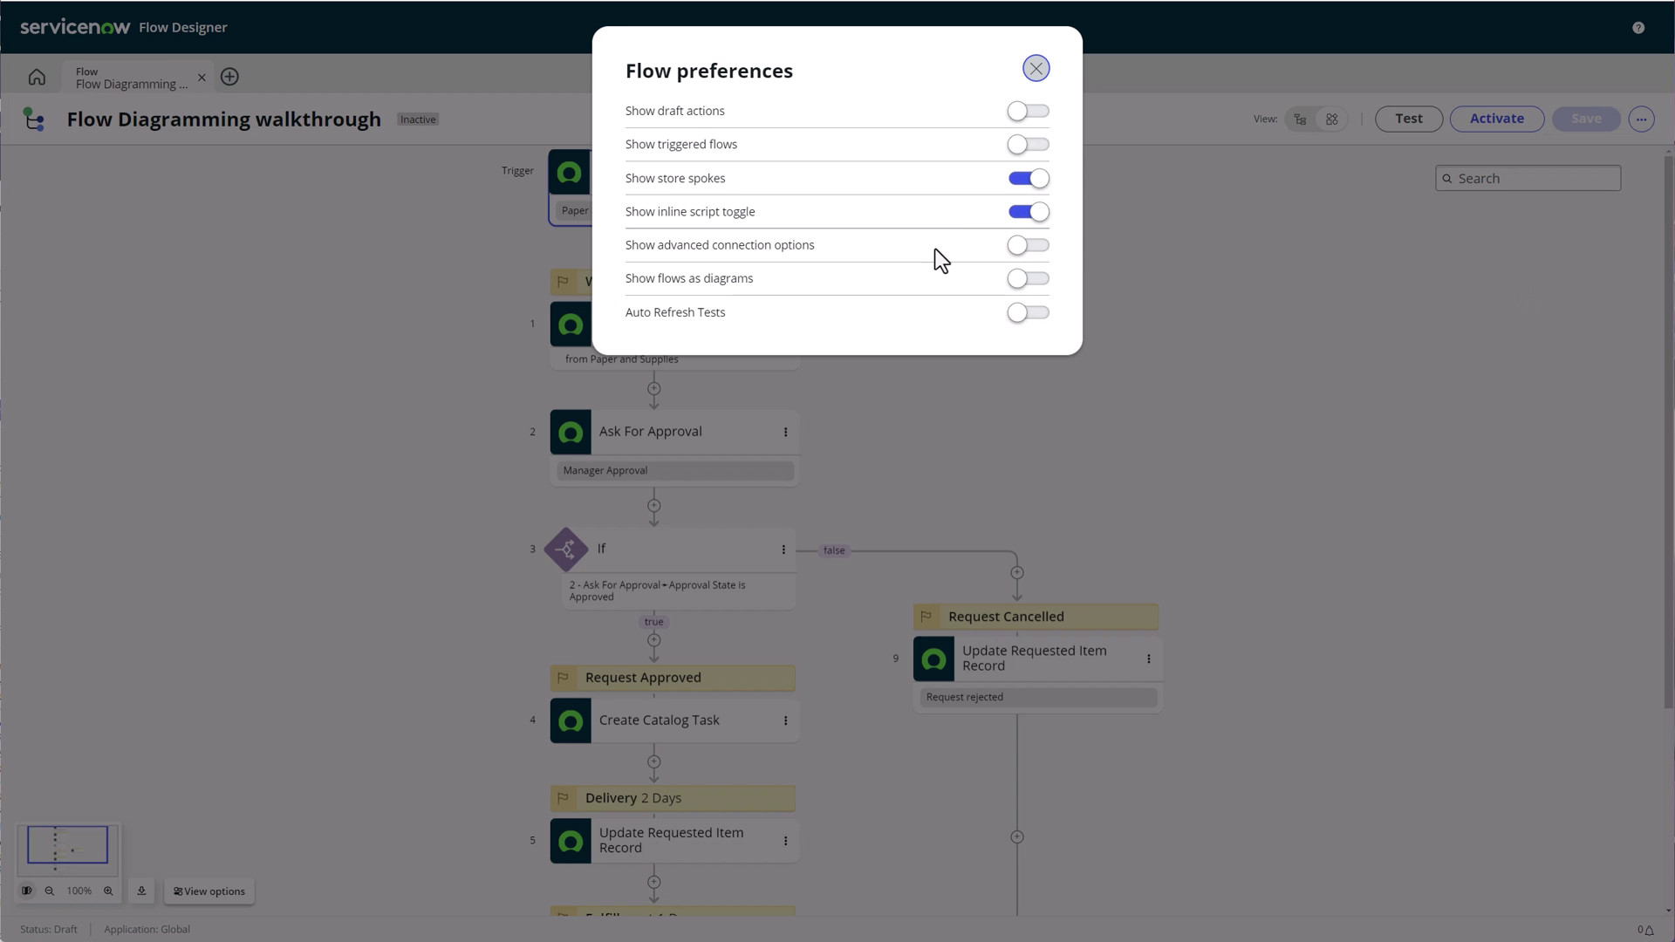
pyautogui.click(1022, 281)
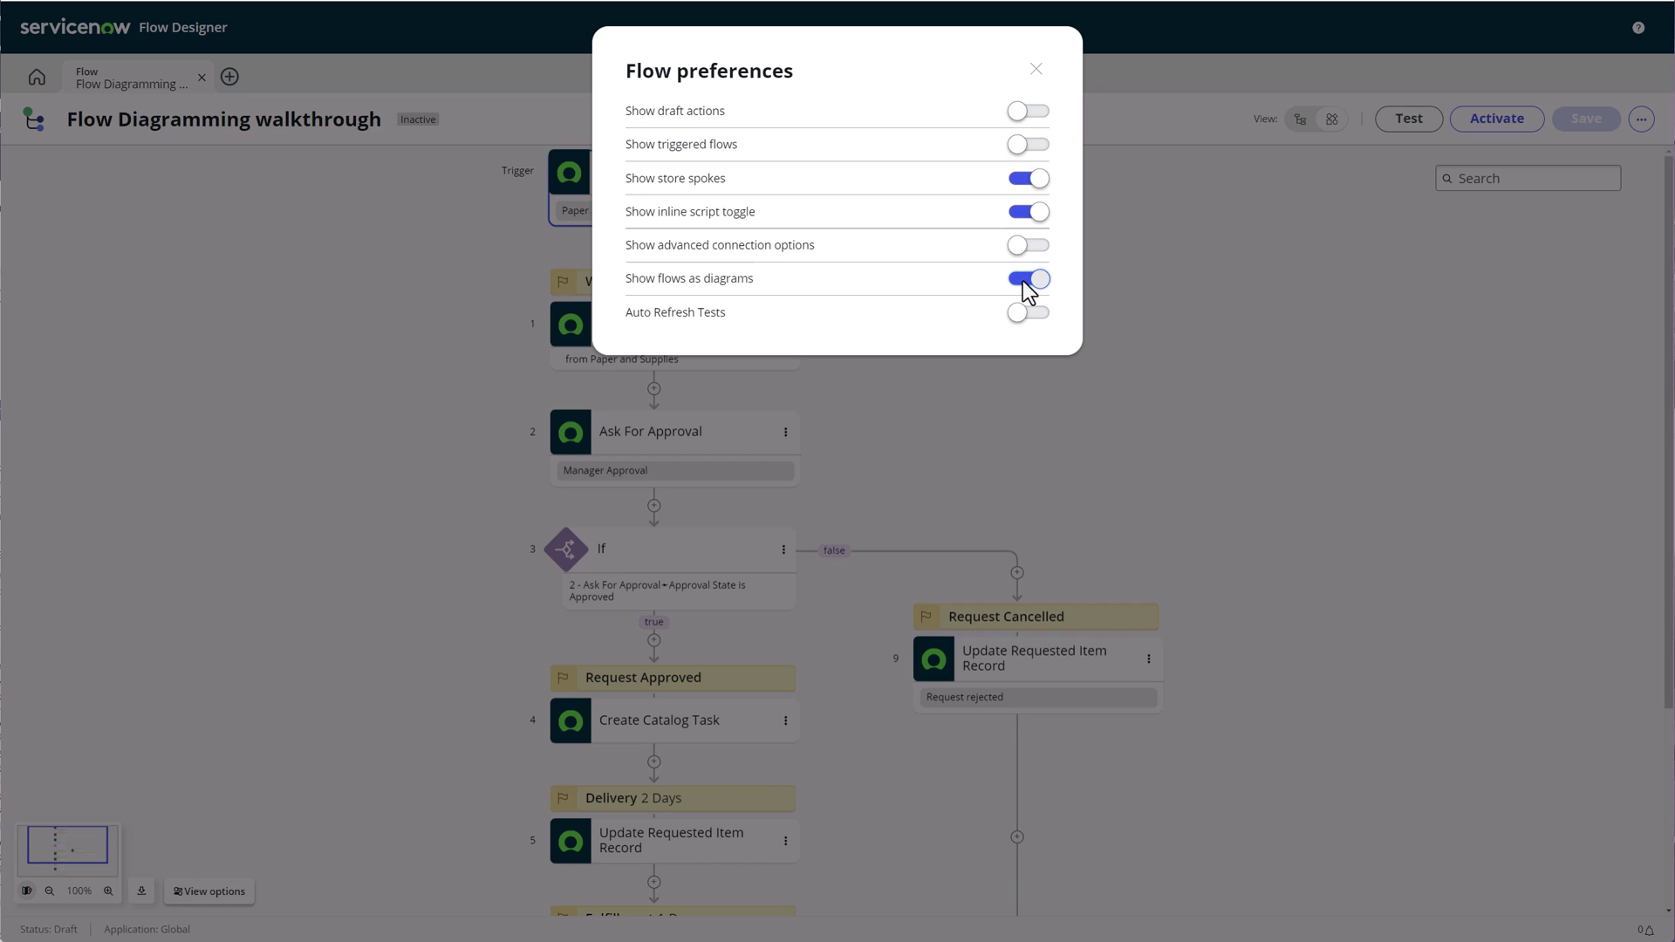